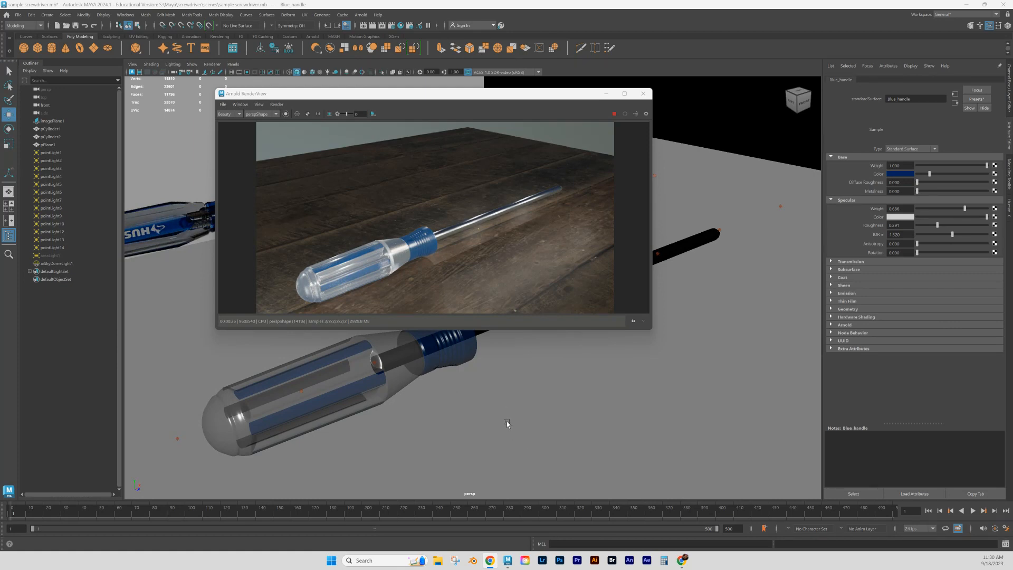
# - Switch to the other Maya window with the unshaded screwdriver scene and examine the handle beside the reference image
pyautogui.moveTo(507, 560)
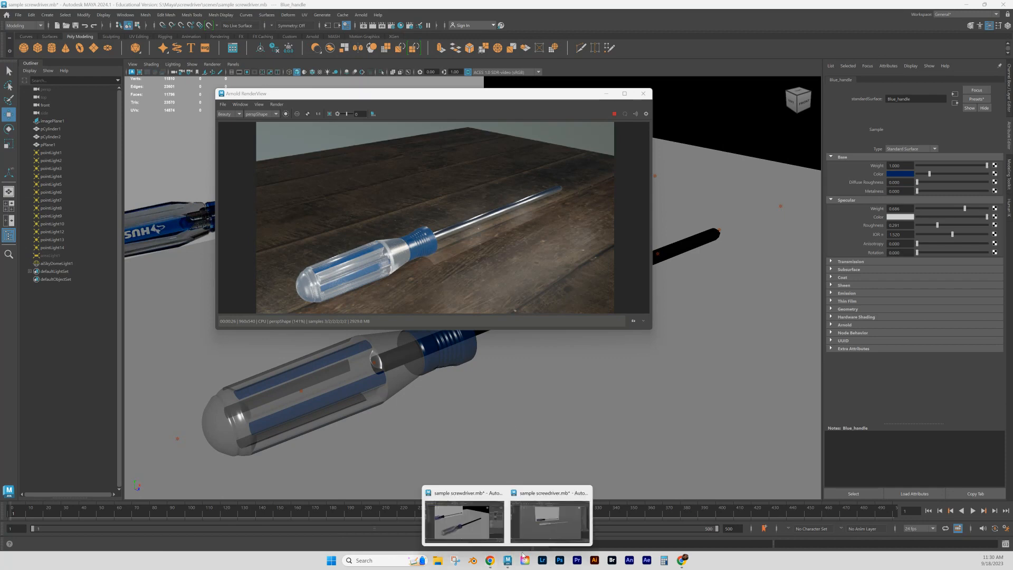
pyautogui.click(538, 539)
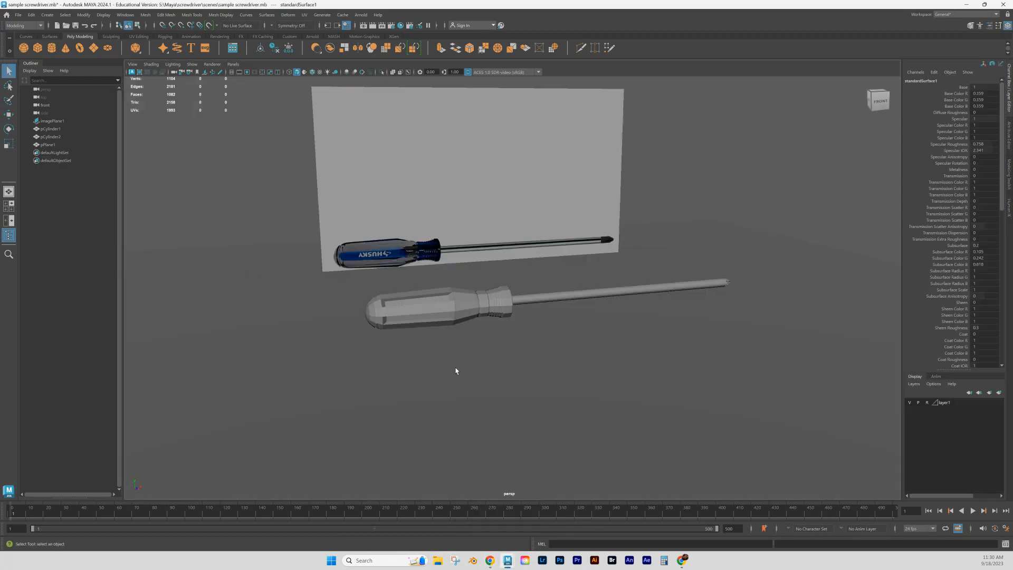
pyautogui.scroll(6, 456, 370)
pyautogui.keyDown('alt'); pyautogui.moveTo(445, 384); pyautogui.dragTo(417, 418); pyautogui.keyUp('alt')
pyautogui.scroll(4, 379, 337)
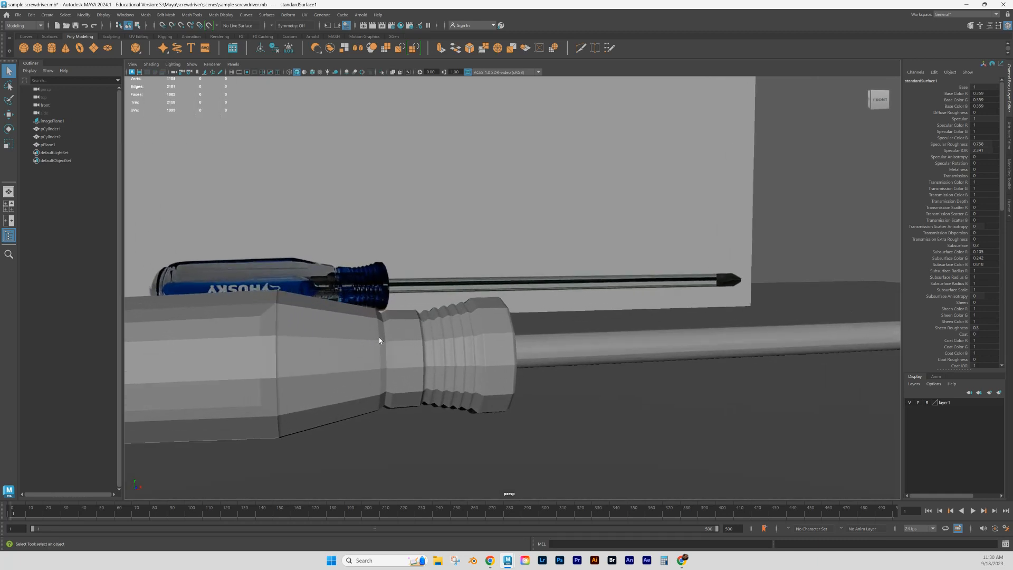
pyautogui.scroll(1, 364, 449)
pyautogui.keyDown('alt'); pyautogui.moveTo(385, 464); pyautogui.dragTo(589, 422, button='middle'); pyautogui.keyUp('alt')
pyautogui.scroll(-3, 413, 446)
pyautogui.keyDown('alt'); pyautogui.moveTo(413, 445); pyautogui.dragTo(449, 325); pyautogui.keyUp('alt')
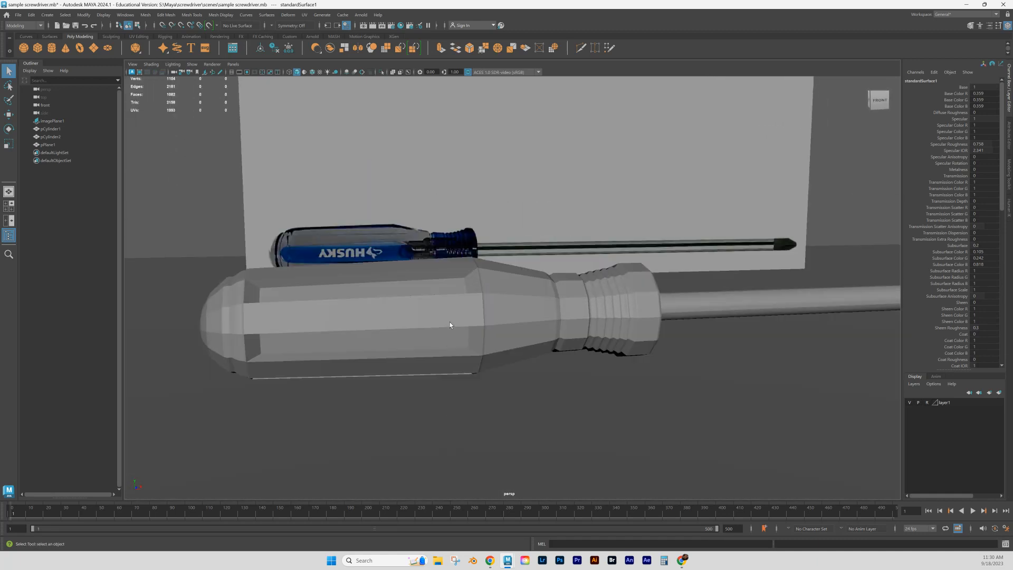
# - Preview the screwdriver handle with smooth mesh display and return it to the unsmoothed display
pyautogui.click(449, 322)
pyautogui.press('3')
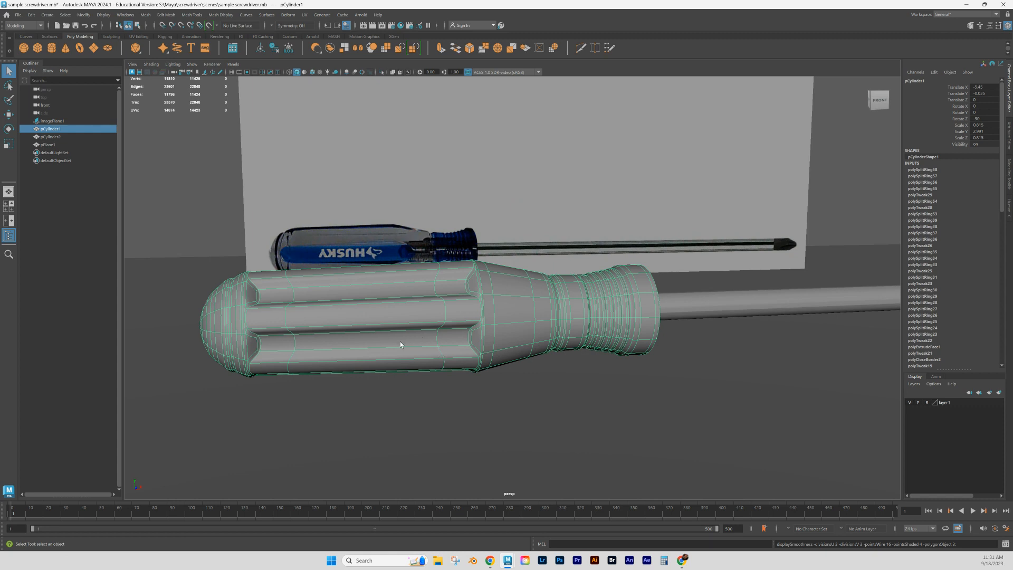
pyautogui.press('1')
pyautogui.moveTo(475, 428)
pyautogui.keyDown('alt'); pyautogui.mouseDown()
pyautogui.moveTo(468, 406)
pyautogui.moveTo(486, 410)
pyautogui.moveTo(468, 412)
pyautogui.mouseUp(); pyautogui.keyUp('alt')
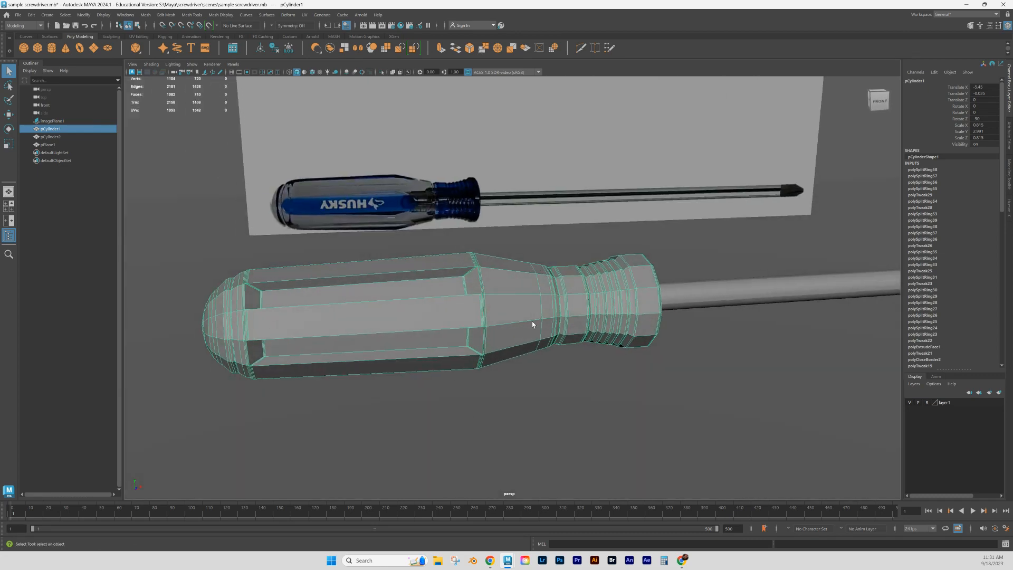
pyautogui.scroll(-3, 470, 353)
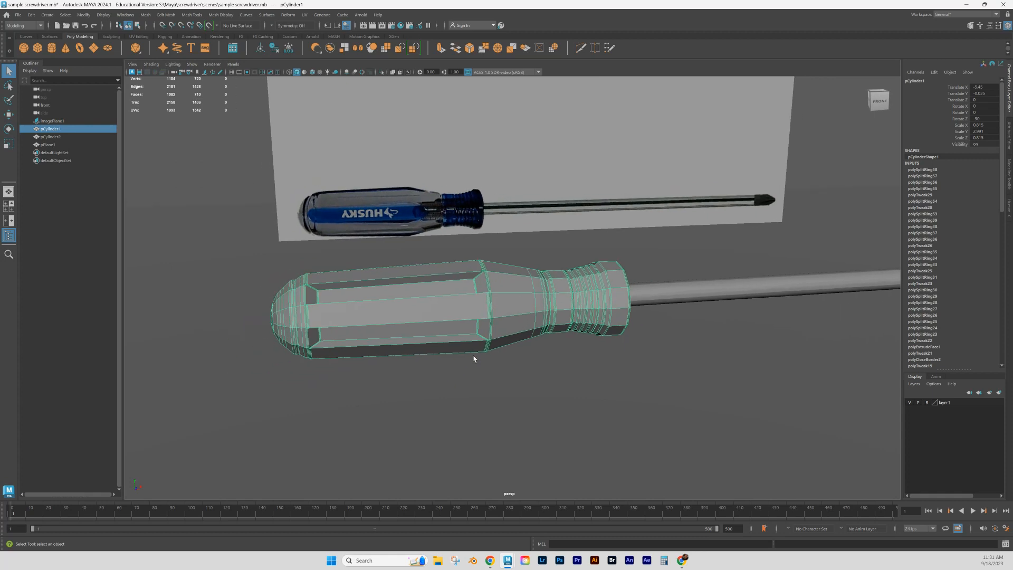
pyautogui.scroll(4, 474, 353)
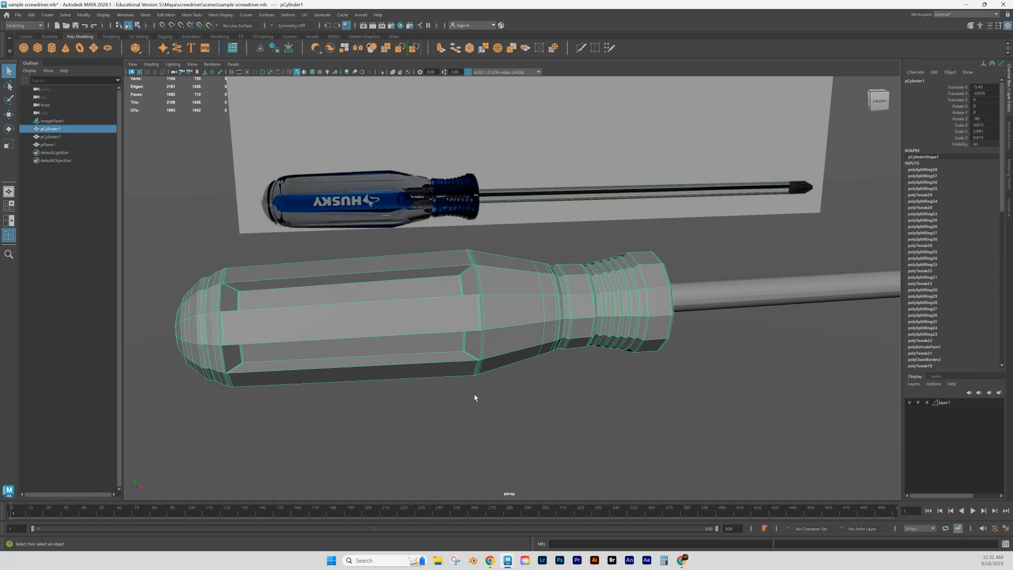
pyautogui.scroll(-2, 504, 395)
pyautogui.moveTo(569, 365)
pyautogui.keyDown('alt'); pyautogui.mouseDown()
pyautogui.moveTo(571, 390)
pyautogui.moveTo(559, 355)
pyautogui.moveTo(571, 362)
pyautogui.mouseUp(); pyautogui.keyUp('alt')
pyautogui.scroll(-7, 572, 359)
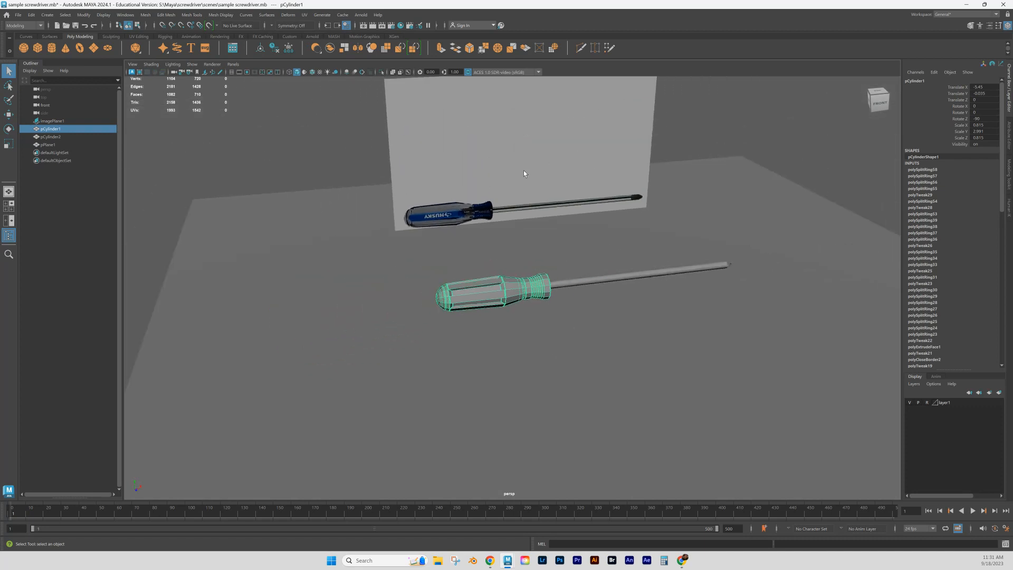
pyautogui.click(504, 176)
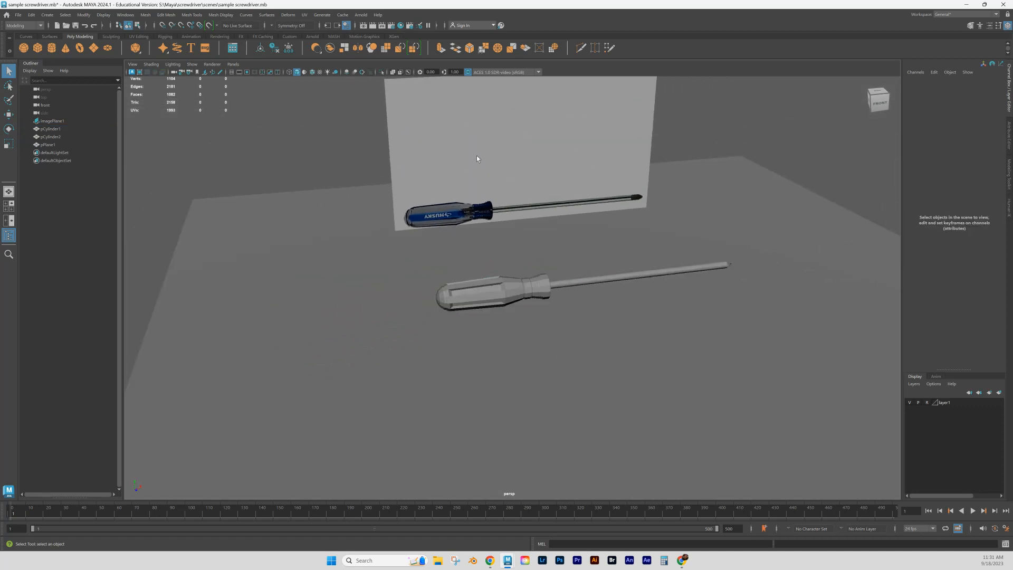
pyautogui.click(357, 265)
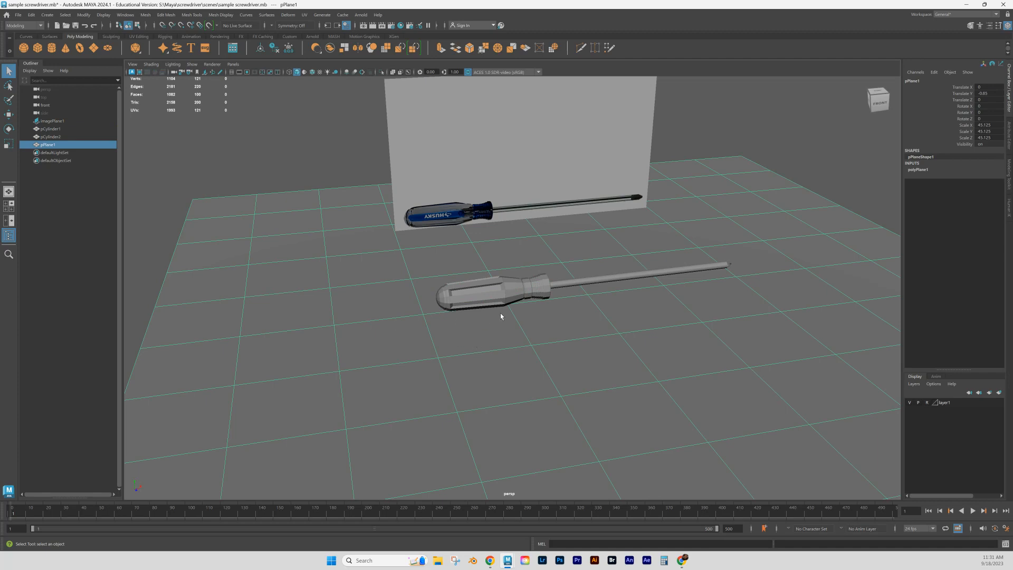
pyautogui.scroll(5, 514, 315)
pyautogui.keyDown('alt'); pyautogui.moveTo(519, 318); pyautogui.dragTo(532, 326); pyautogui.keyUp('alt')
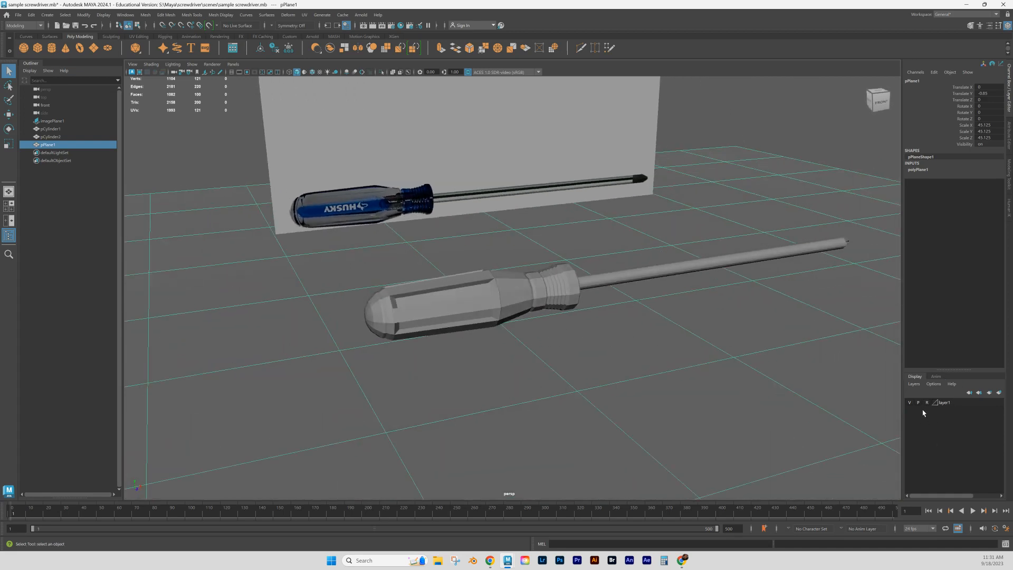
pyautogui.scroll(4, 458, 324)
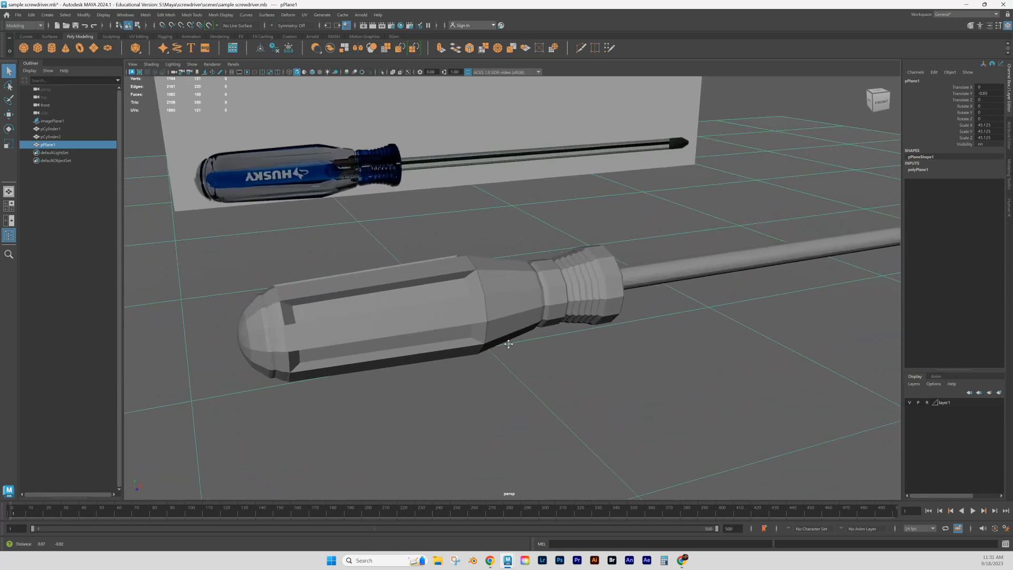
# - Select four of the raised lengthwise strip faces around the screwdriver handle in face mode
pyautogui.click(460, 315)
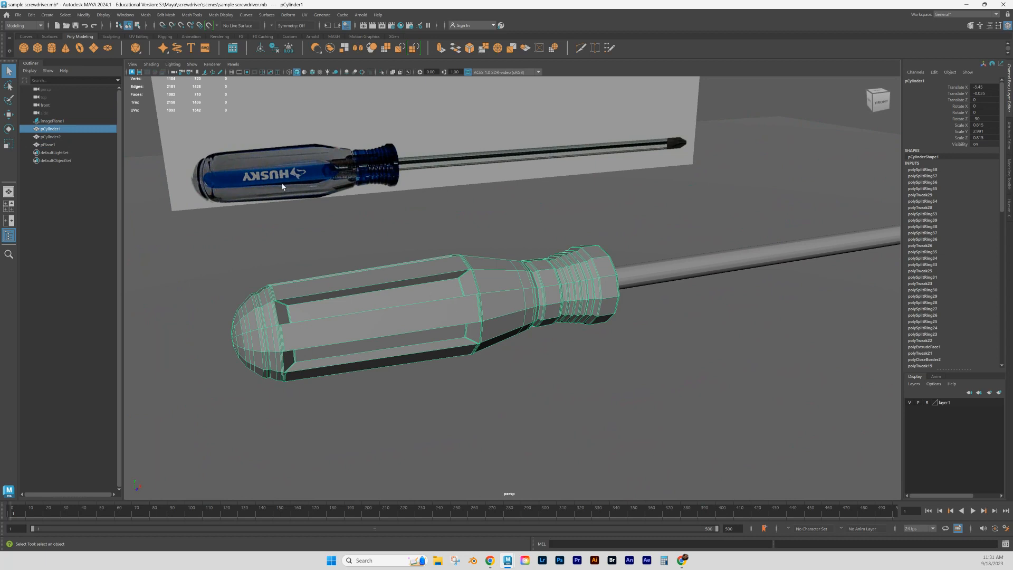
pyautogui.rightClick(404, 319)
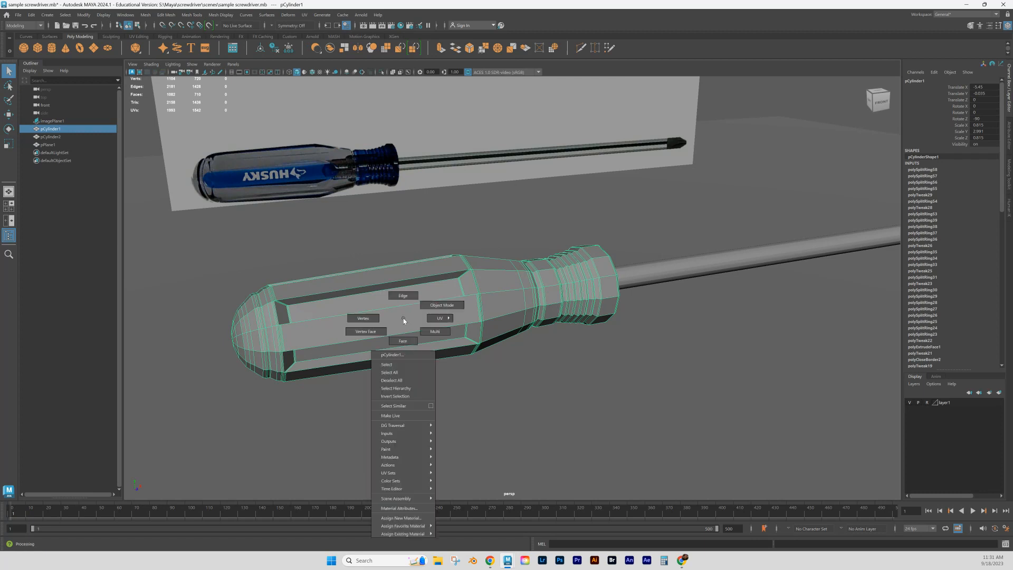
pyautogui.click(403, 342)
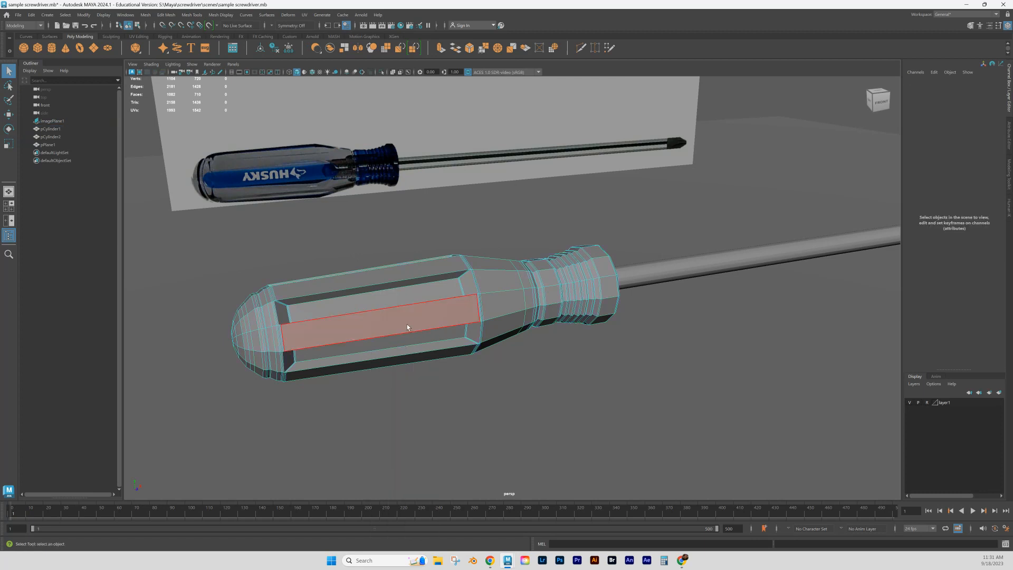
pyautogui.click(406, 324)
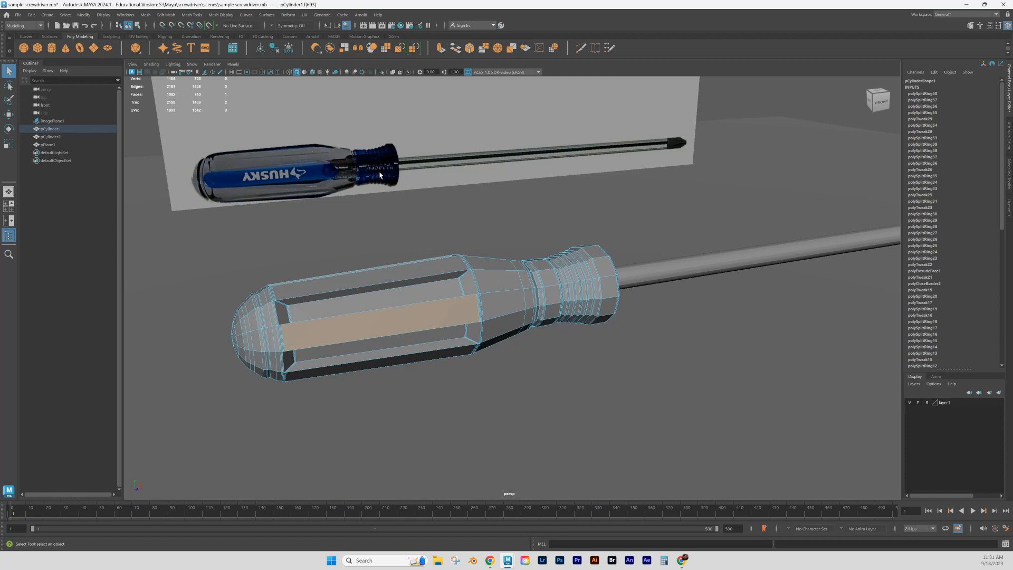
pyautogui.keyDown('shift'); pyautogui.click(427, 271); pyautogui.keyUp('shift')
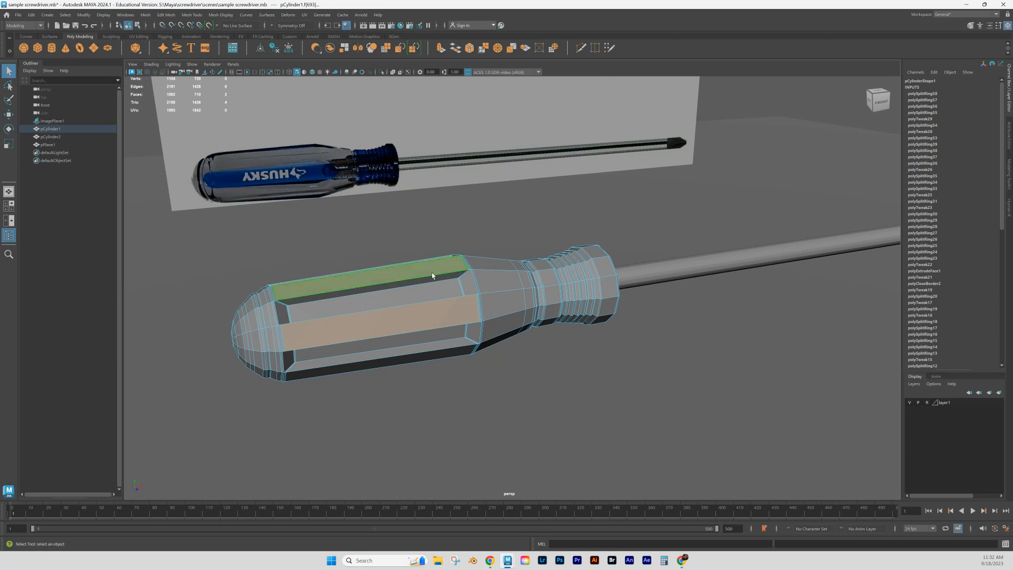
pyautogui.keyDown('alt'); pyautogui.moveTo(457, 300); pyautogui.dragTo(440, 270); pyautogui.keyUp('alt')
pyautogui.keyDown('shift'); pyautogui.click(446, 224); pyautogui.keyUp('shift')
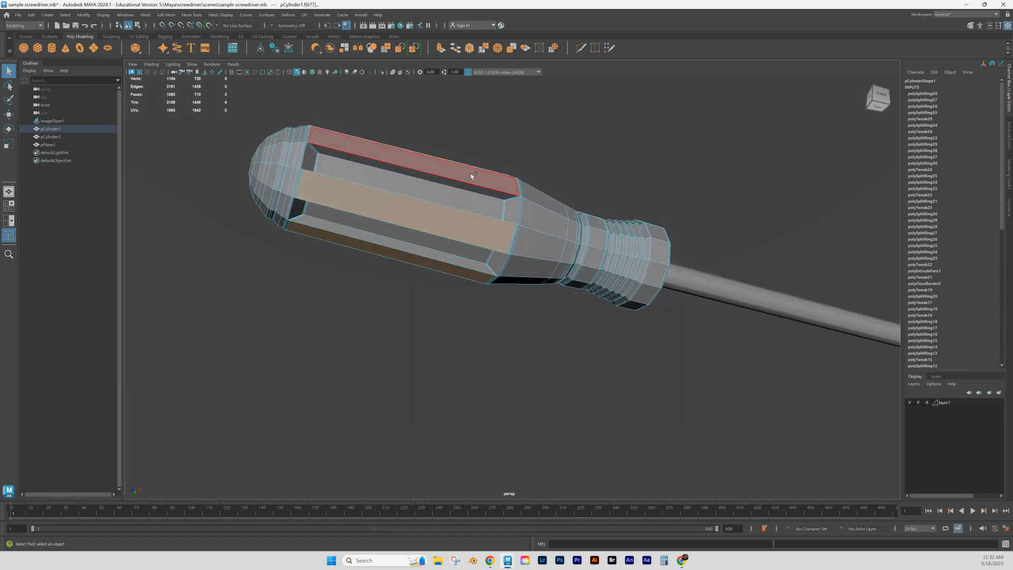
pyautogui.keyDown('shift'); pyautogui.click(471, 174); pyautogui.keyUp('shift')
pyautogui.keyDown('alt'); pyautogui.moveTo(492, 185); pyautogui.dragTo(454, 302); pyautogui.keyUp('alt')
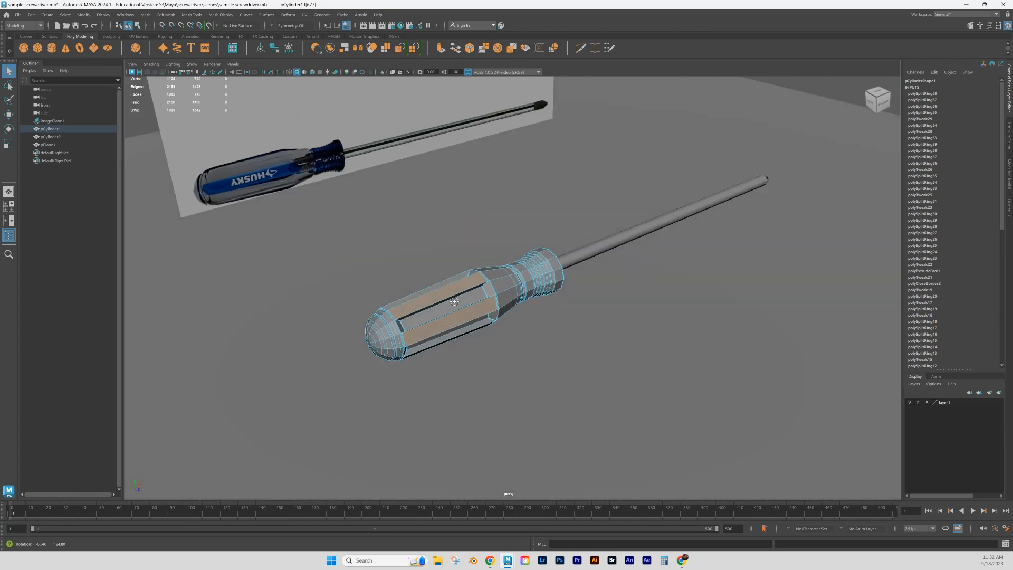
# - Hide the floor plane and add the two remaining raised strip faces to the handle's face selection
pyautogui.click(562, 324)
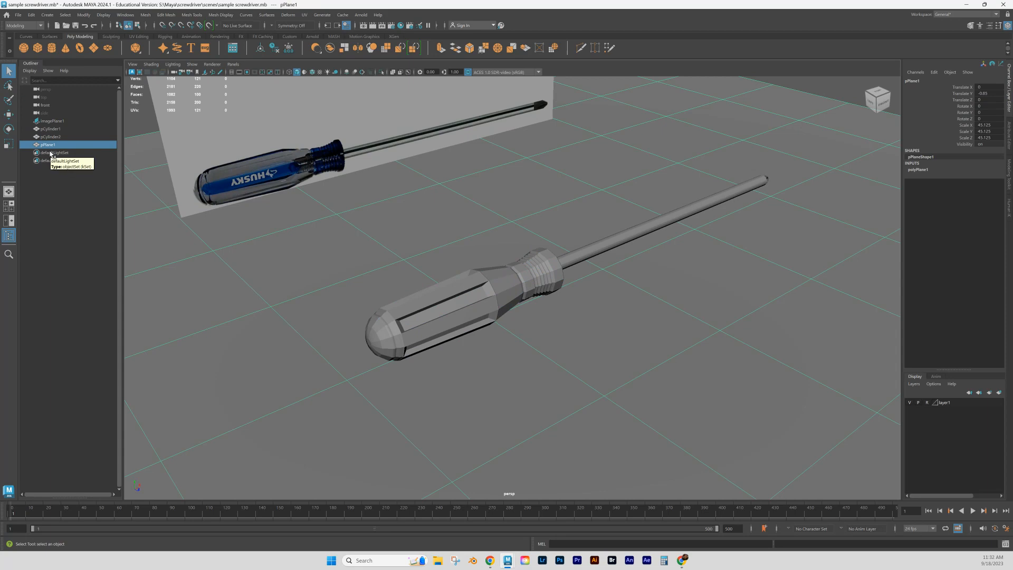
pyautogui.hotkey('ctrl', 'h')
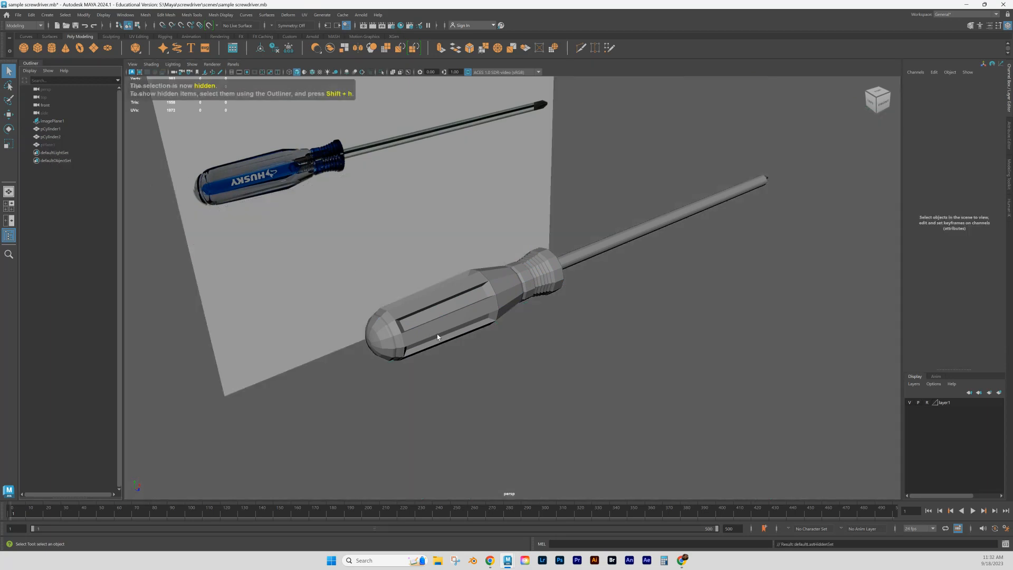
pyautogui.click(433, 301)
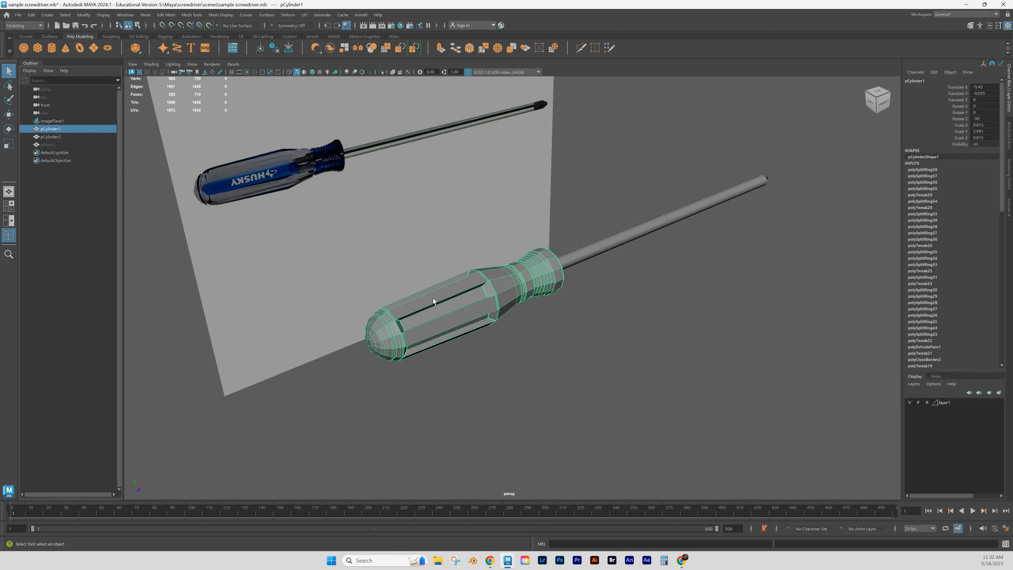
pyautogui.rightClick(434, 301)
pyautogui.click(438, 321)
pyautogui.click(452, 327)
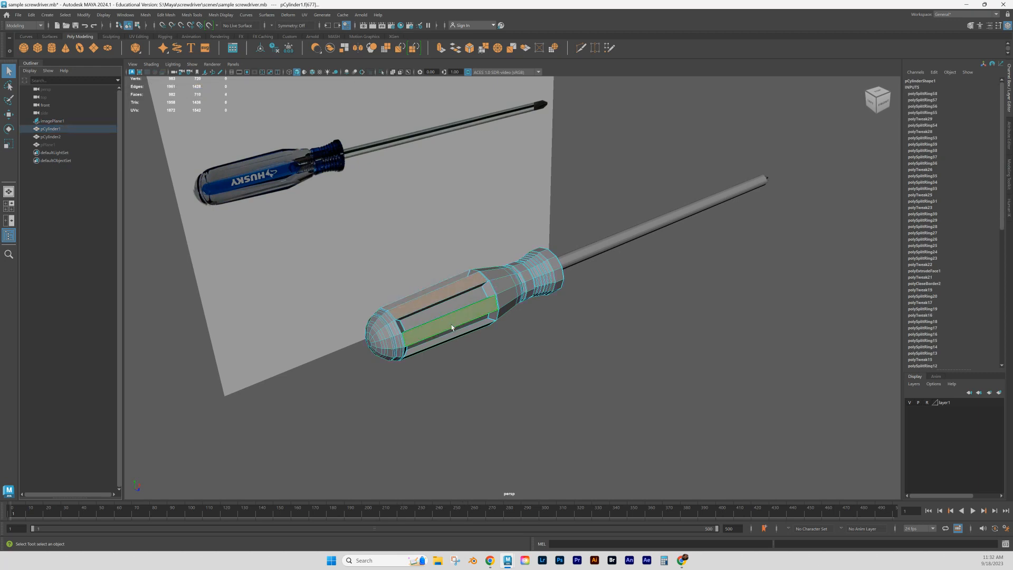
pyautogui.keyDown('alt'); pyautogui.moveTo(494, 378); pyautogui.dragTo(492, 347); pyautogui.keyUp('alt')
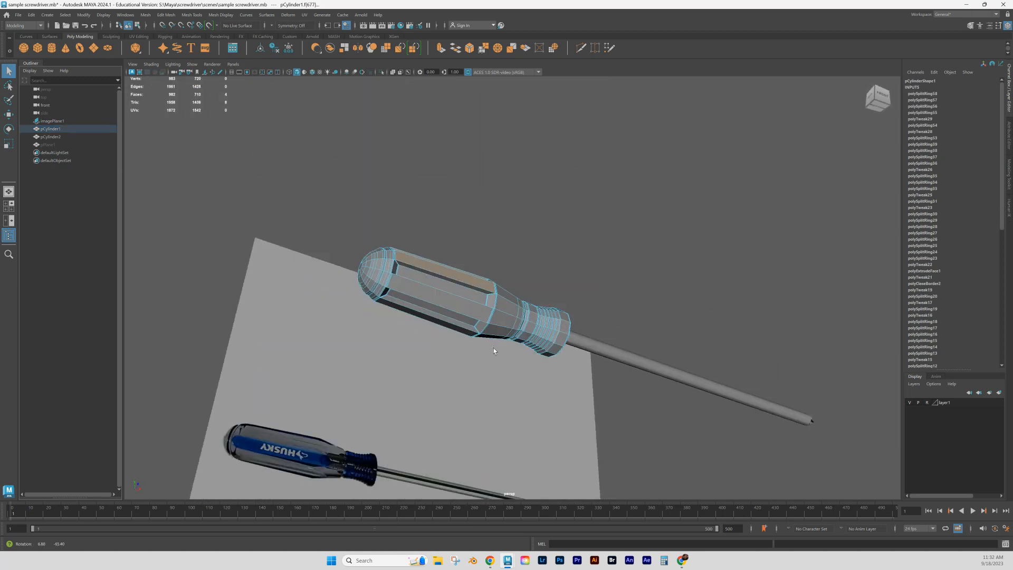
pyautogui.click(457, 308)
pyautogui.keyDown('alt'); pyautogui.moveTo(457, 308); pyautogui.dragTo(478, 281); pyautogui.keyUp('alt')
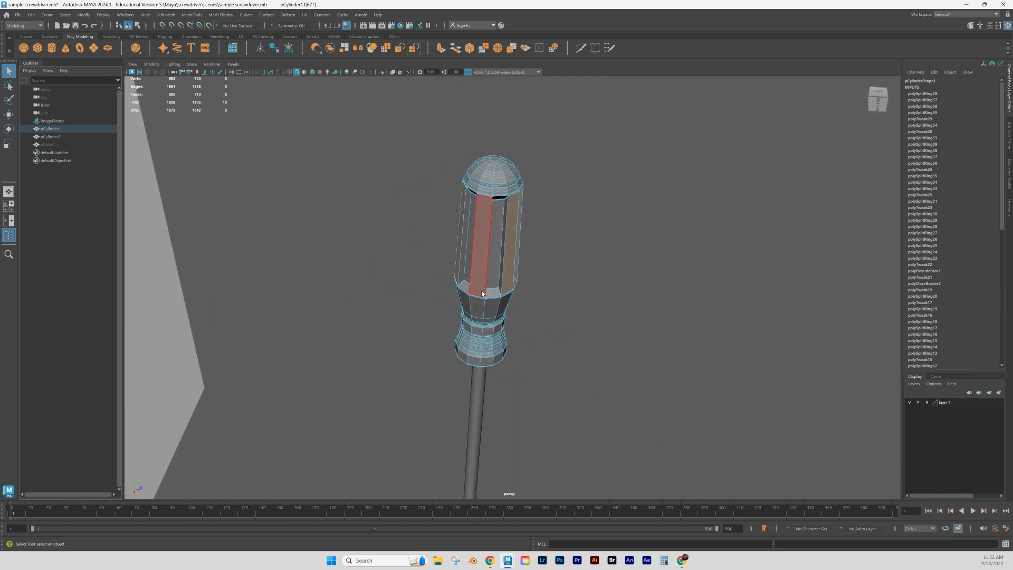
pyautogui.keyDown('shift'); pyautogui.click(479, 279); pyautogui.keyUp('shift')
pyautogui.keyDown('alt'); pyautogui.moveTo(485, 331); pyautogui.dragTo(443, 321); pyautogui.keyUp('alt')
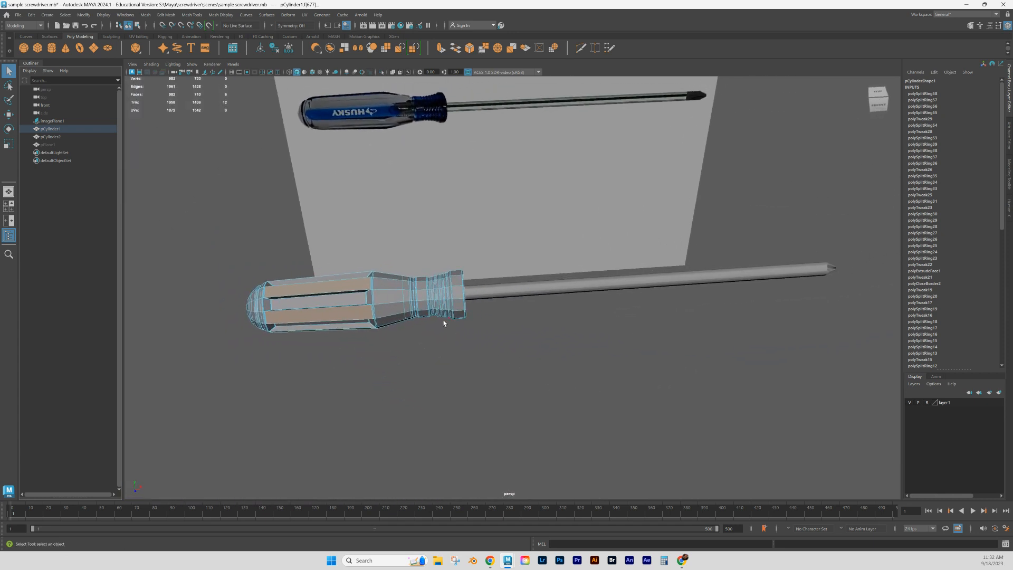
# - Add all faces of the ribbed collar at the handle's shaft end to the strip selection, using the front view
pyautogui.scroll(4, 450, 319)
pyautogui.scroll(1, 450, 319)
pyautogui.keyDown('alt'); pyautogui.moveTo(430, 362); pyautogui.dragTo(541, 311, button='middle'); pyautogui.keyUp('alt')
pyautogui.scroll(5, 427, 340)
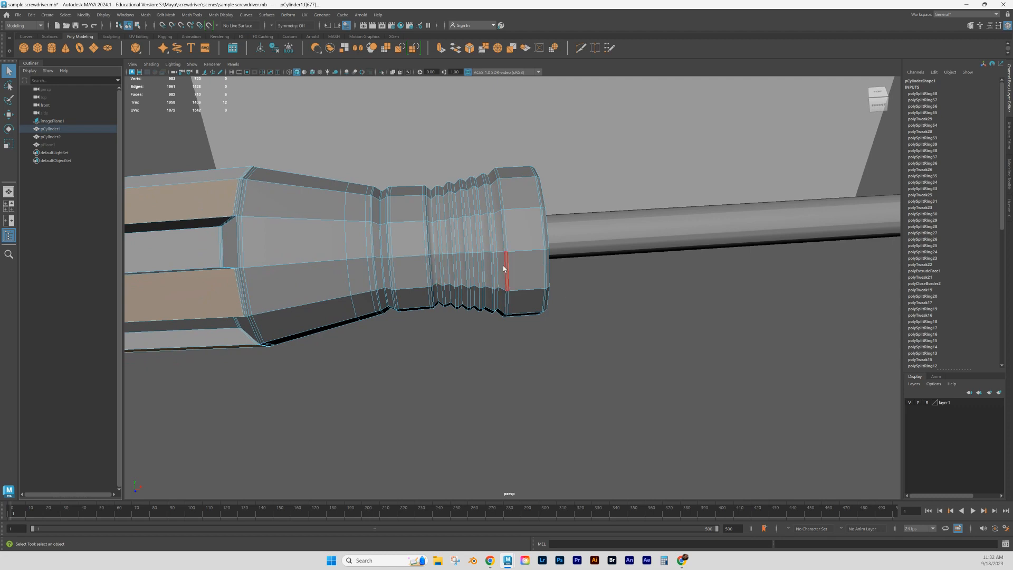
pyautogui.press('space')
pyautogui.press('space')
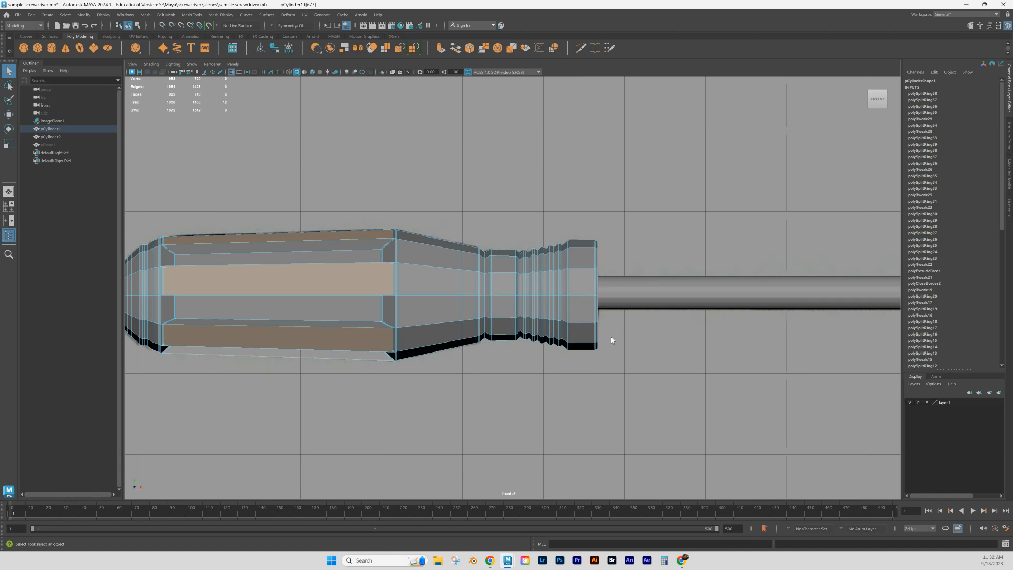
pyautogui.click(1008, 182)
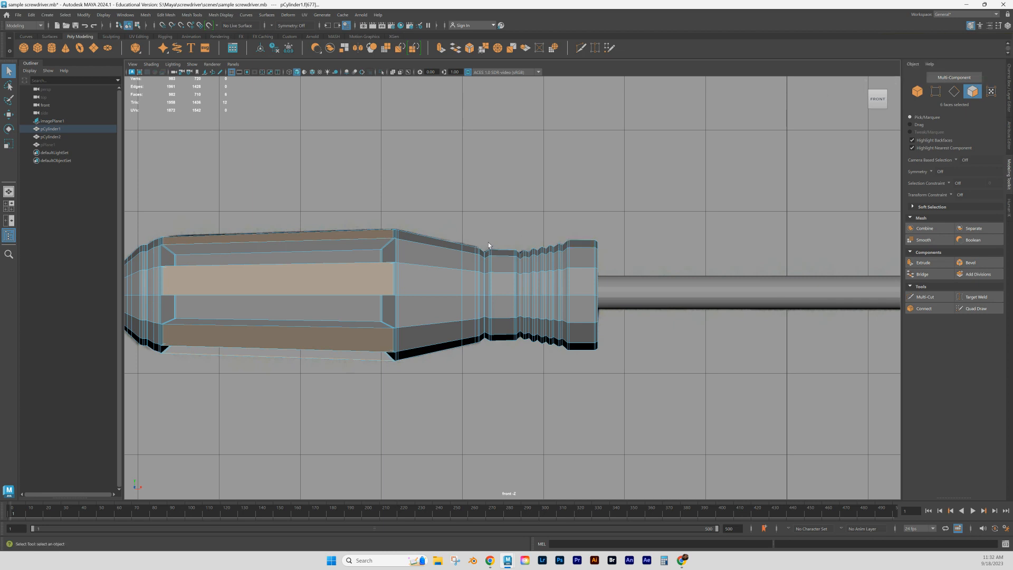
pyautogui.moveTo(485, 235); pyautogui.dragTo(615, 412)
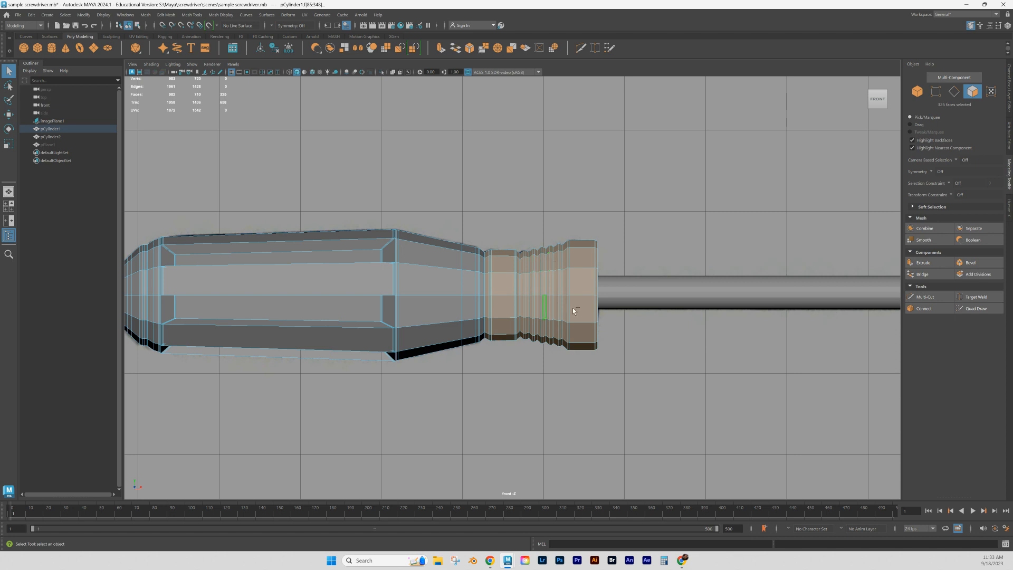
pyautogui.hotkey('ctrl', 'z')
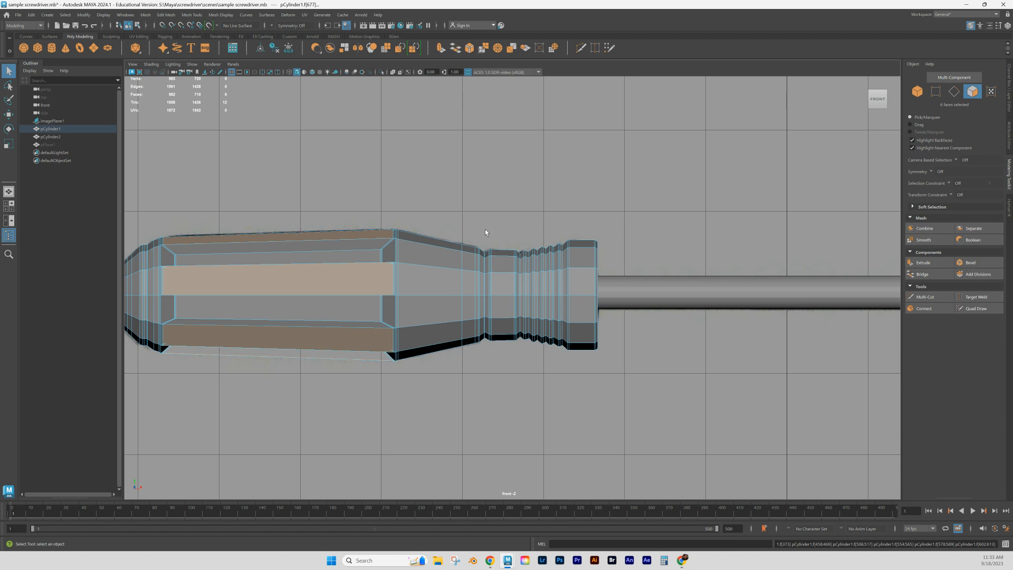
pyautogui.keyDown('shift'); pyautogui.moveTo(485, 230); pyautogui.dragTo(612, 398); pyautogui.keyUp('shift')
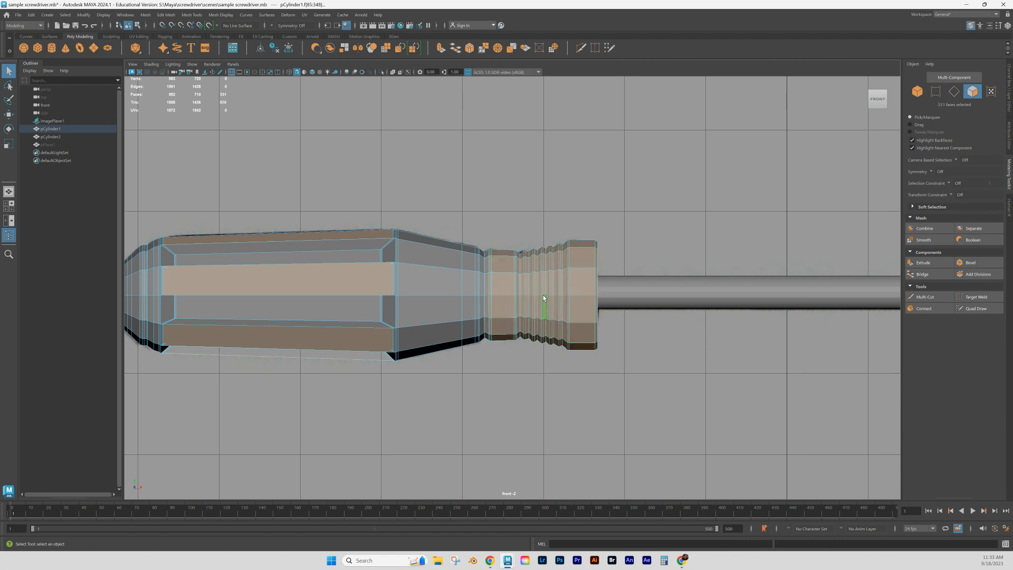
pyautogui.keyDown('alt'); pyautogui.moveTo(545, 302); pyautogui.dragTo(530, 316); pyautogui.keyUp('alt')
pyautogui.press('space')
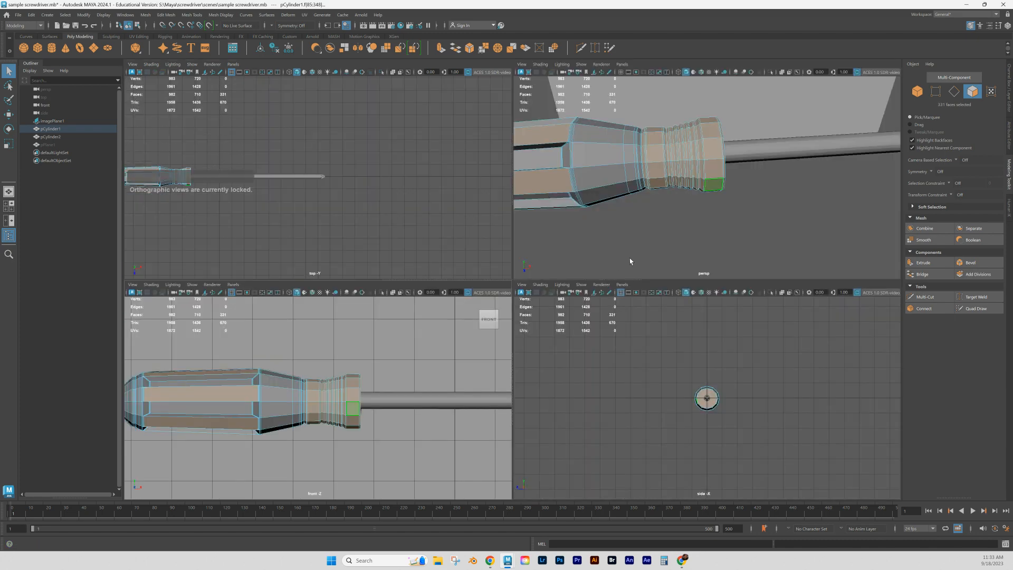
pyautogui.press('space')
pyautogui.keyDown('alt'); pyautogui.moveTo(629, 262); pyautogui.dragTo(530, 264); pyautogui.keyUp('alt')
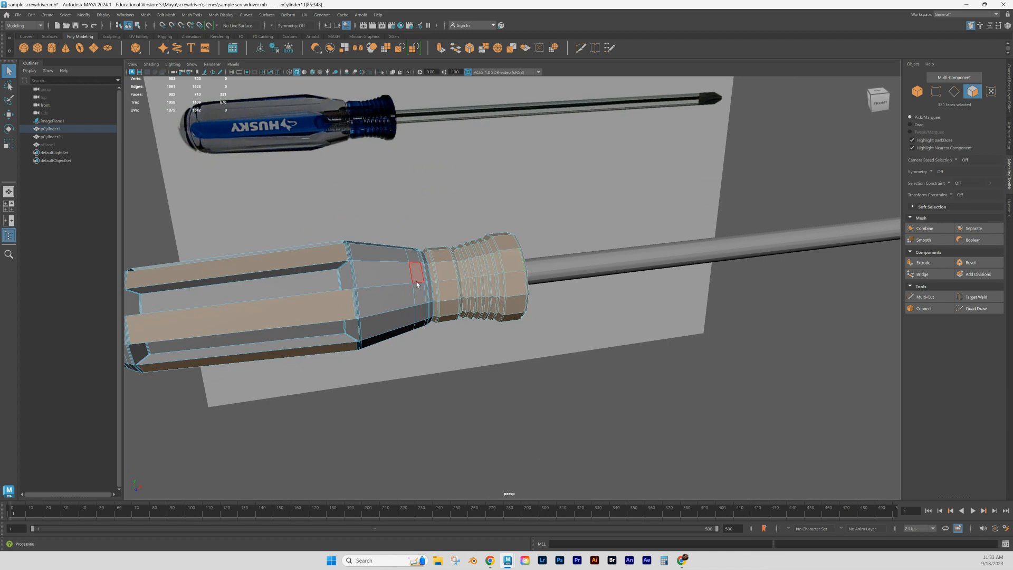
# - Assign a new Standard Surface material to the selected strip and collar faces of the screwdriver handle
pyautogui.rightClick(448, 280)
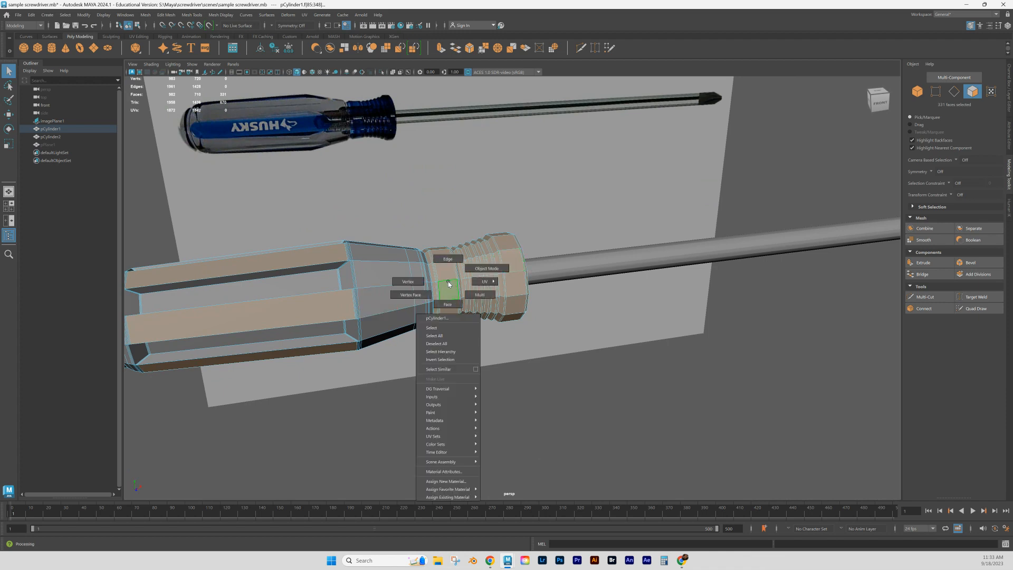
pyautogui.click(453, 484)
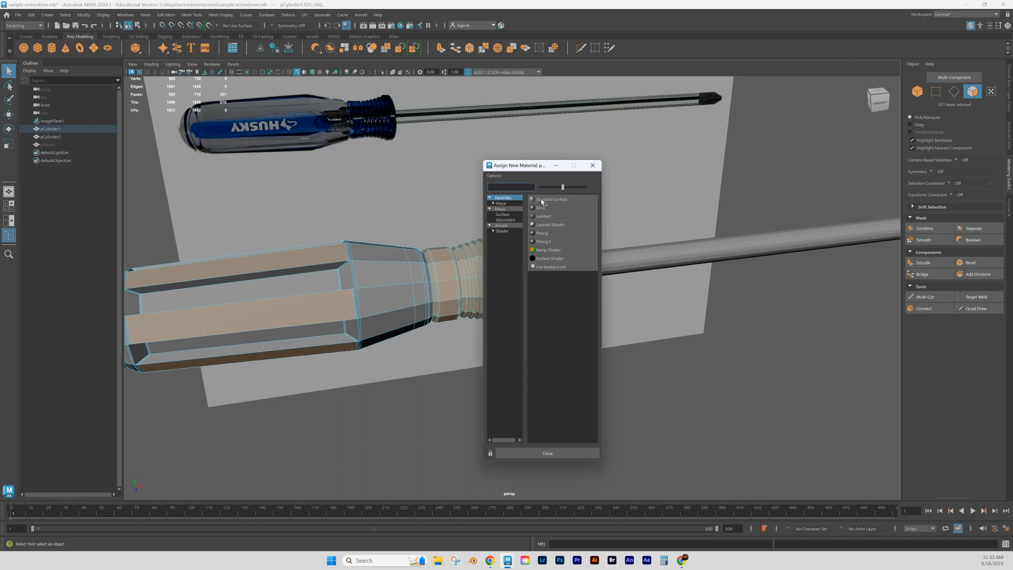
pyautogui.click(542, 200)
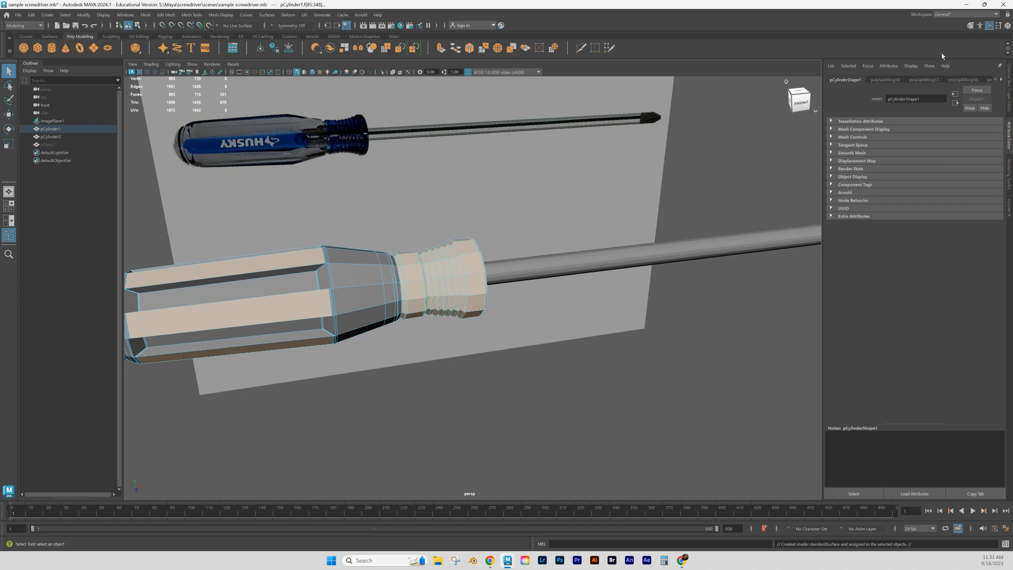
# - Bring up the attributes of the newly assigned Standard Surface material and rename it blue_handle
pyautogui.click(1001, 80)
pyautogui.click(1001, 80)
pyautogui.click(1001, 80)
pyautogui.click(1001, 80)
pyautogui.click(1001, 80)
pyautogui.click(1001, 80)
pyautogui.click(1001, 80)
pyautogui.click(1002, 80)
pyautogui.click(1002, 80)
pyautogui.click(1001, 80)
pyautogui.click(1001, 79)
pyautogui.click(1001, 80)
pyautogui.click(1001, 79)
pyautogui.click(1001, 79)
pyautogui.click(1001, 80)
pyautogui.click(972, 80)
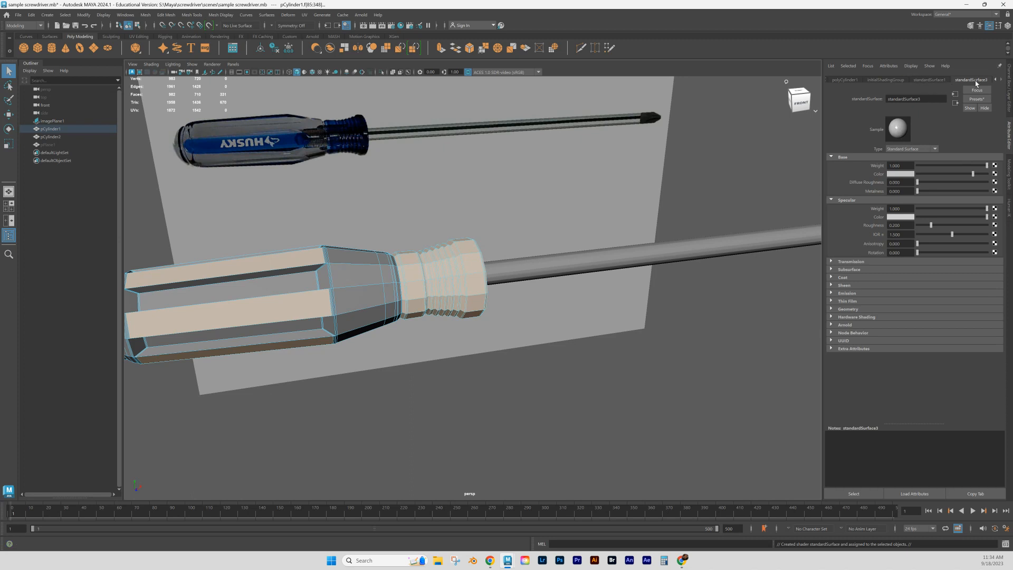
pyautogui.doubleClick(922, 100)
pyautogui.write('ble_handle')
pyautogui.click(895, 99)
pyautogui.write('ue_handle')
pyautogui.press('Return')
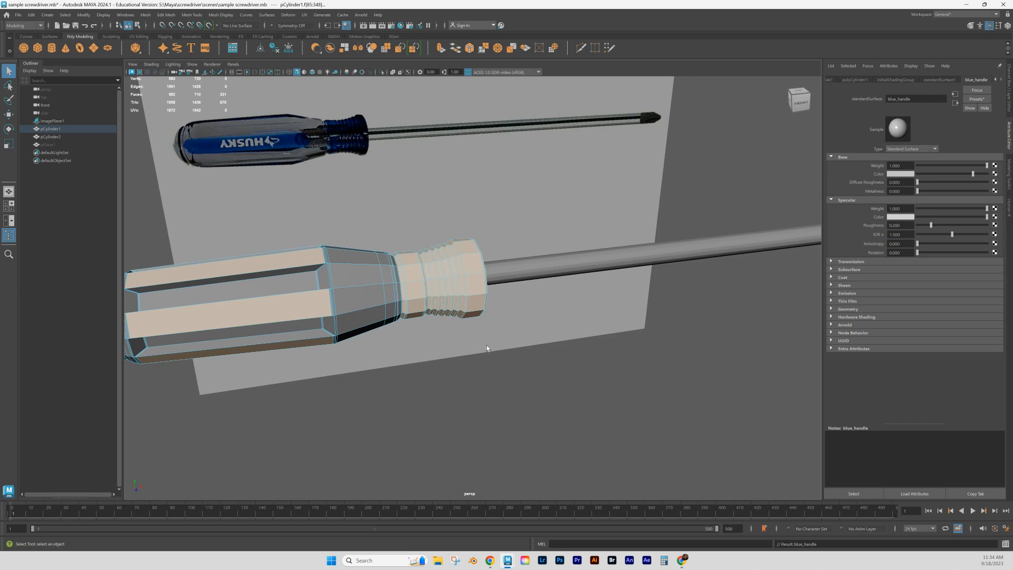
# - Show the blue_handle material in Hypershade with the Shader Ball preview, resizing and placing the window so the handle stays visible
pyautogui.click(401, 26)
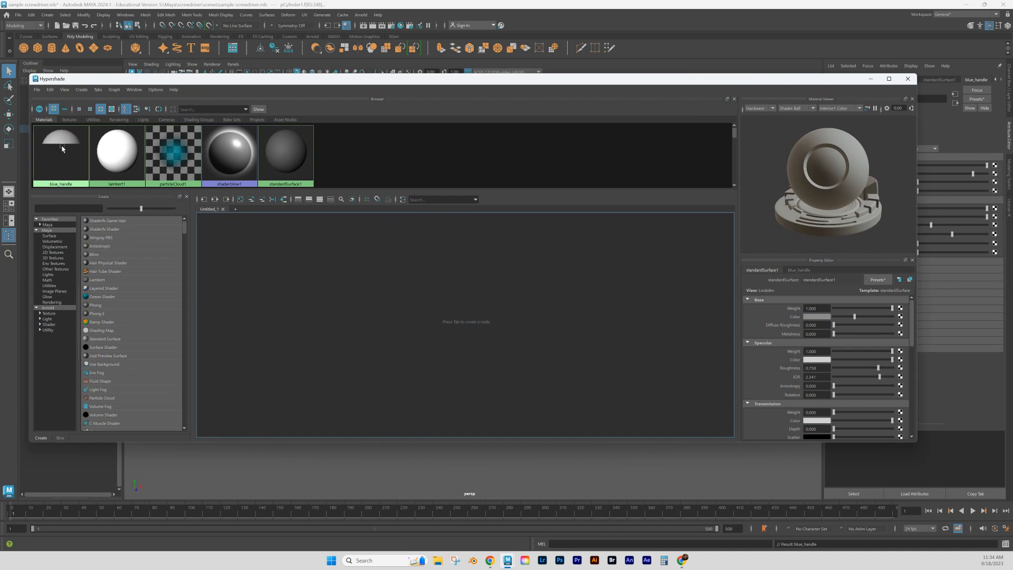
pyautogui.moveTo(62, 151); pyautogui.dragTo(86, 145, button='middle')
pyautogui.click(120, 166)
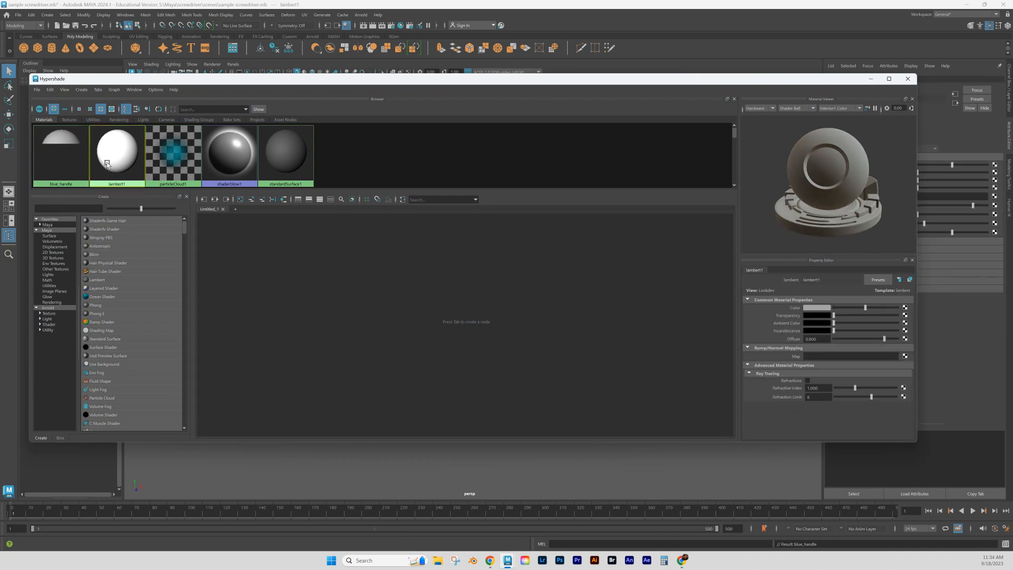
pyautogui.click(66, 161)
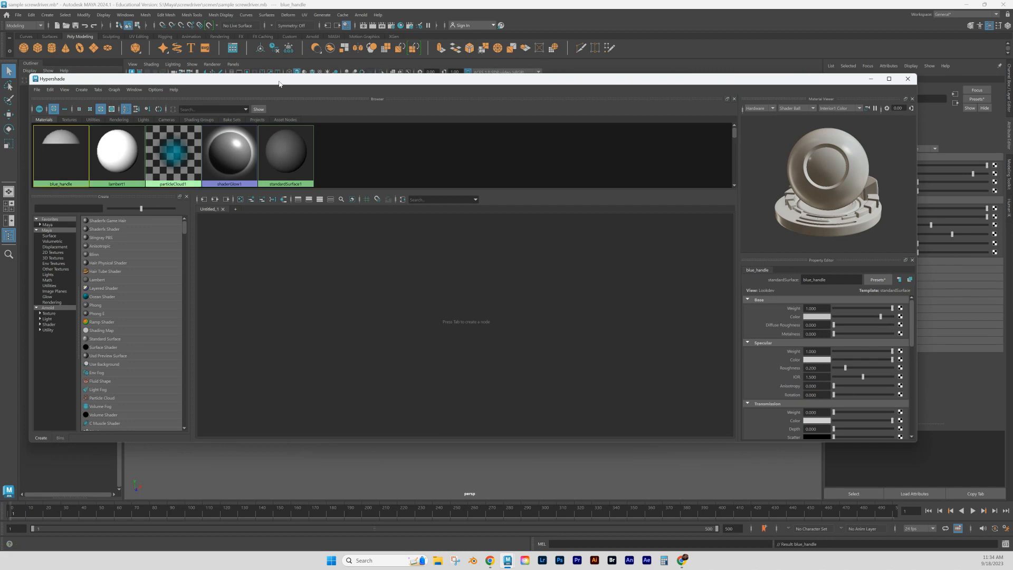
pyautogui.moveTo(285, 82); pyautogui.dragTo(320, 189)
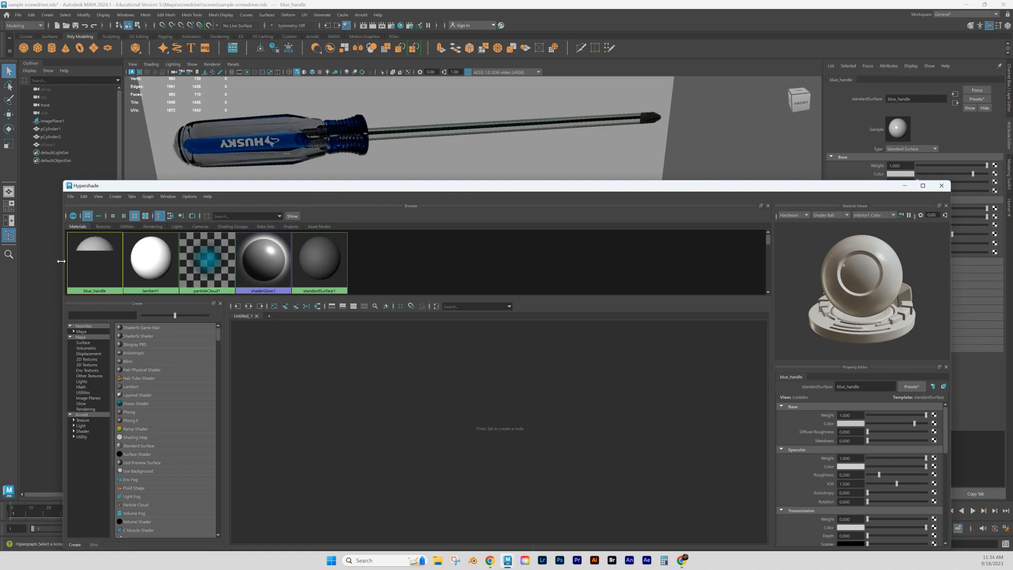
pyautogui.moveTo(61, 260); pyautogui.dragTo(417, 278)
pyautogui.moveTo(598, 189); pyautogui.dragTo(609, 106)
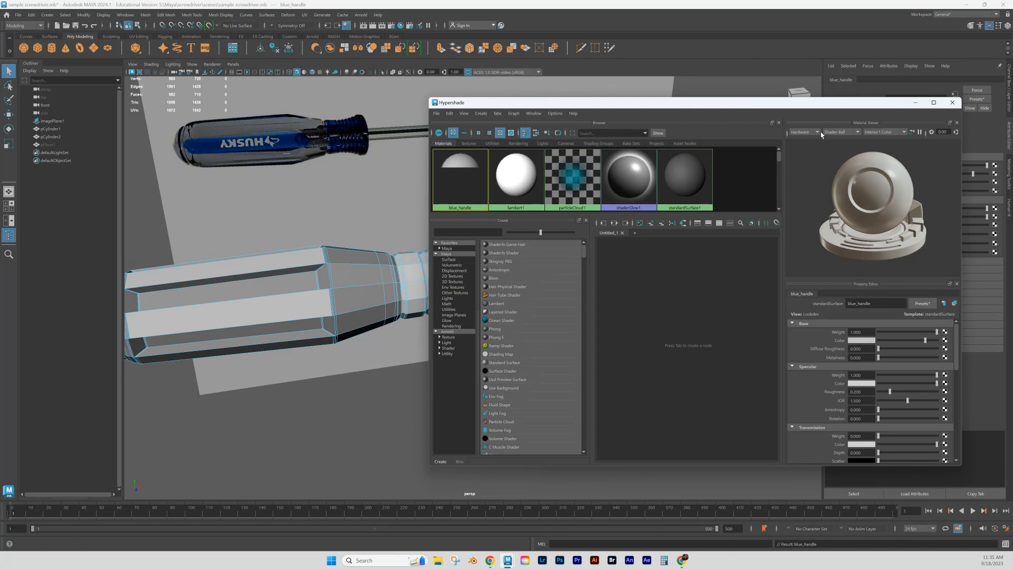
pyautogui.click(857, 133)
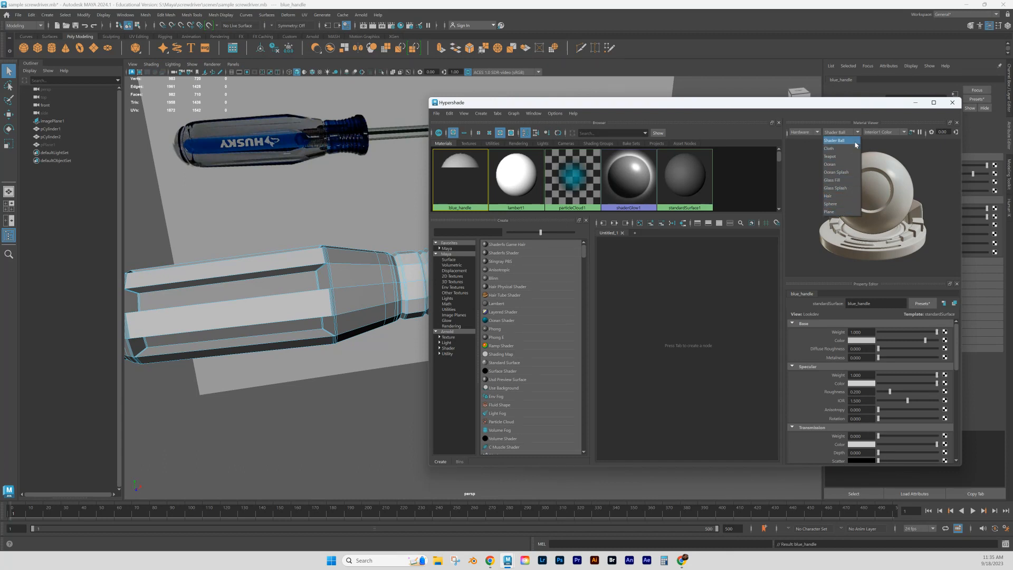
pyautogui.click(832, 141)
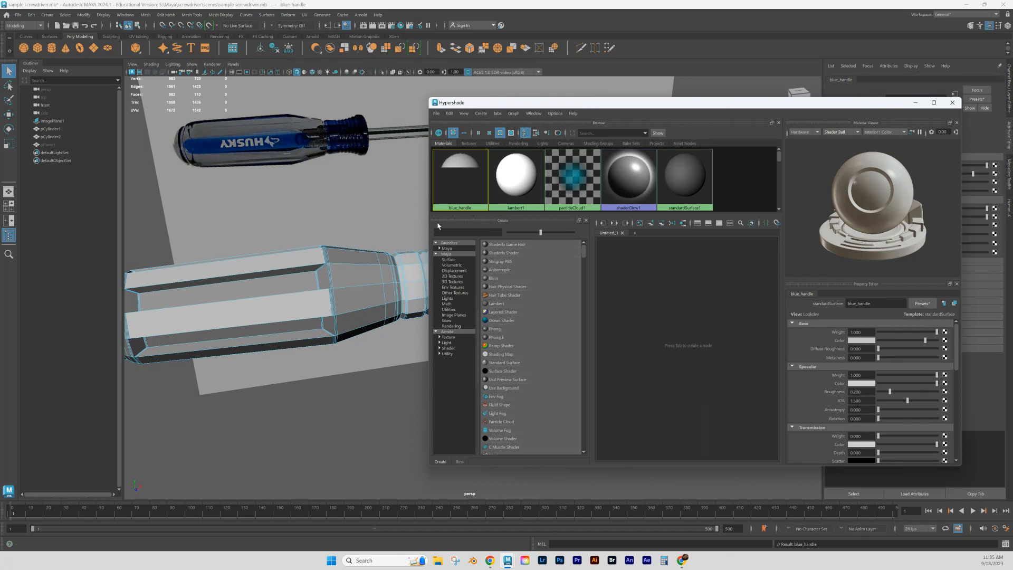
# - Set the base color of the blue_handle material to a saturated dark blue like the reference handle
pyautogui.click(865, 342)
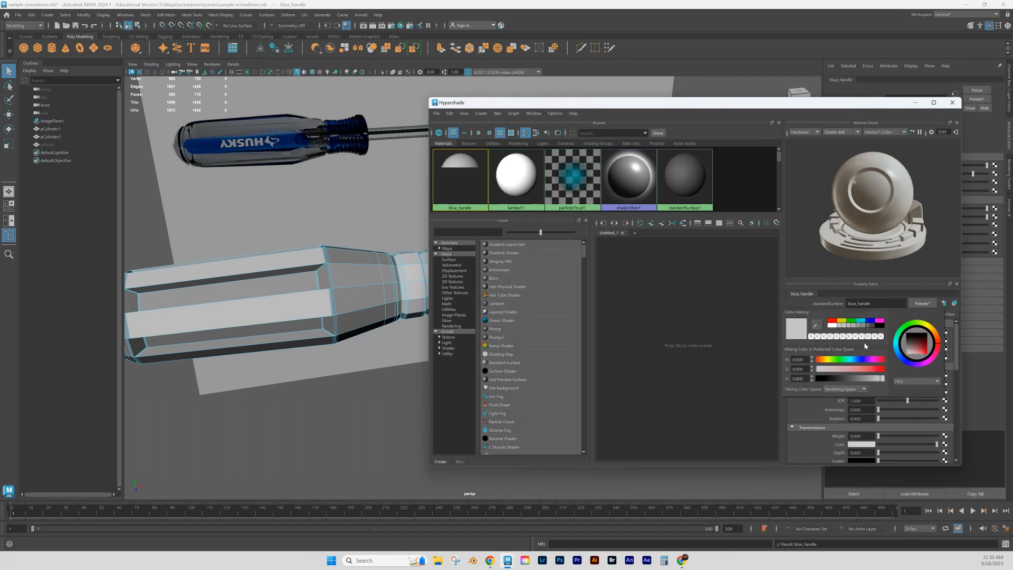
pyautogui.click(907, 363)
pyautogui.moveTo(922, 351); pyautogui.dragTo(928, 350)
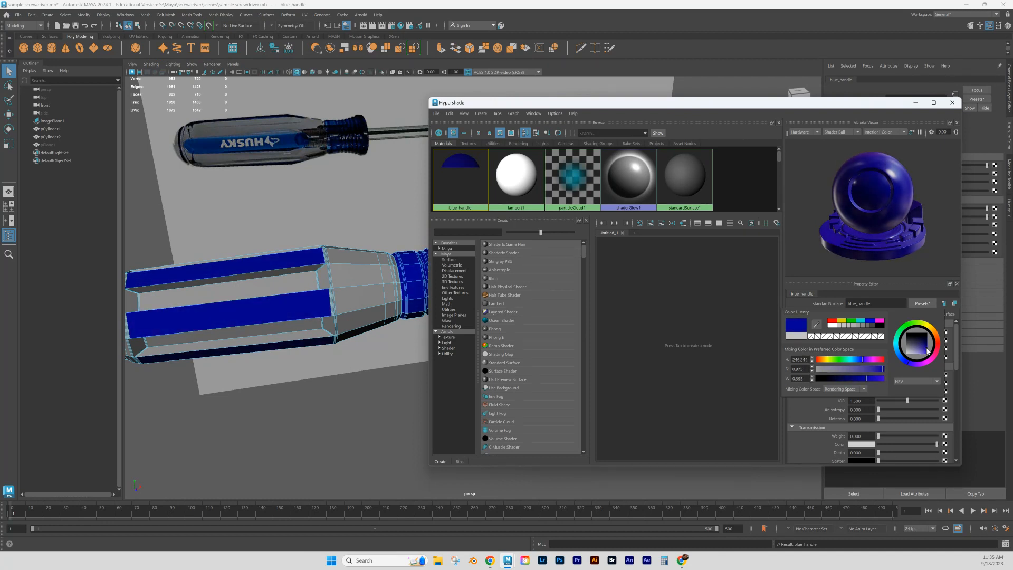
pyautogui.click(843, 378)
pyautogui.click(848, 379)
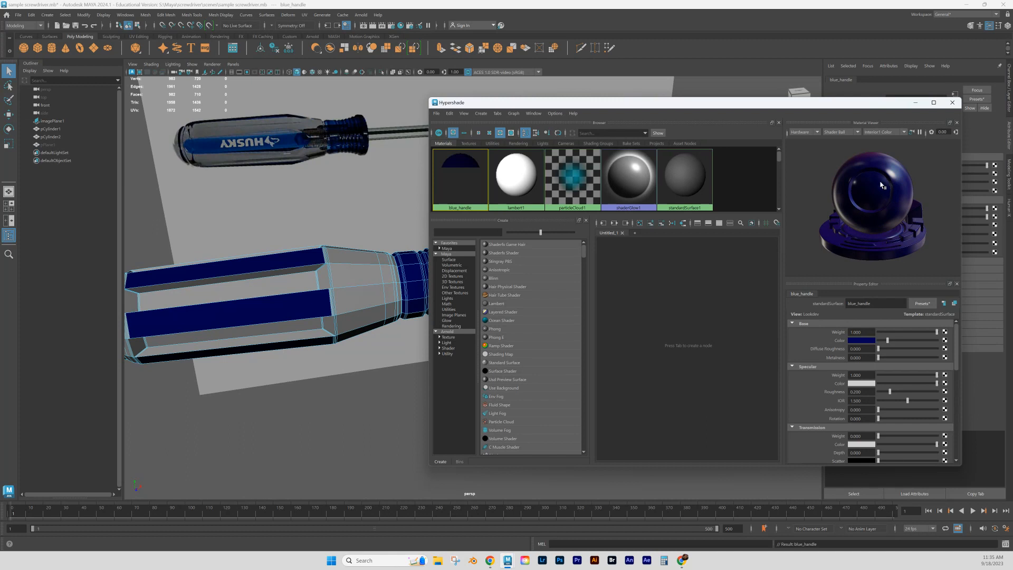
pyautogui.click(861, 340)
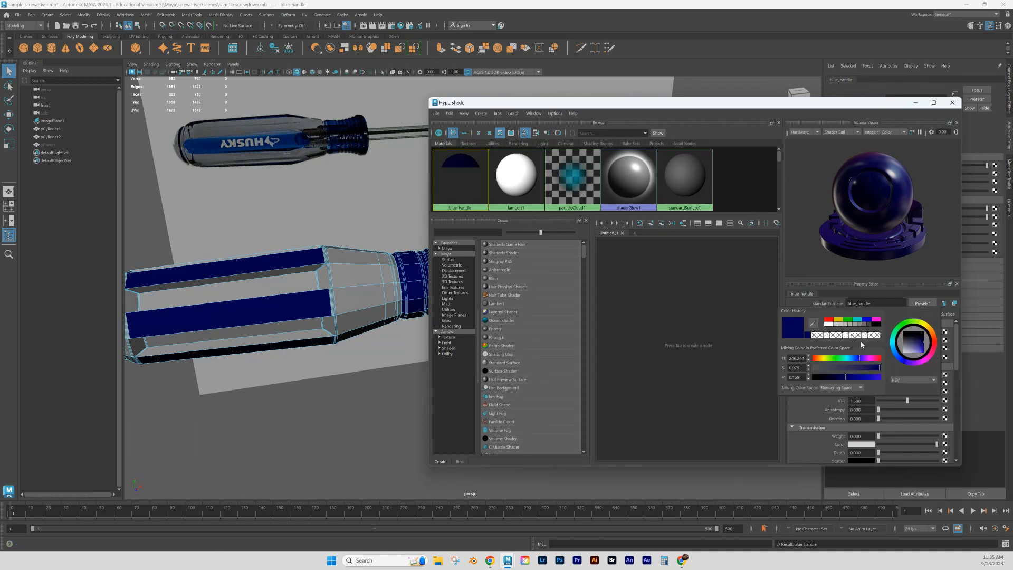
pyautogui.click(922, 345)
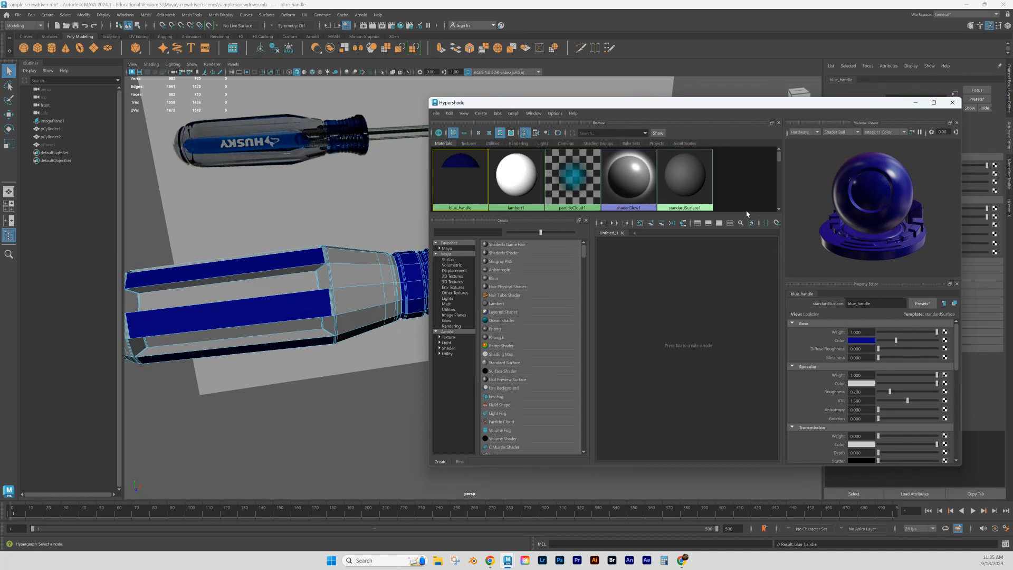
pyautogui.click(818, 256)
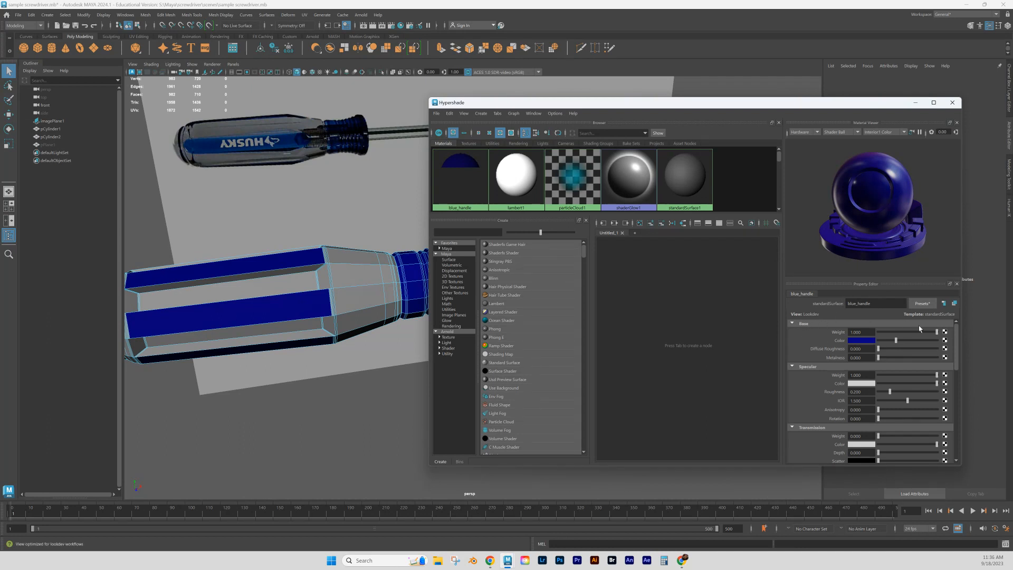
# - Try out the base weight, diffuse roughness and metalness of the blue_handle material, returning metalness to 0
pyautogui.moveTo(937, 331); pyautogui.dragTo(974, 336)
pyautogui.moveTo(879, 349); pyautogui.dragTo(958, 349)
pyautogui.moveTo(878, 357); pyautogui.dragTo(928, 358)
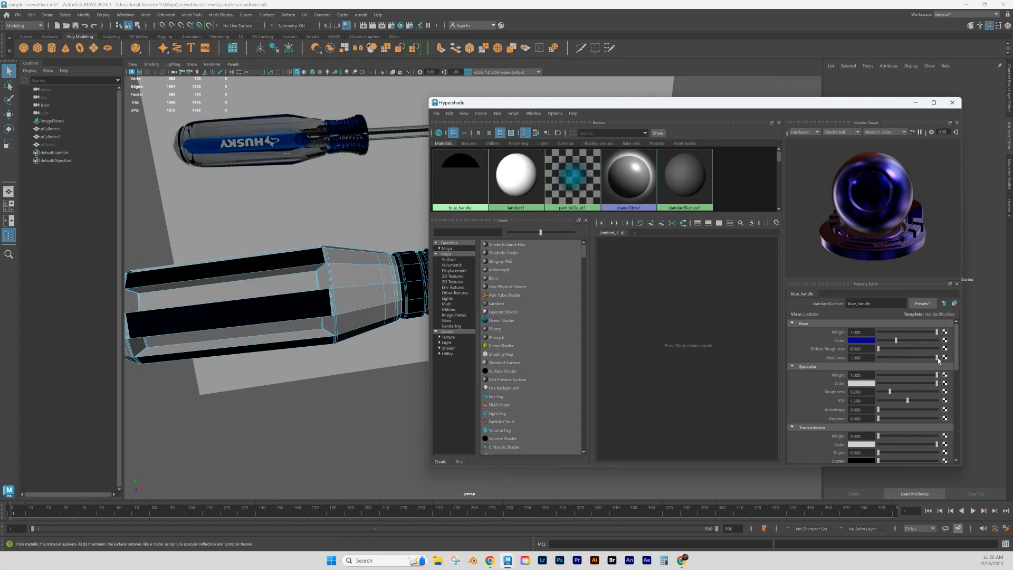
pyautogui.moveTo(937, 358); pyautogui.dragTo(877, 358)
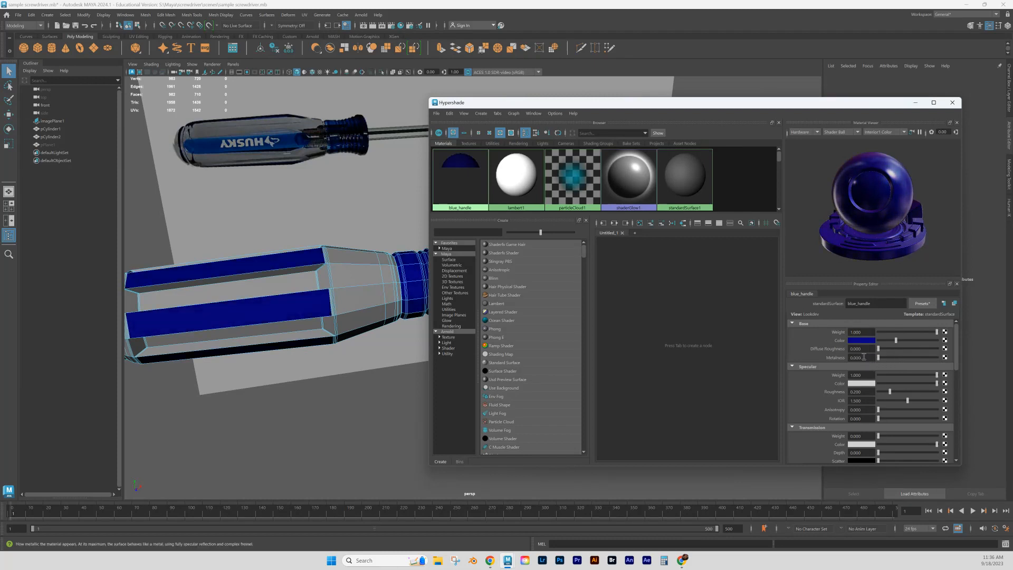
# - Set the specular weight of the blue_handle material to about 0.744 and its specular roughness to about 0.179
pyautogui.scroll(-2, 861, 364)
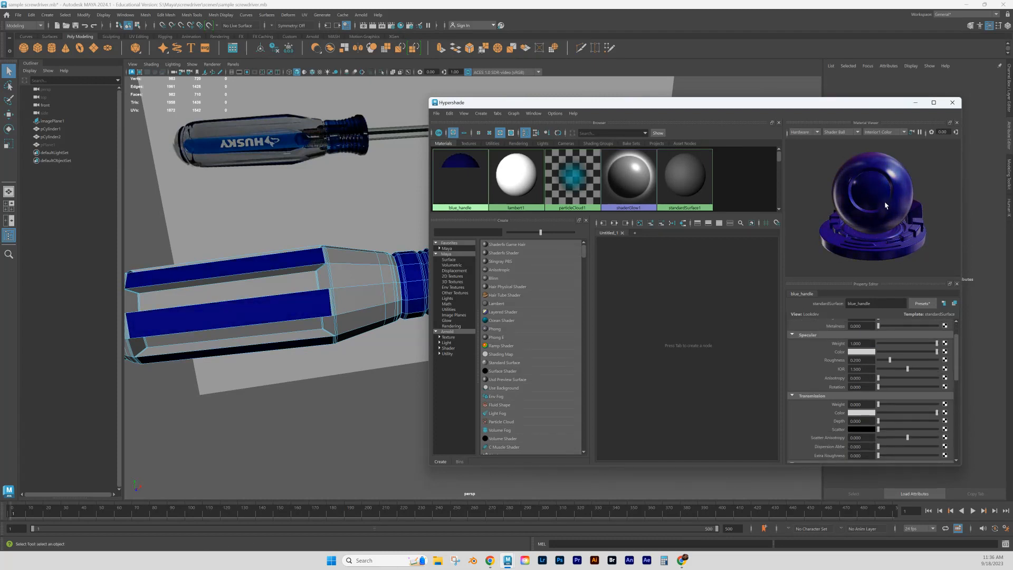
pyautogui.scroll(1, 850, 370)
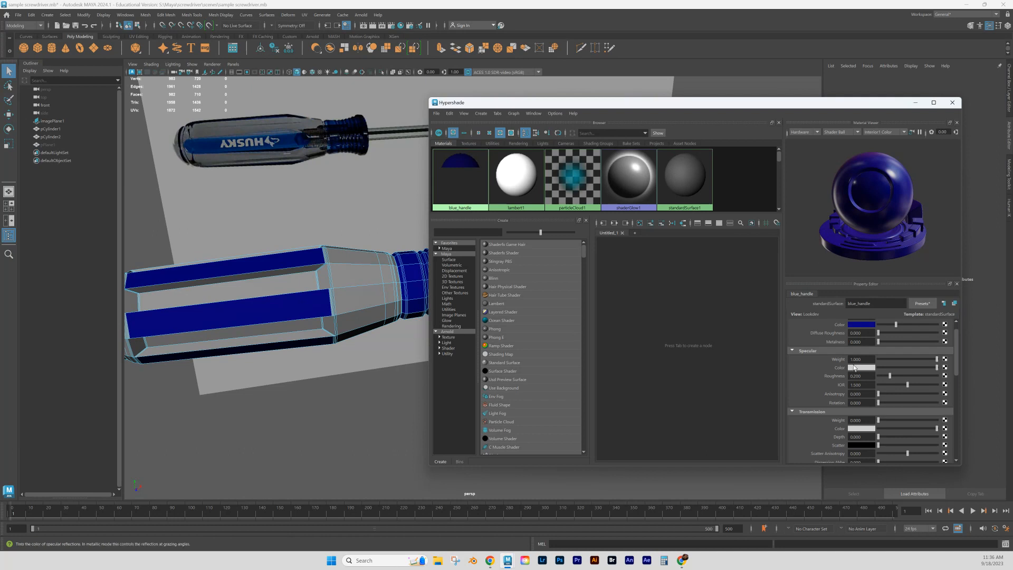
pyautogui.moveTo(937, 361); pyautogui.dragTo(873, 363)
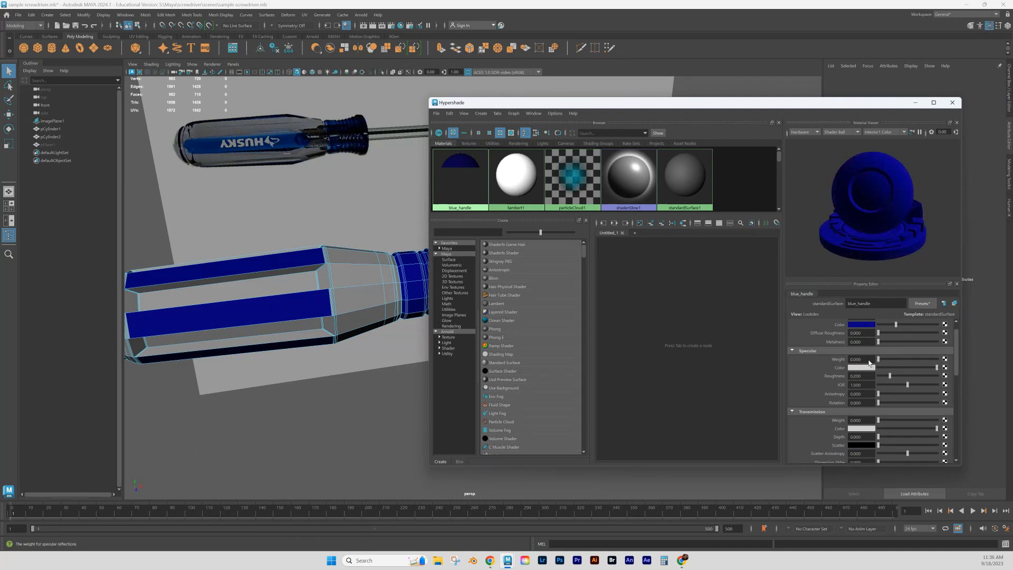
pyautogui.moveTo(869, 363); pyautogui.dragTo(921, 359)
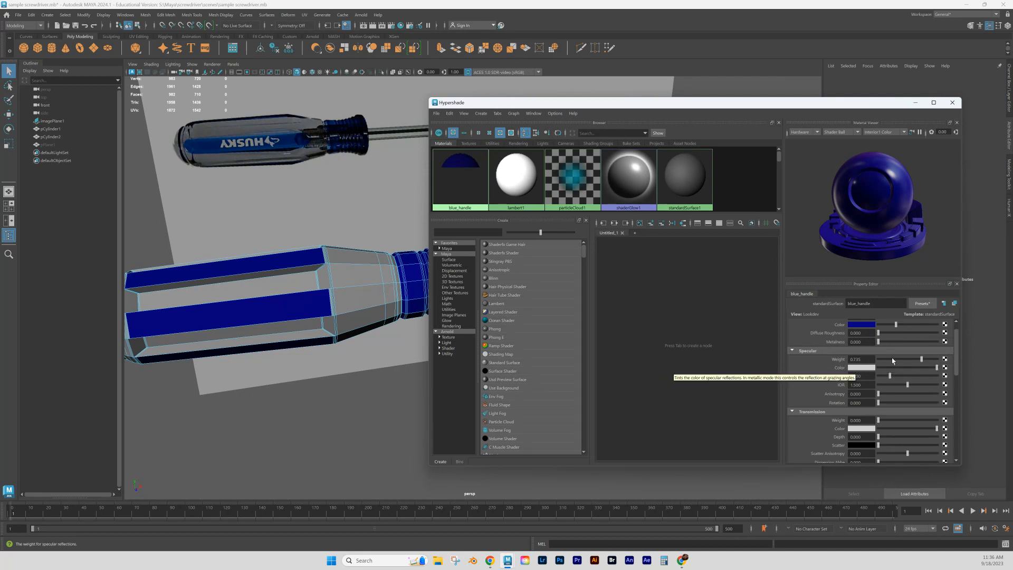
pyautogui.moveTo(906, 361)
pyautogui.mouseDown()
pyautogui.moveTo(937, 368)
pyautogui.moveTo(881, 361)
pyautogui.moveTo(891, 359)
pyautogui.mouseUp()
pyautogui.scroll(-1, 887, 359)
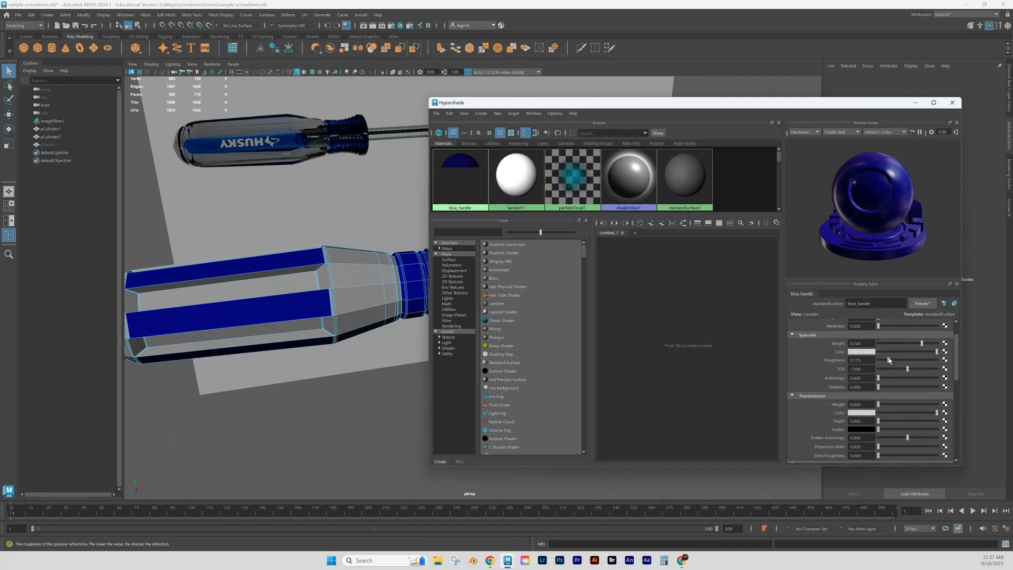
# - Set the specular IOR of the blue_handle material to about 1.466 and the anisotropy to about 0.139, keeping rotation at 0
pyautogui.moveTo(908, 368); pyautogui.dragTo(911, 369)
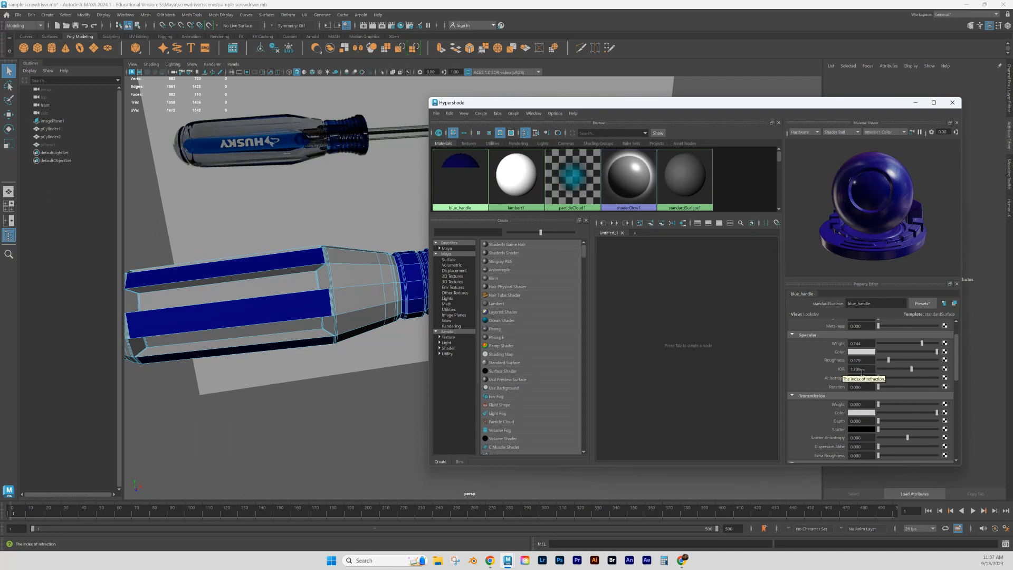
pyautogui.moveTo(911, 369); pyautogui.dragTo(886, 378)
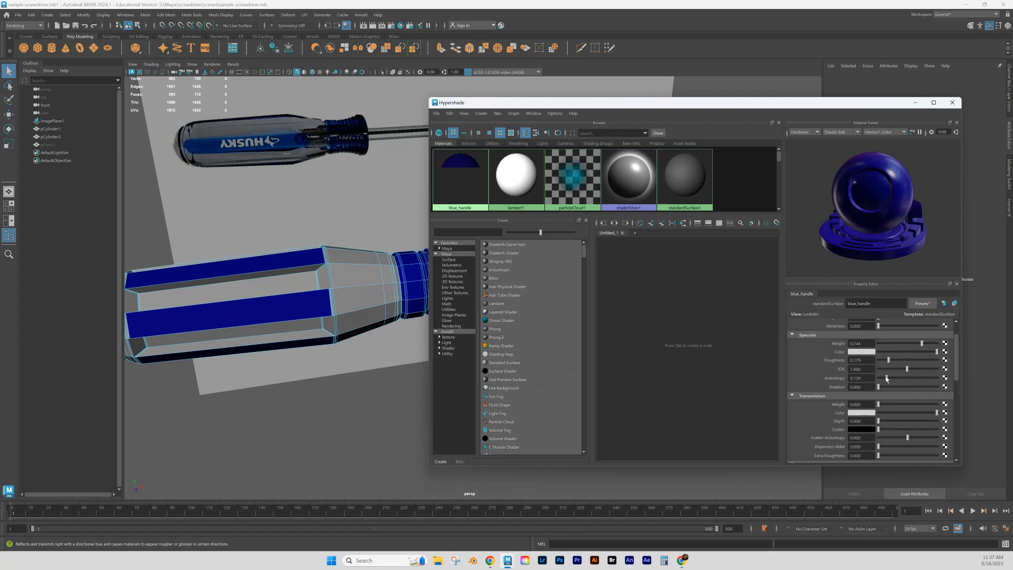
pyautogui.click(886, 387)
pyautogui.moveTo(887, 387)
pyautogui.mouseDown()
pyautogui.moveTo(917, 387)
pyautogui.moveTo(877, 387)
pyautogui.mouseUp()
# - Make the blue_handle material partly see-through with a transmission weight of about 0.435
pyautogui.scroll(-1, 902, 394)
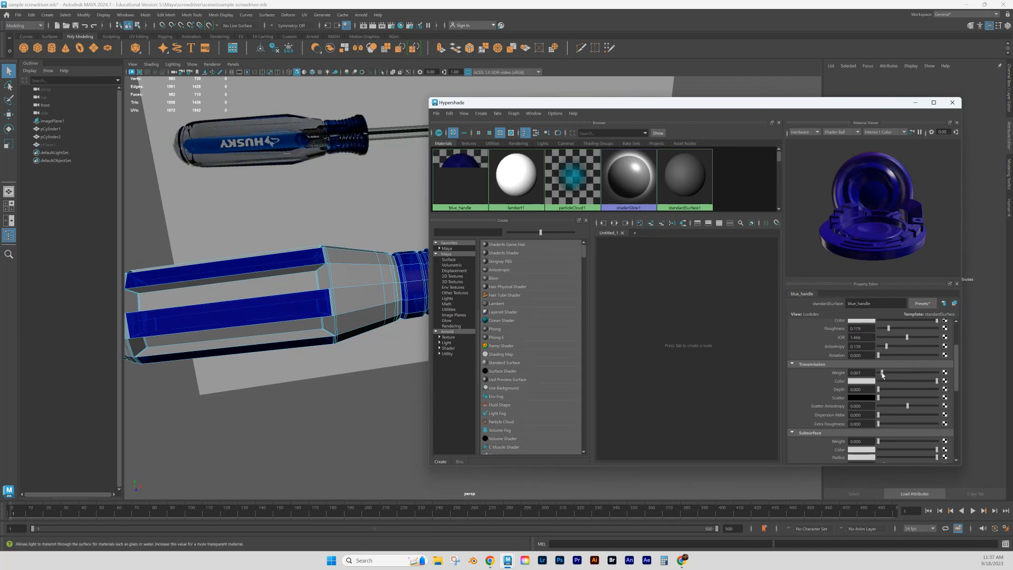
pyautogui.moveTo(879, 374); pyautogui.dragTo(901, 374)
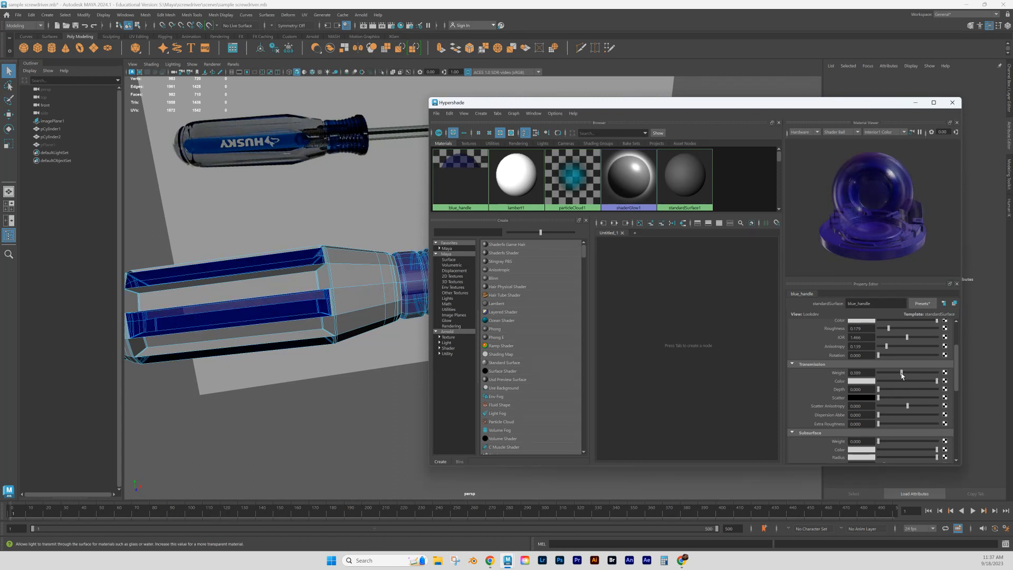
pyautogui.moveTo(901, 374)
pyautogui.mouseDown()
pyautogui.moveTo(882, 373)
pyautogui.moveTo(919, 373)
pyautogui.moveTo(905, 374)
pyautogui.mouseUp()
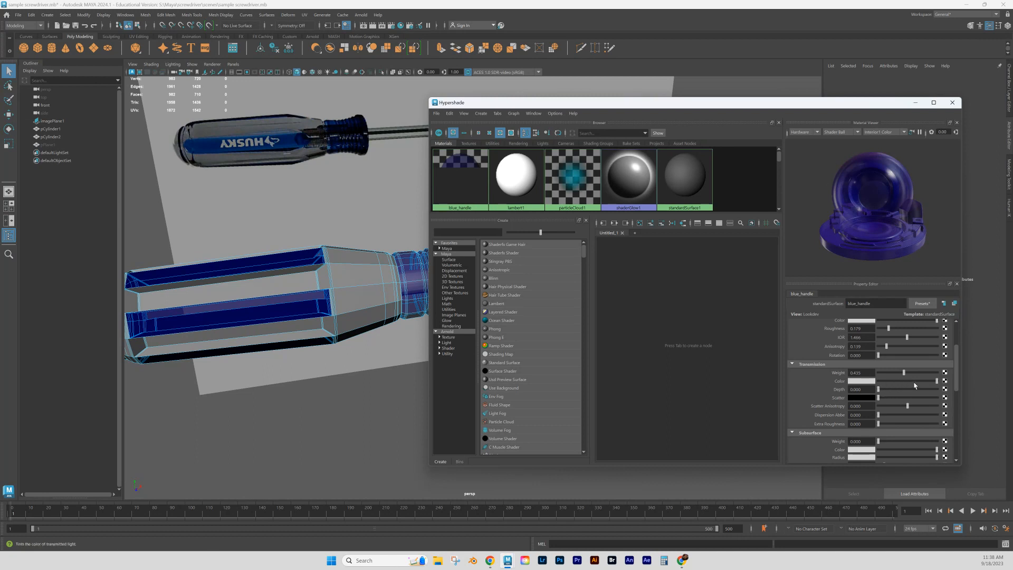
# - Try out the transmission color, depth and extra roughness of the blue_handle material
pyautogui.moveTo(937, 381); pyautogui.dragTo(971, 386)
pyautogui.moveTo(879, 390)
pyautogui.mouseDown()
pyautogui.moveTo(918, 389)
pyautogui.moveTo(870, 392)
pyautogui.moveTo(946, 399)
pyautogui.moveTo(871, 400)
pyautogui.mouseUp()
pyautogui.scroll(-2, 883, 420)
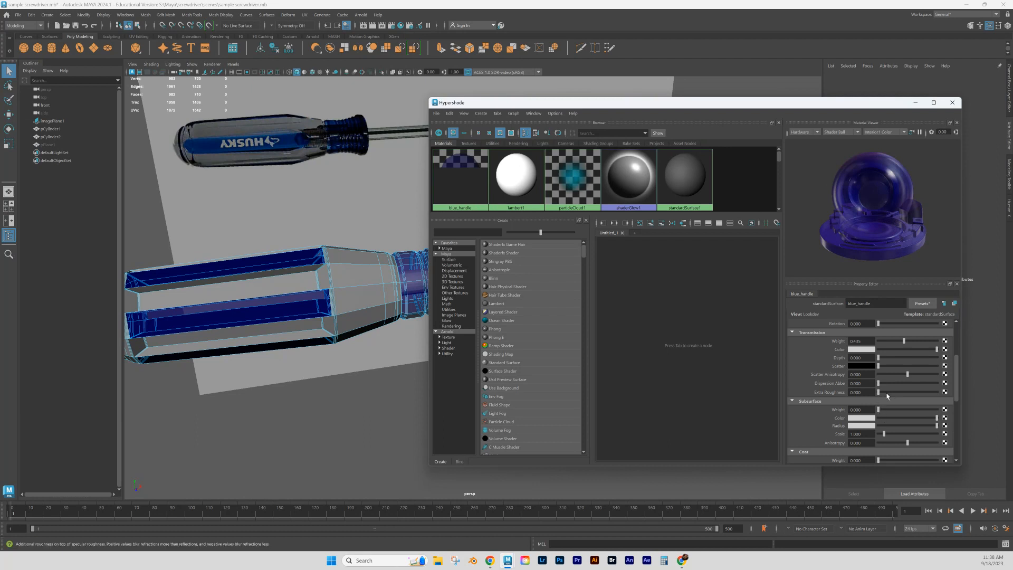
pyautogui.moveTo(918, 394); pyautogui.dragTo(878, 379)
# - Try out the coat weight of the blue_handle material, set its coat roughness to 0, and reposition the Hypershade window
pyautogui.scroll(-1, 894, 391)
pyautogui.scroll(-1, 893, 394)
pyautogui.scroll(-3, 894, 372)
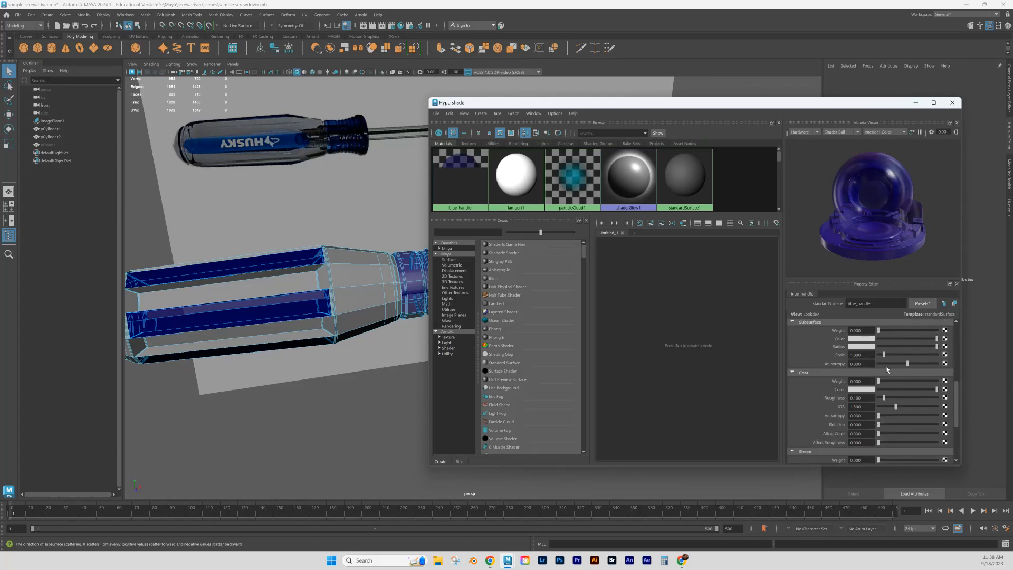
pyautogui.moveTo(880, 382)
pyautogui.mouseDown()
pyautogui.moveTo(939, 382)
pyautogui.moveTo(870, 385)
pyautogui.mouseUp()
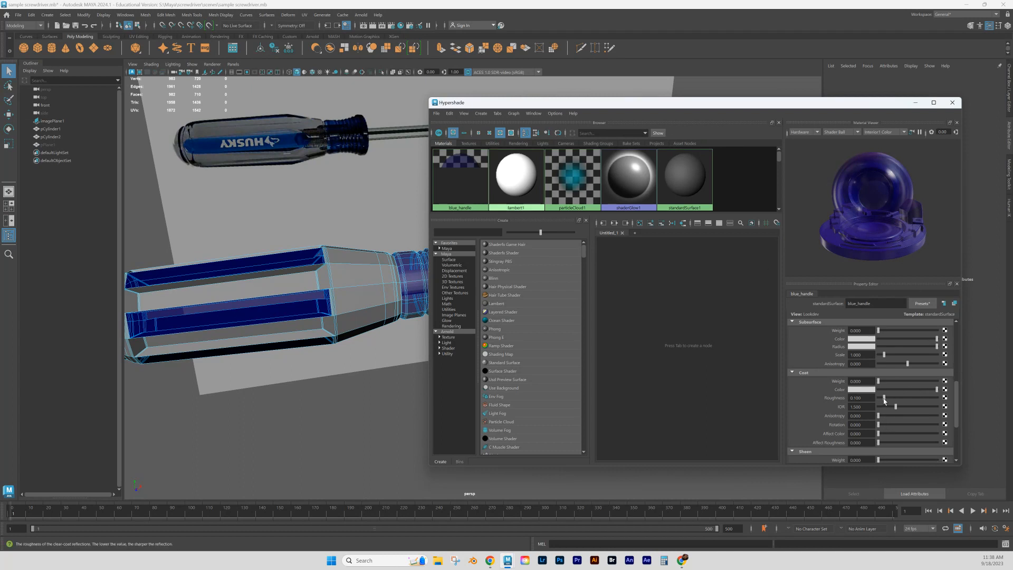
pyautogui.moveTo(884, 398); pyautogui.dragTo(967, 400)
pyautogui.scroll(3, 855, 349)
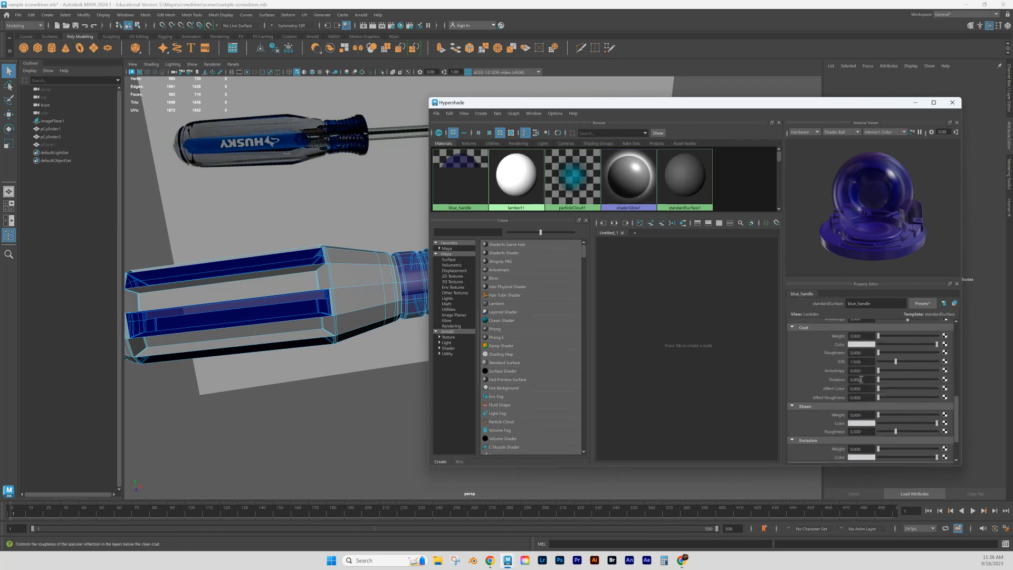
pyautogui.scroll(7, 860, 375)
pyautogui.moveTo(823, 103); pyautogui.dragTo(809, 75)
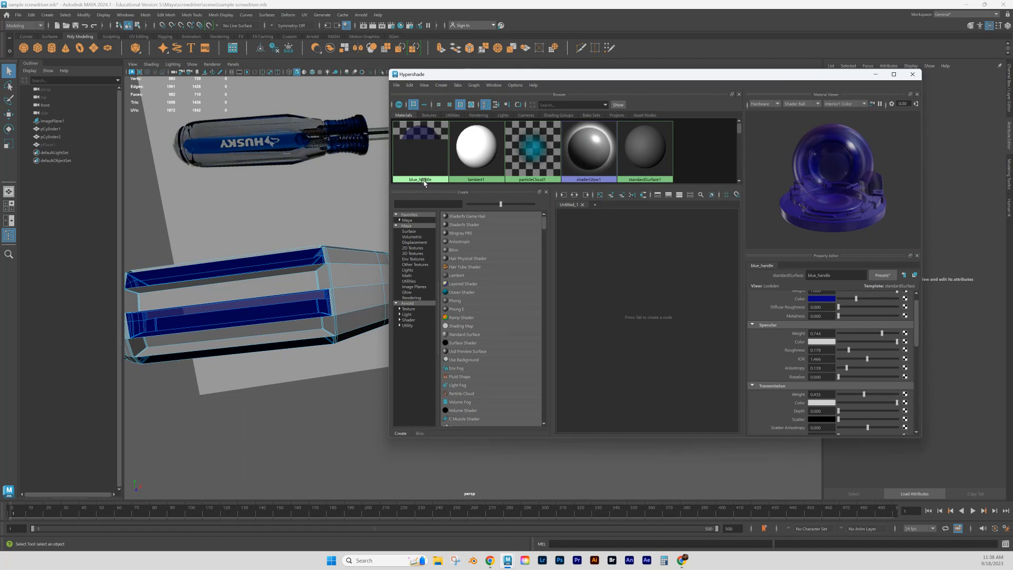
# - Reposition the Hypershade window around the handle and open the Arnold RenderView to render the perspective view
pyautogui.moveTo(505, 78); pyautogui.dragTo(592, 87)
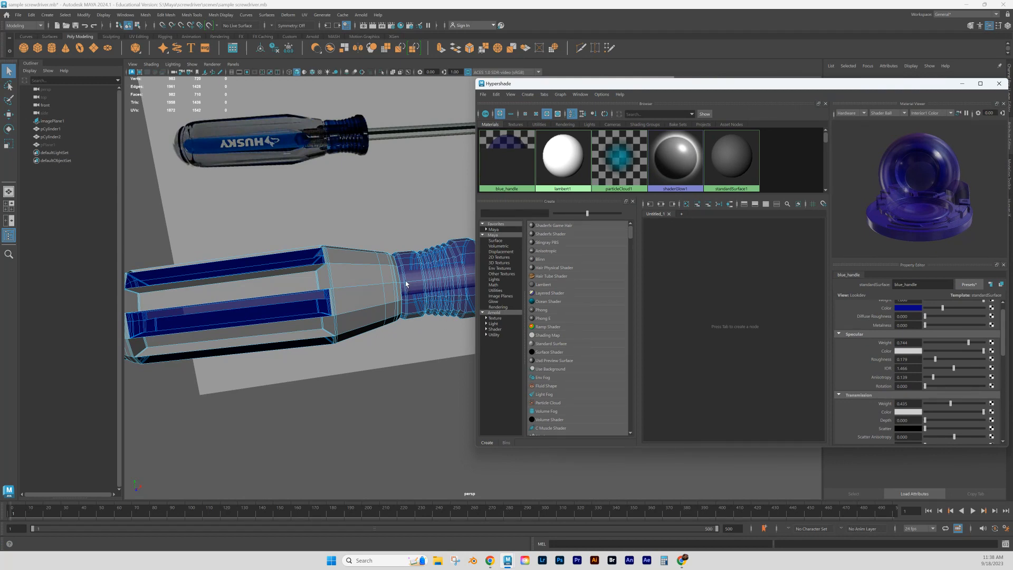
pyautogui.click(520, 192)
pyautogui.moveTo(936, 84); pyautogui.dragTo(891, 86)
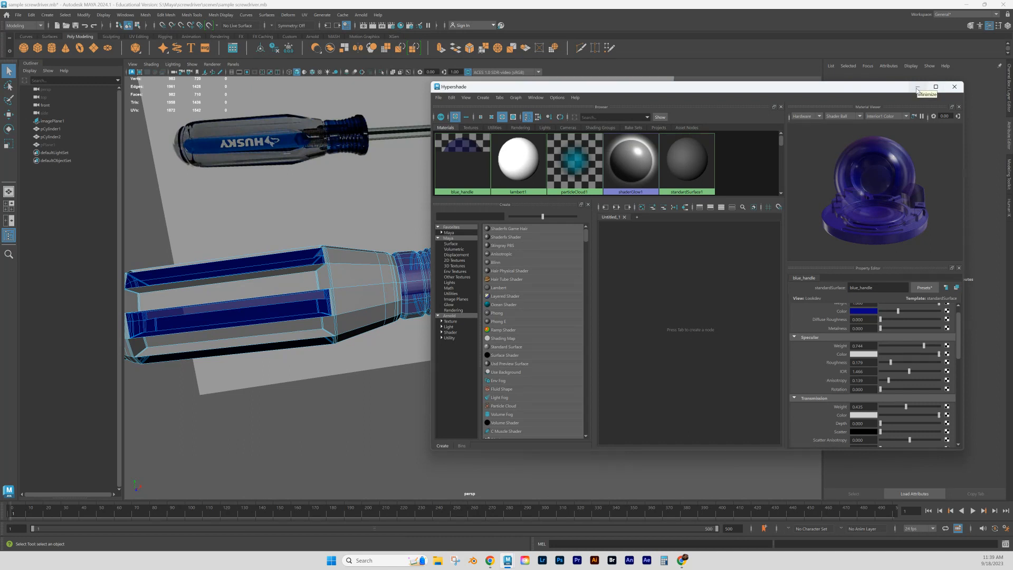
pyautogui.click(382, 27)
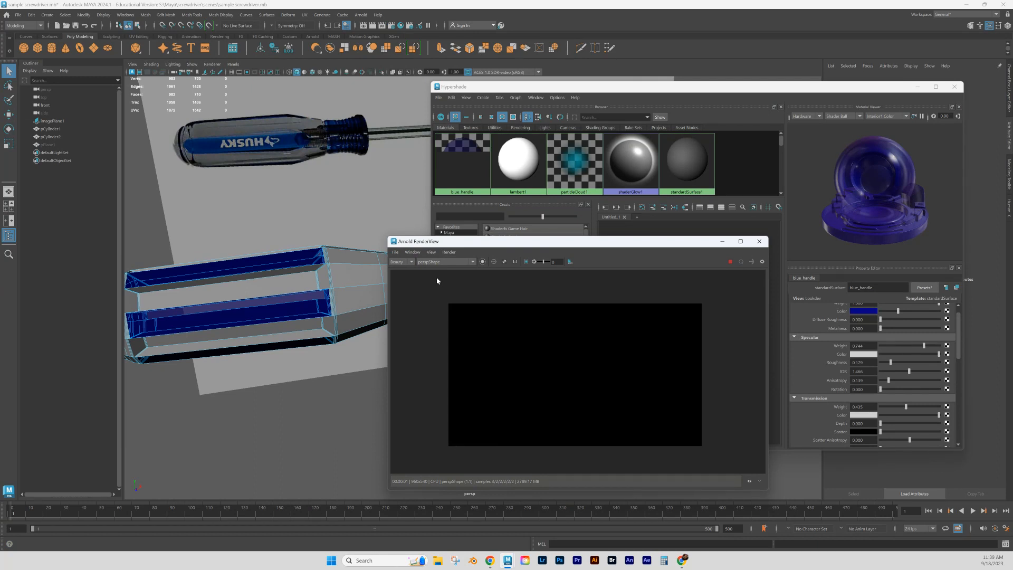
# - Try the viewport's all-lights display, then light the scene with an Arnold Physical Sky
pyautogui.click(326, 73)
pyautogui.click(327, 73)
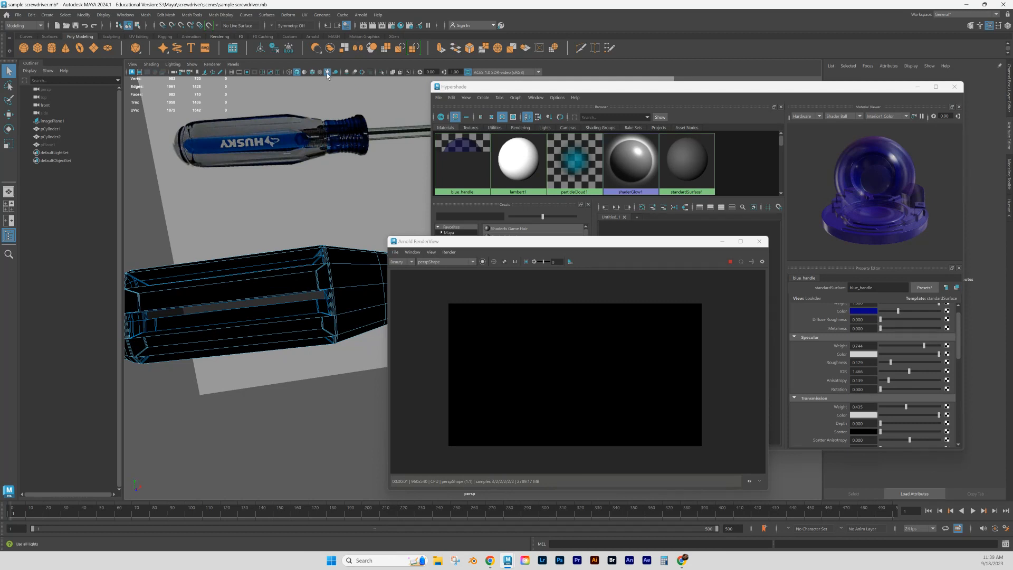
pyautogui.click(327, 73)
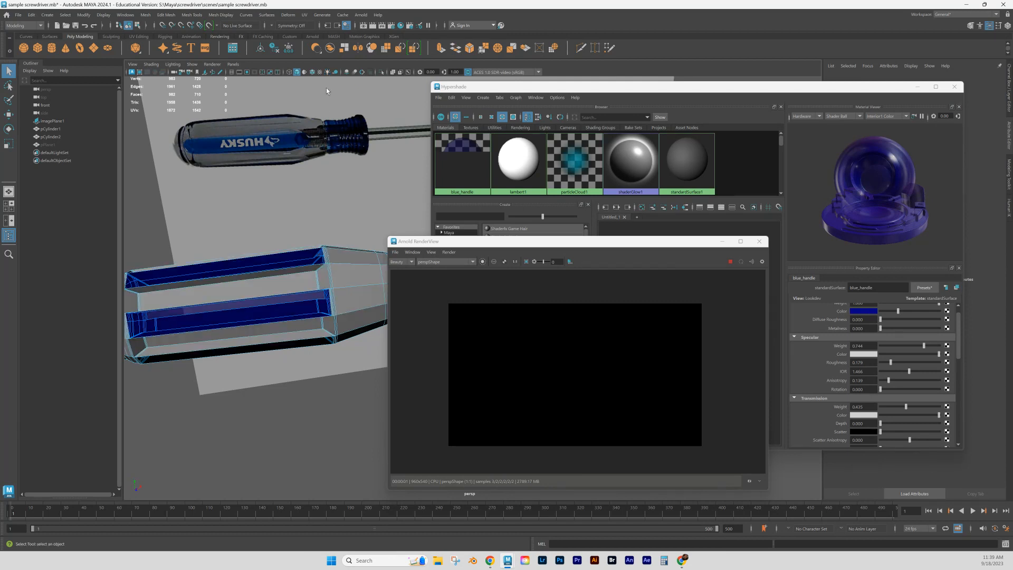
pyautogui.click(362, 17)
pyautogui.moveTo(379, 61)
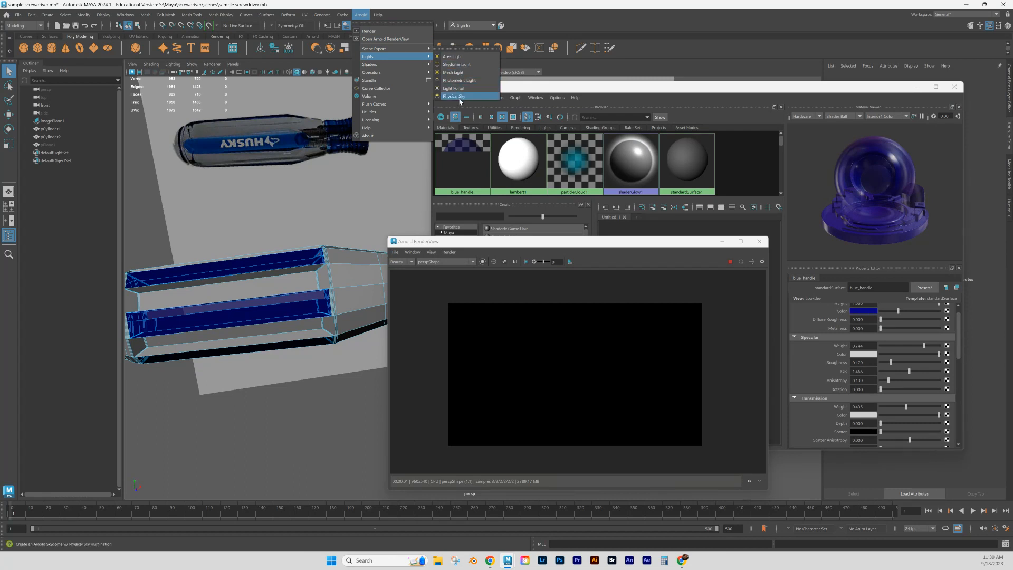
pyautogui.click(454, 97)
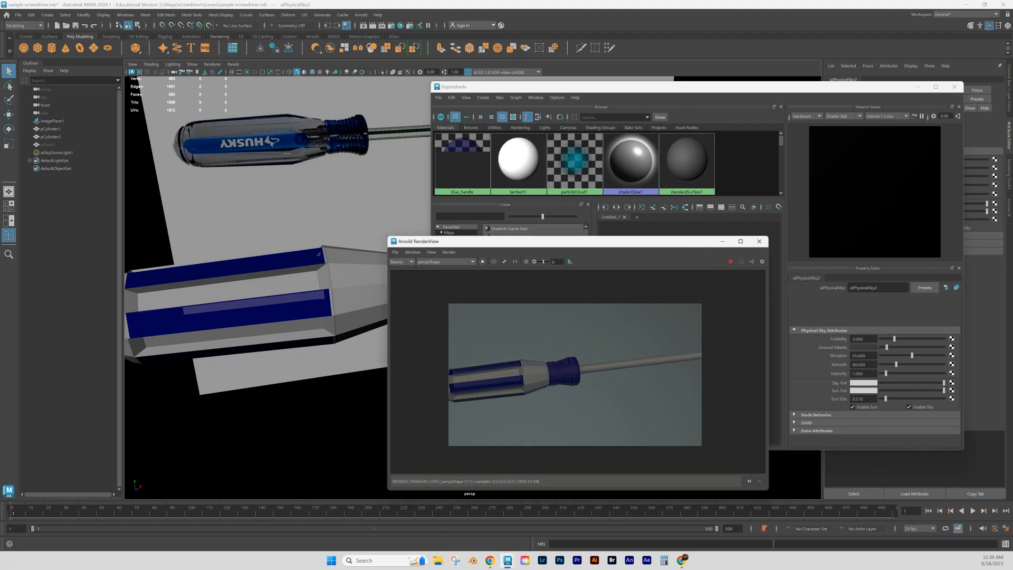
# - Move the Arnold RenderView clear of the Hypershade and lower the perspective camera angle on the screwdriver
pyautogui.moveTo(696, 245); pyautogui.dragTo(665, 209)
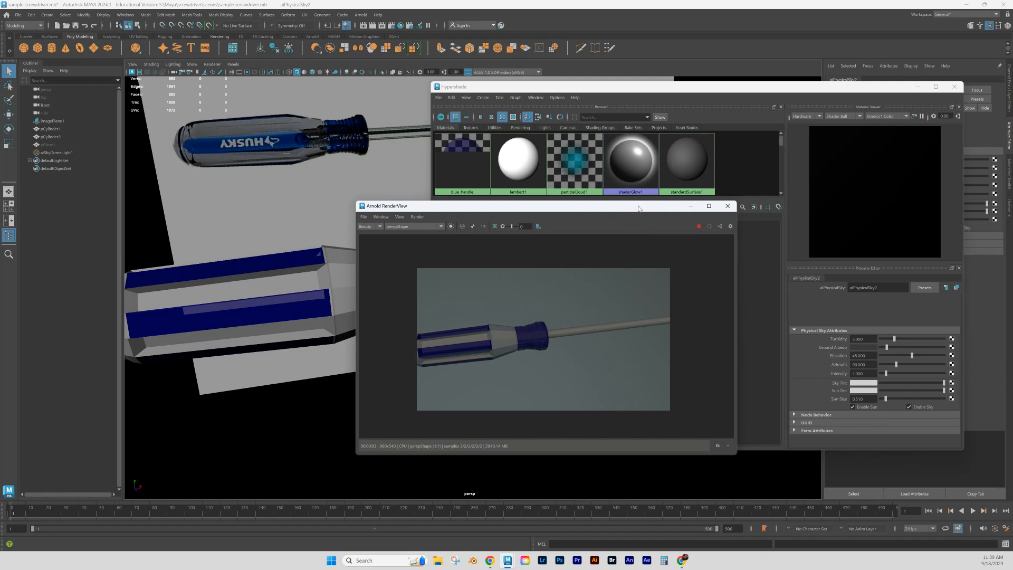
pyautogui.moveTo(638, 209); pyautogui.dragTo(270, 193)
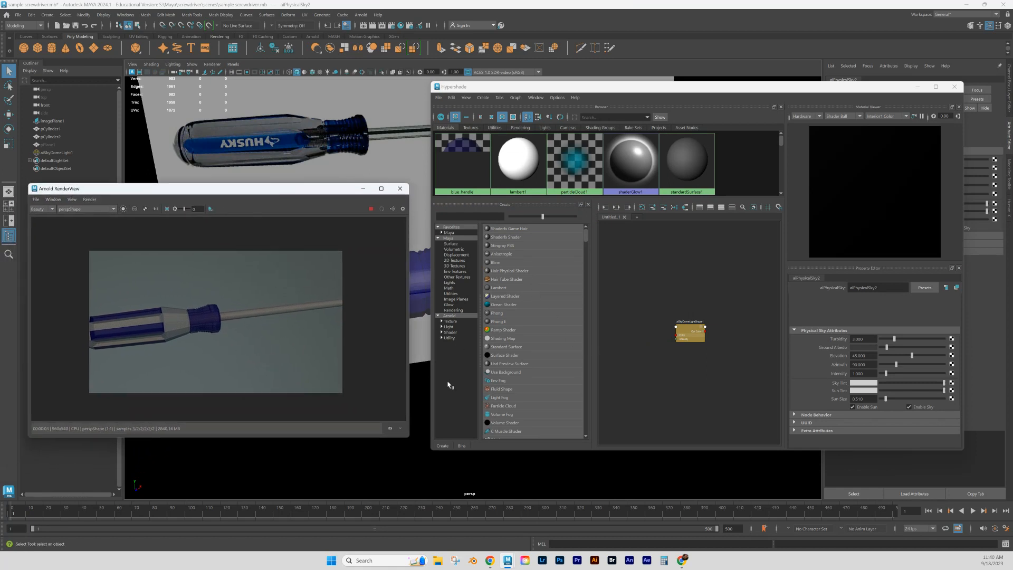
pyautogui.moveTo(336, 193); pyautogui.dragTo(305, 274)
pyautogui.keyDown('alt'); pyautogui.moveTo(332, 227); pyautogui.dragTo(348, 206); pyautogui.keyUp('alt')
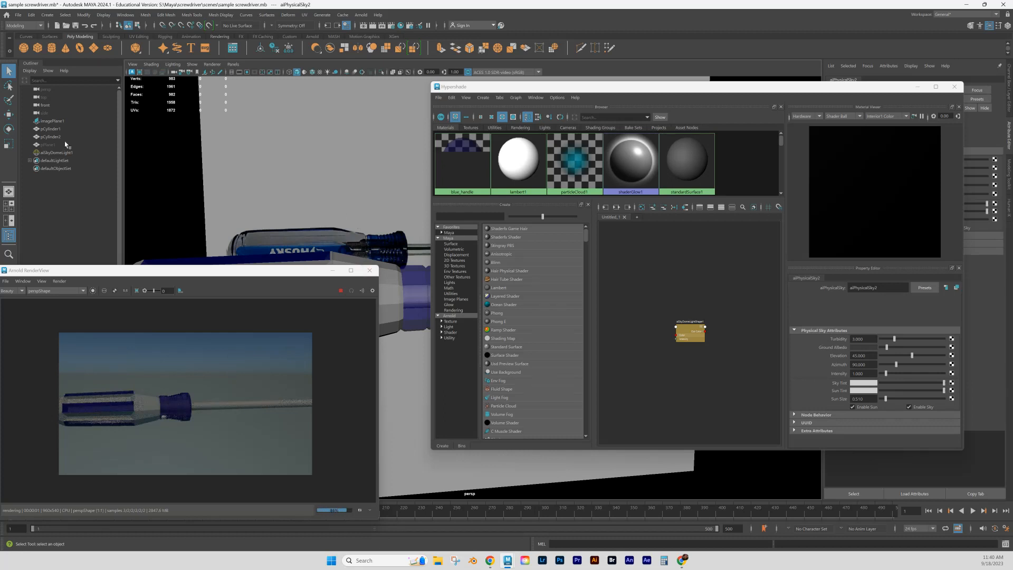
# - Unhide the ground plane pPlane1 so it renders beneath the screwdriver
pyautogui.click(49, 145)
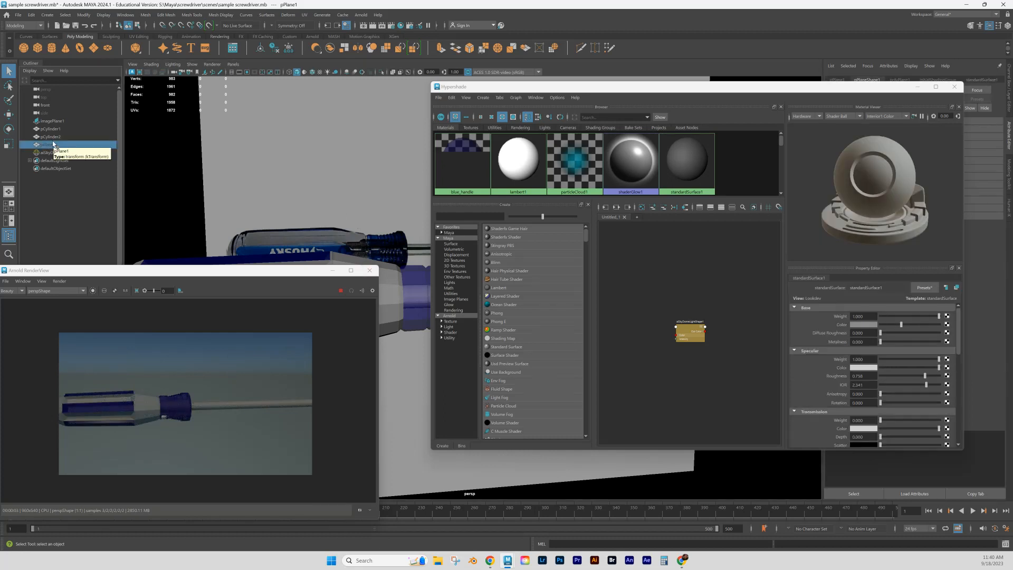
pyautogui.press('h')
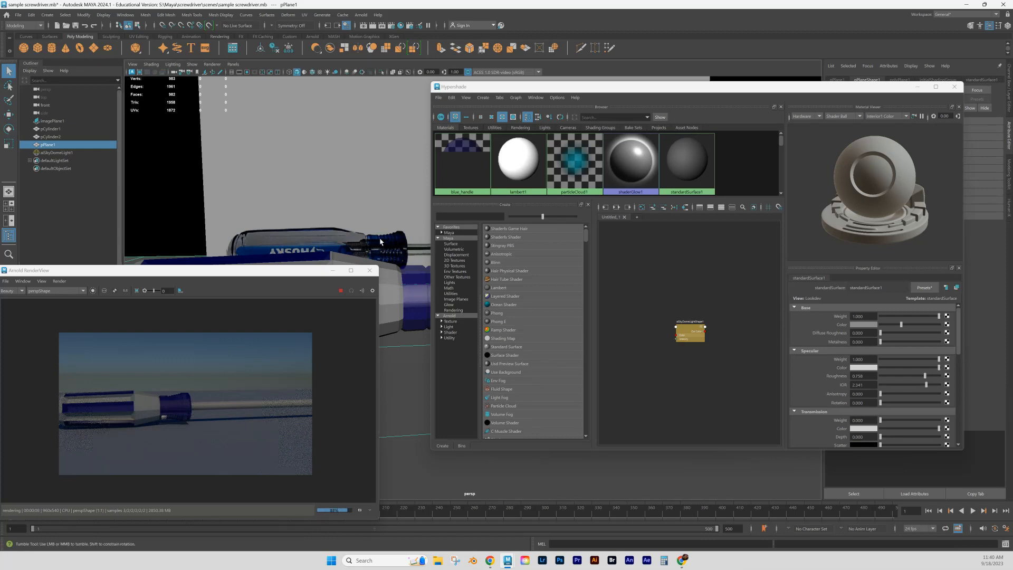
pyautogui.keyDown('alt'); pyautogui.moveTo(399, 284); pyautogui.dragTo(372, 222); pyautogui.keyUp('alt')
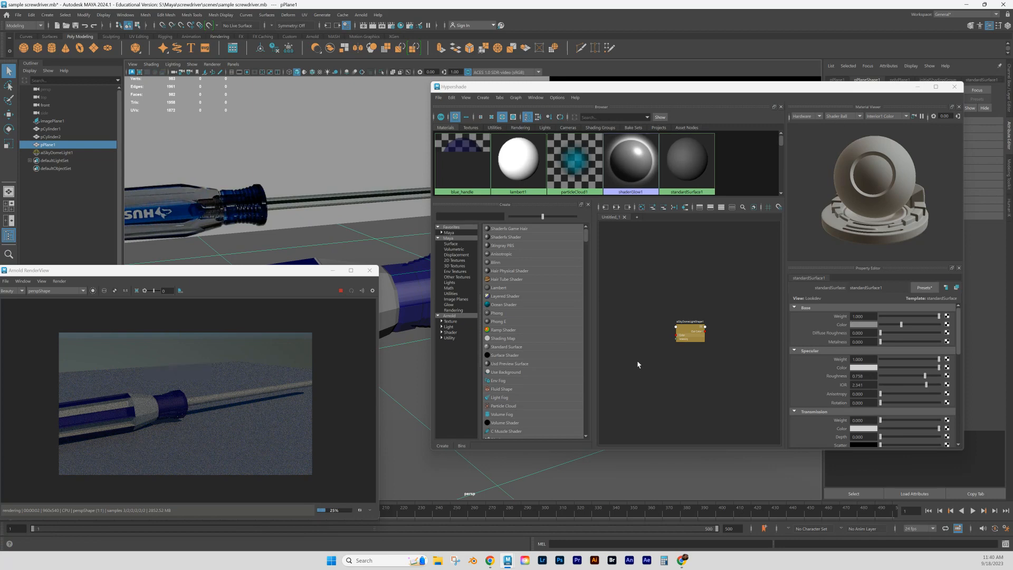
# - Select the sky dome light through its node in the Hypershade graph to show its attributes
pyautogui.click(690, 331)
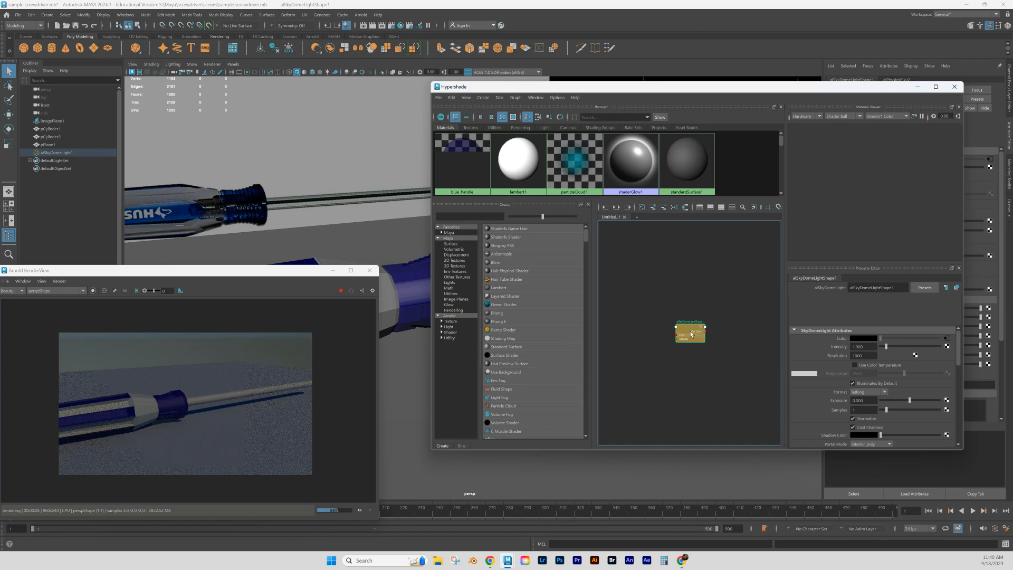
pyautogui.scroll(5, 692, 334)
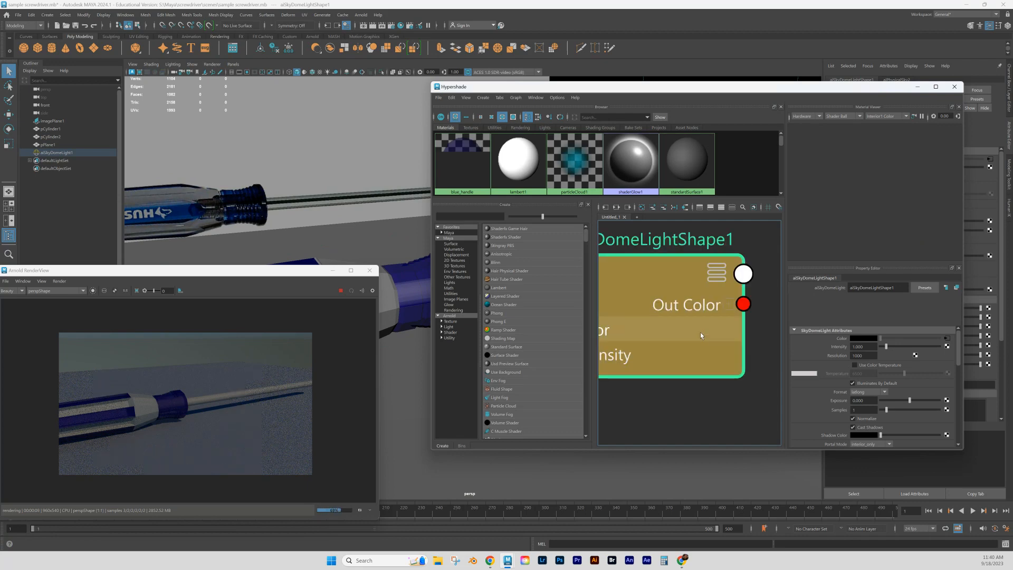
pyautogui.scroll(-5, 701, 335)
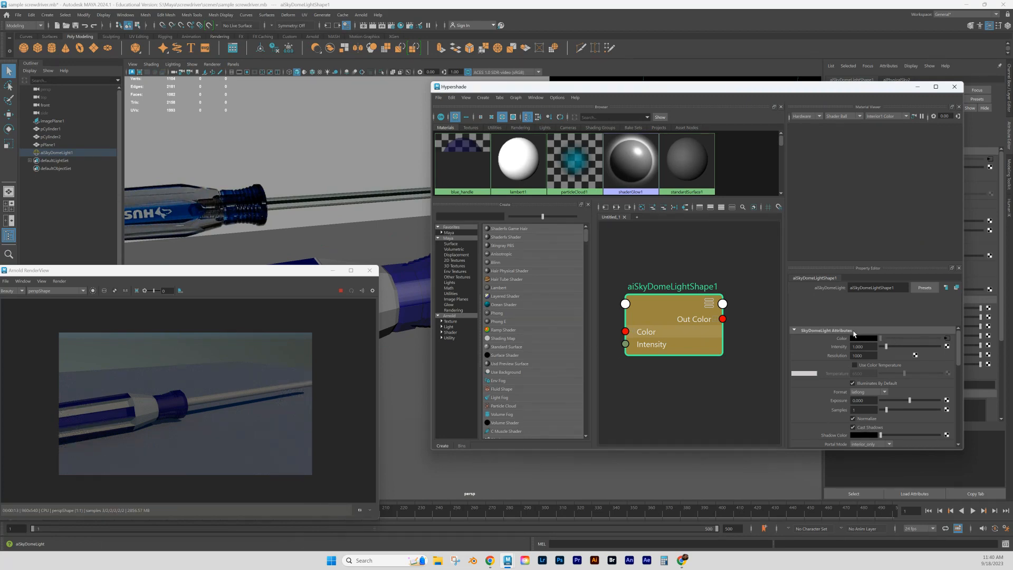
pyautogui.click(318, 198)
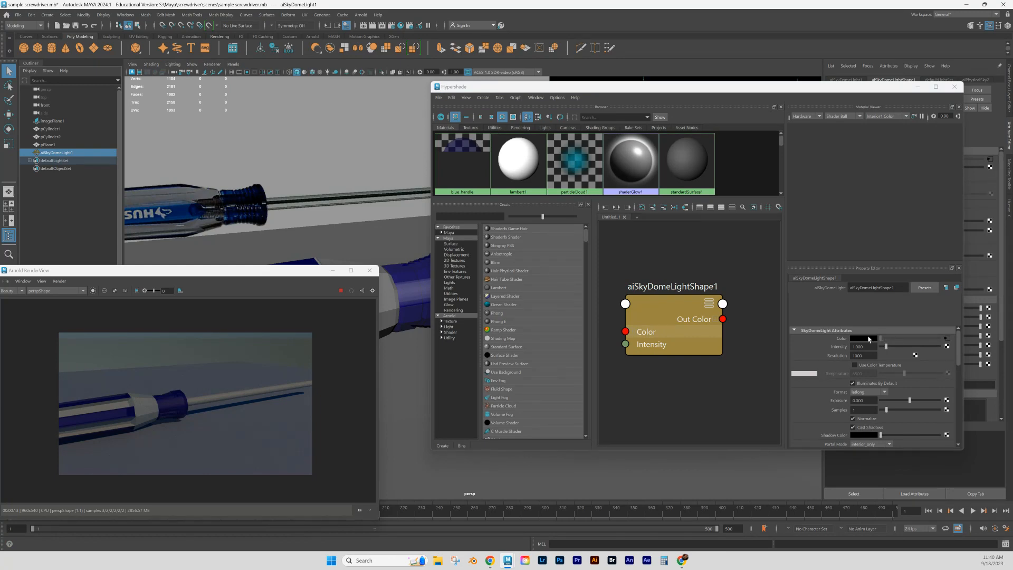
# - Try brightening the sky dome light with an intensity of about 3.363 and an exposure of 1
pyautogui.moveTo(885, 349)
pyautogui.mouseDown()
pyautogui.moveTo(908, 348)
pyautogui.moveTo(895, 349)
pyautogui.mouseUp()
pyautogui.scroll(-3, 881, 369)
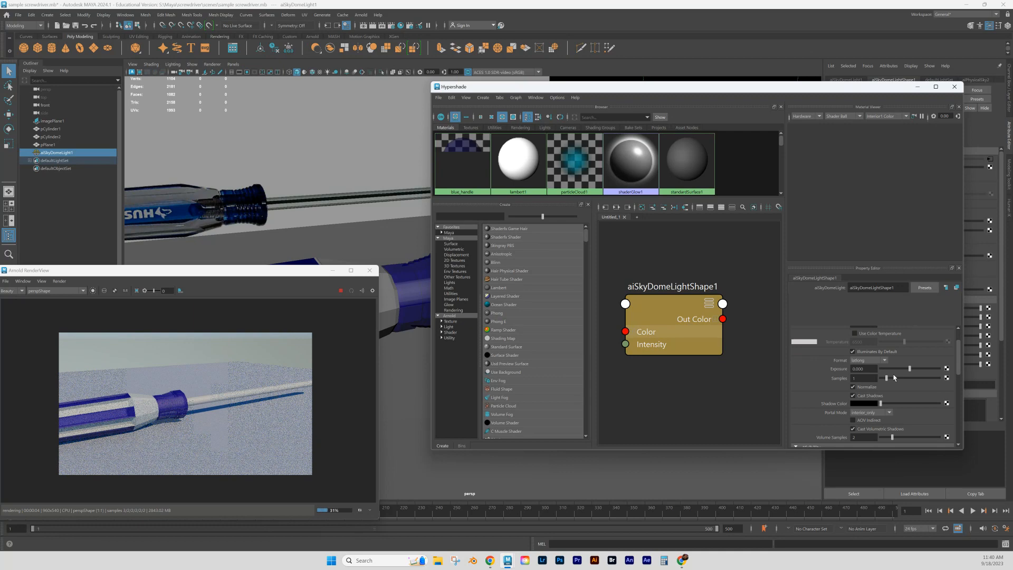
pyautogui.scroll(2, 886, 378)
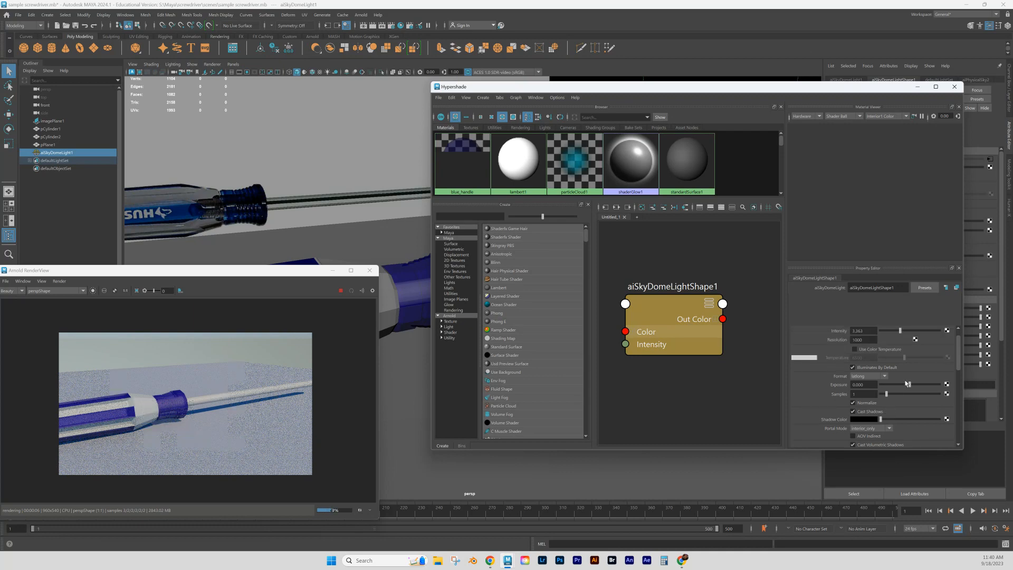
pyautogui.moveTo(910, 384); pyautogui.dragTo(857, 375)
pyautogui.write('1')
pyautogui.press('Return')
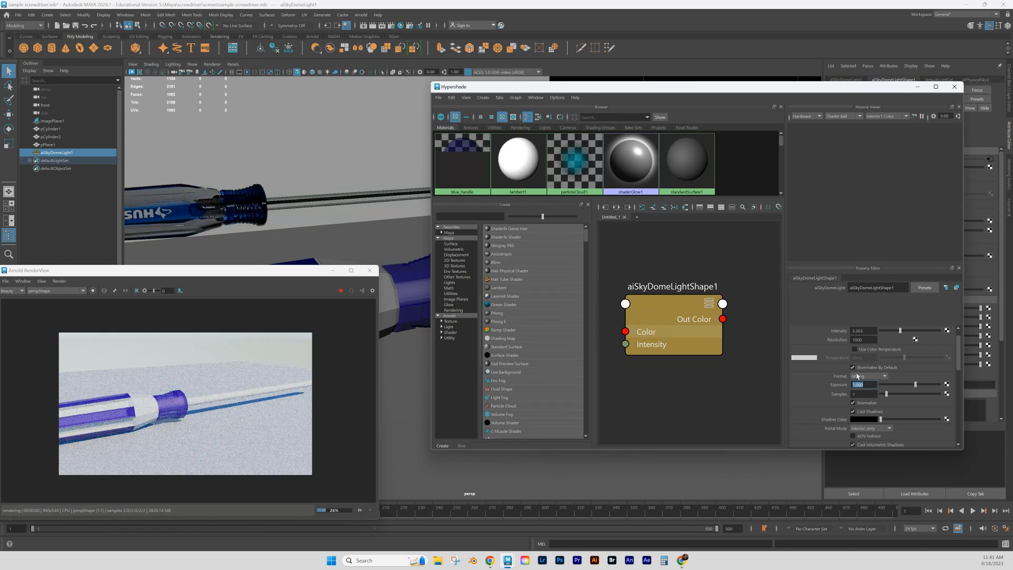
# - Set the sky dome light's intensity to about 1.345 and its exposure to about -0.023
pyautogui.click(912, 385)
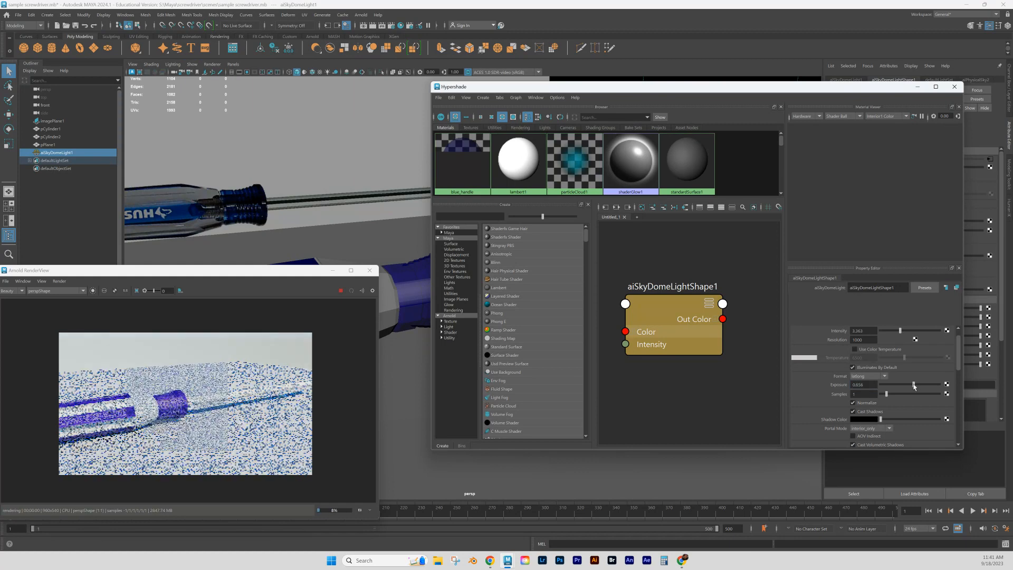
pyautogui.moveTo(913, 385); pyautogui.dragTo(911, 386)
pyautogui.scroll(1, 911, 385)
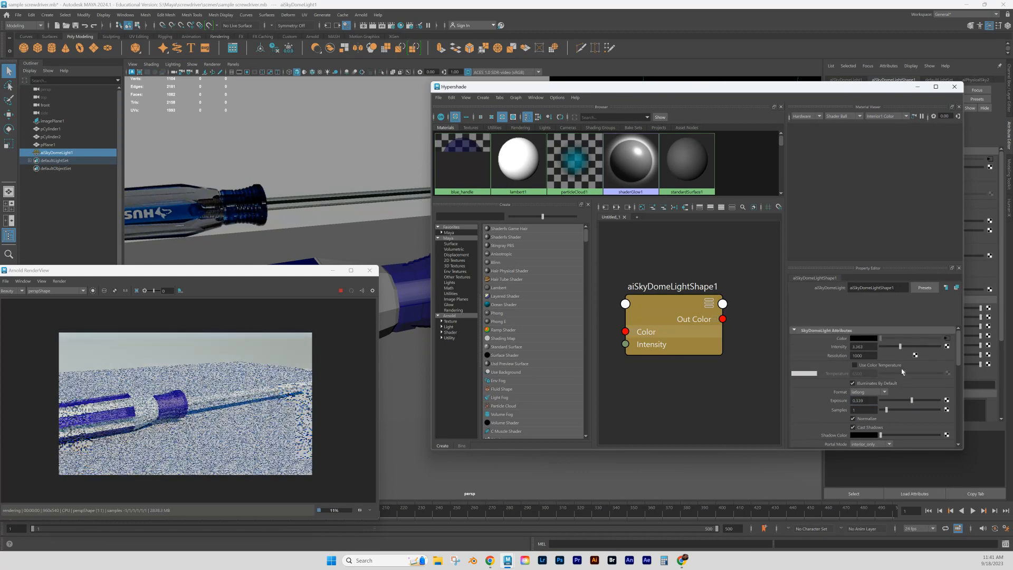
pyautogui.moveTo(899, 348); pyautogui.dragTo(889, 349)
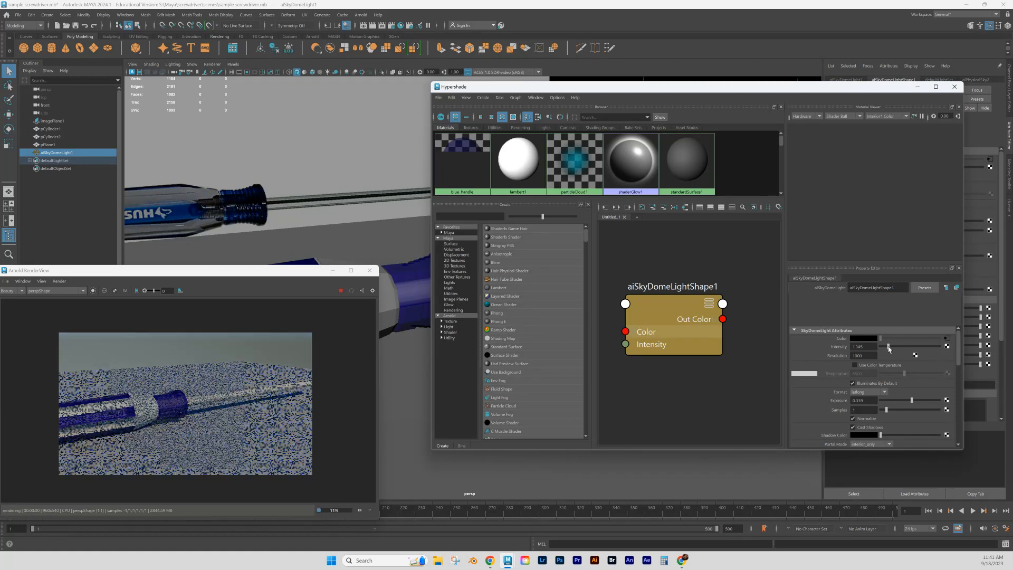
pyautogui.moveTo(910, 402); pyautogui.dragTo(909, 402)
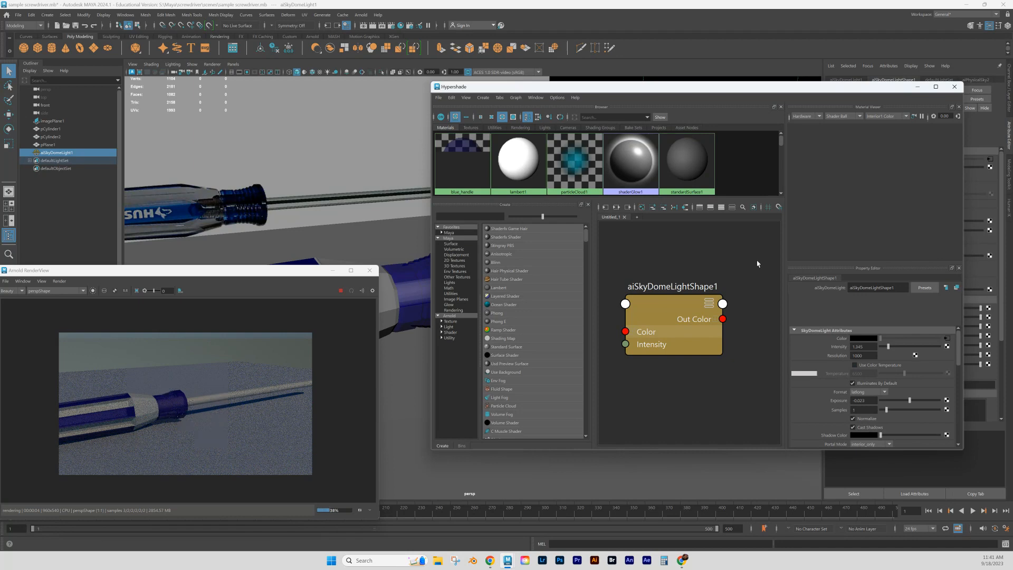
# - Darken the base color of the blue_handle material to a deeper navy while viewing the collar close up
pyautogui.click(462, 156)
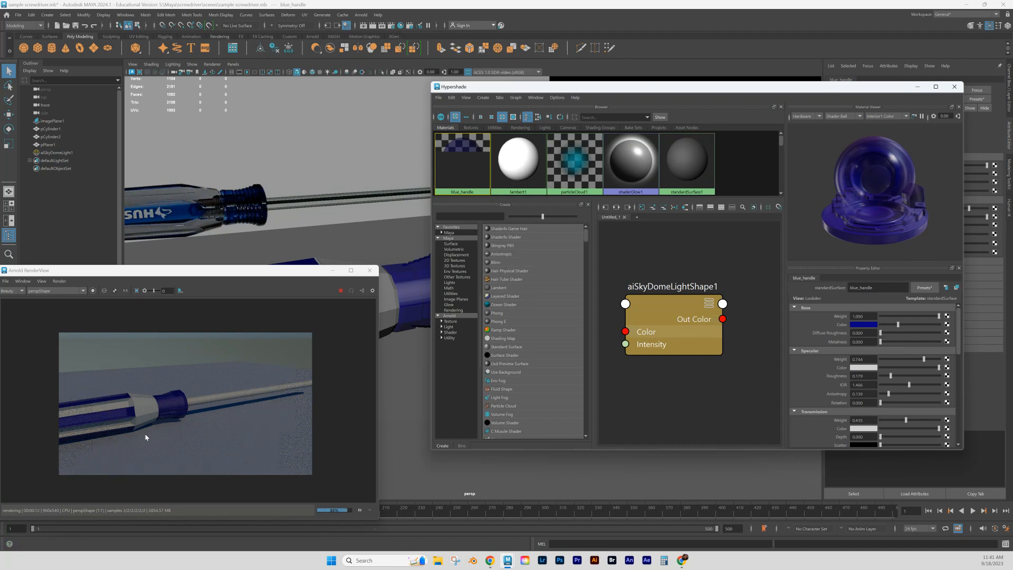
pyautogui.keyDown('alt'); pyautogui.moveTo(382, 364); pyautogui.dragTo(391, 363); pyautogui.keyUp('alt')
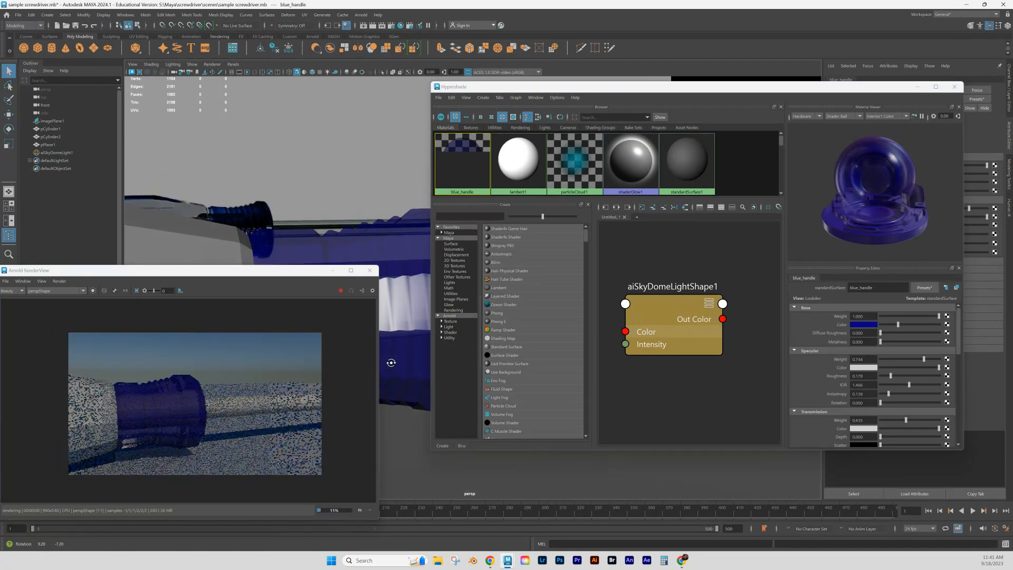
pyautogui.keyDown('alt'); pyautogui.moveTo(388, 362); pyautogui.dragTo(408, 361, button='middle'); pyautogui.keyUp('alt')
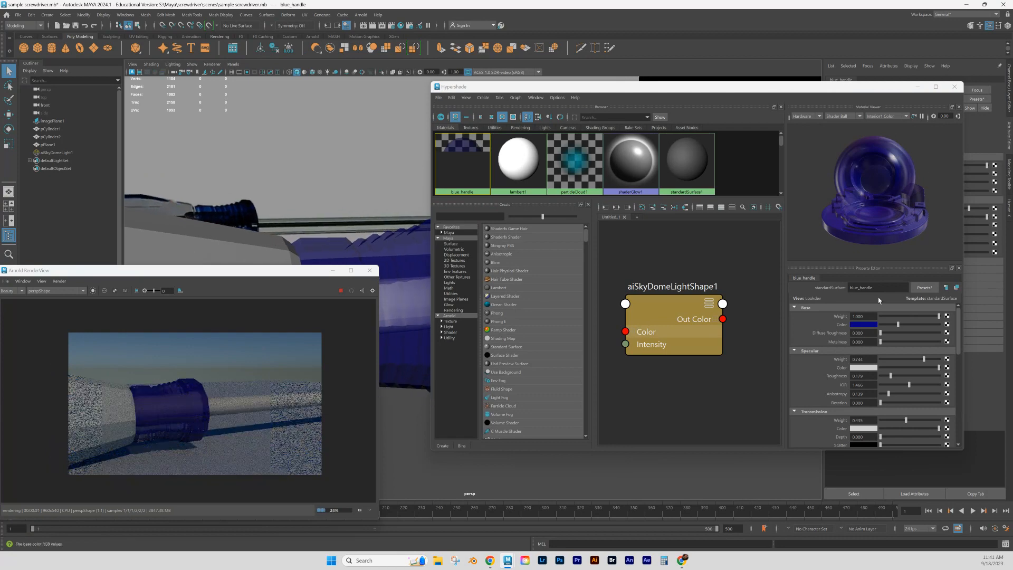
pyautogui.click(867, 325)
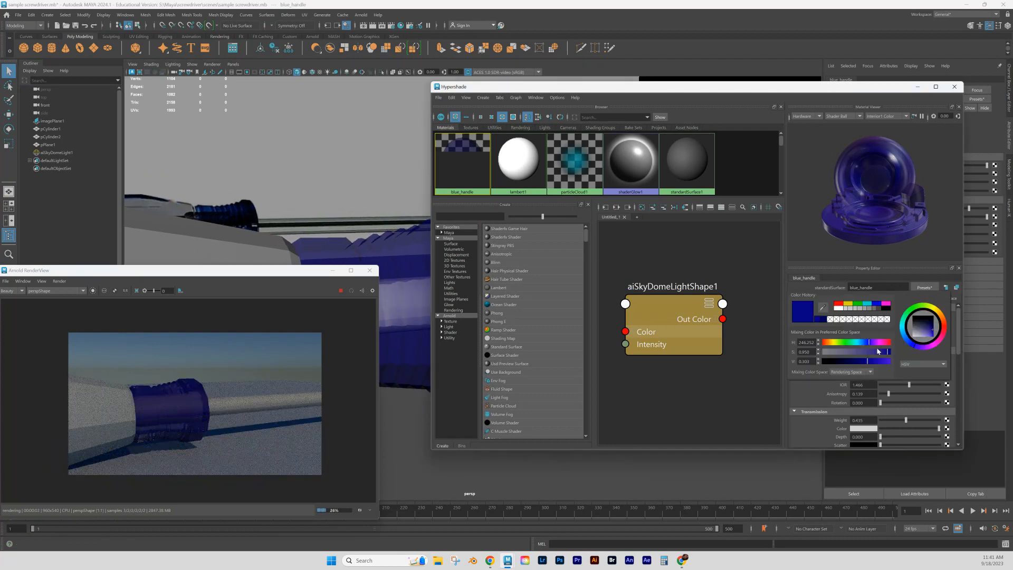
pyautogui.click(932, 330)
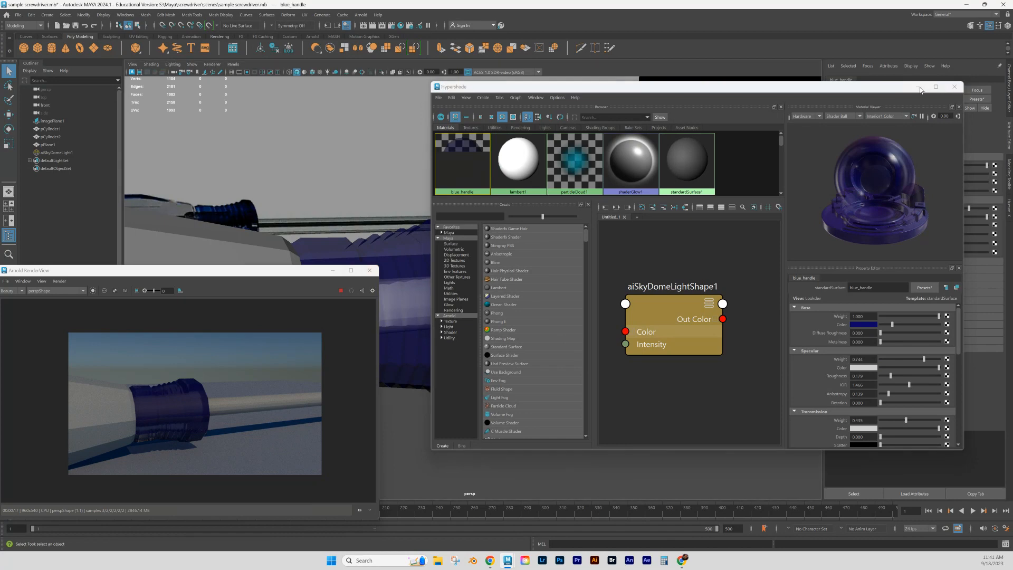
# - Close the Hypershade, minimize the Arnold RenderView and look over the whole screwdriver in the perspective view
pyautogui.click(954, 87)
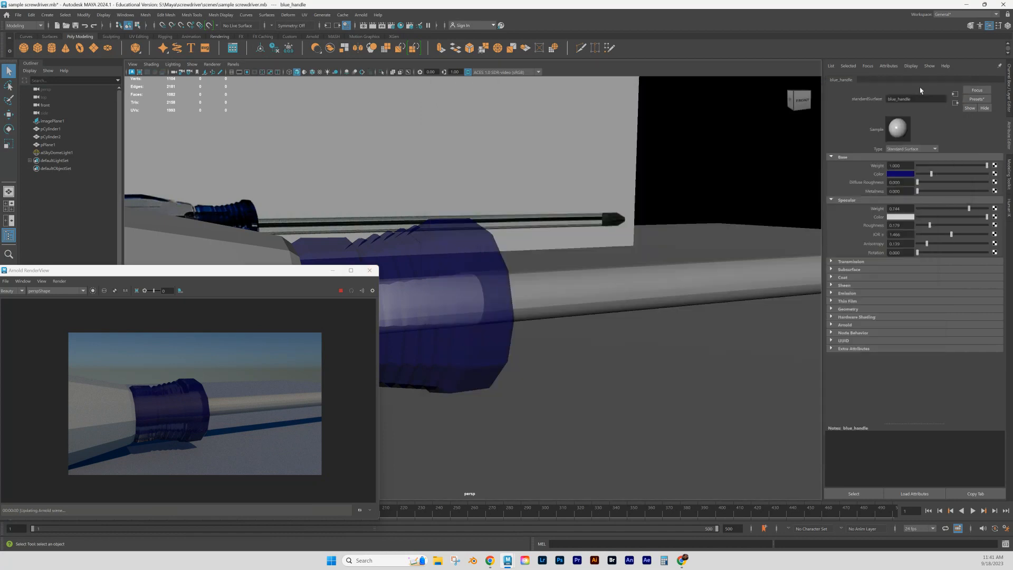
pyautogui.click(333, 271)
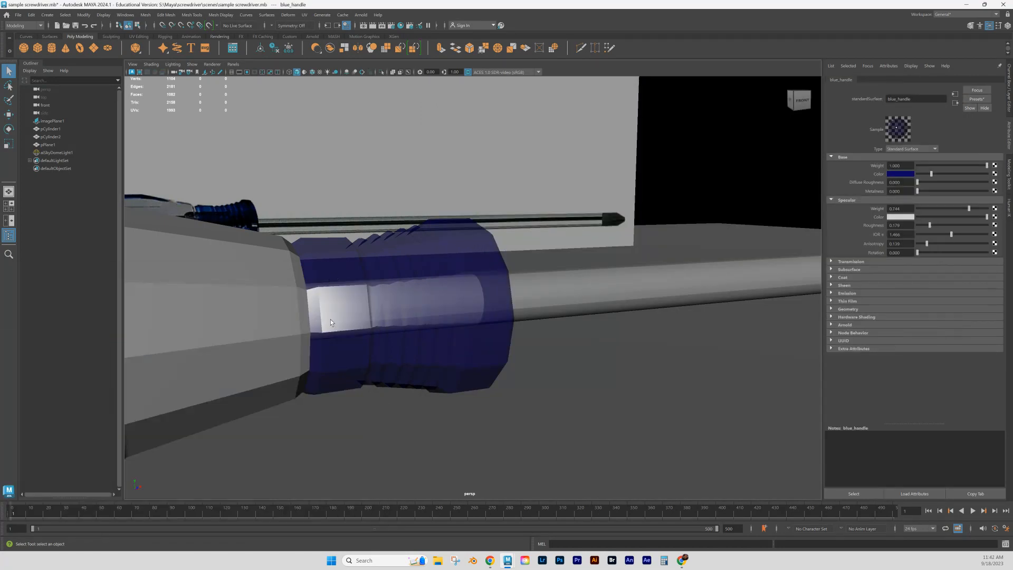
pyautogui.scroll(-7, 332, 319)
pyautogui.keyDown('alt'); pyautogui.moveTo(368, 351); pyautogui.dragTo(455, 343, button='middle'); pyautogui.keyUp('alt')
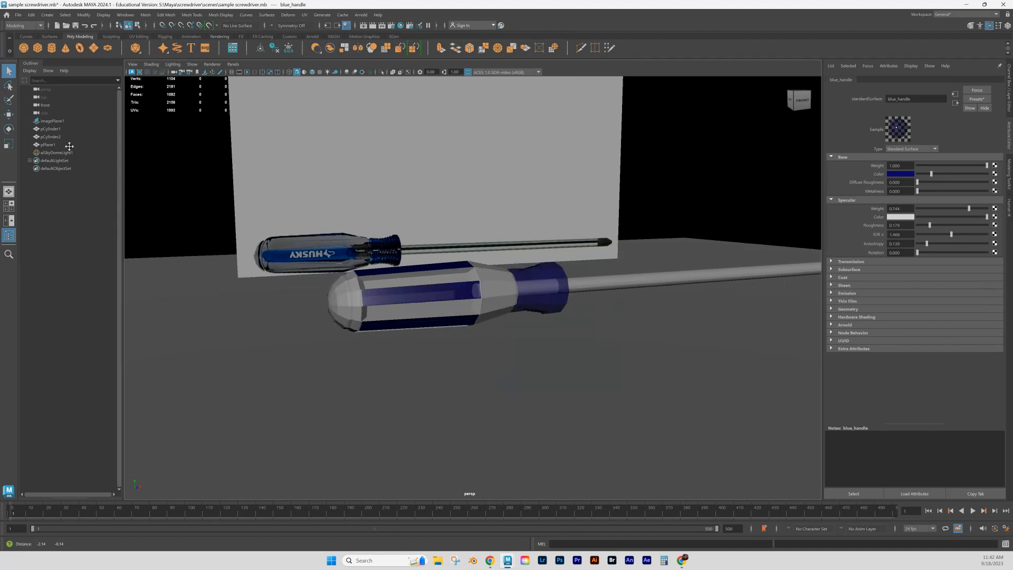
pyautogui.keyDown('alt'); pyautogui.moveTo(411, 163); pyautogui.dragTo(308, 238); pyautogui.keyUp('alt')
pyautogui.keyDown('alt'); pyautogui.moveTo(439, 293); pyautogui.dragTo(533, 317); pyautogui.keyUp('alt')
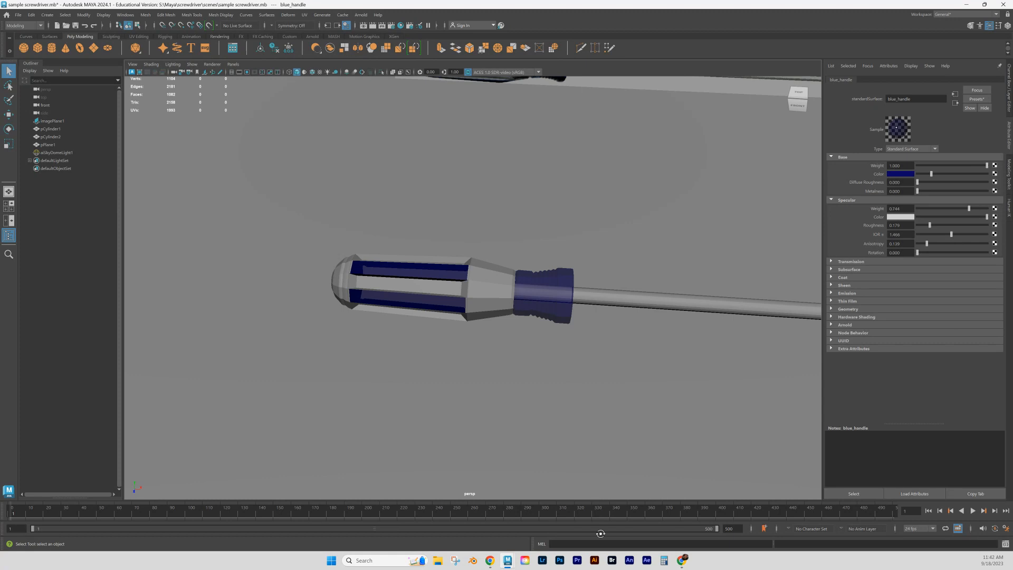
pyautogui.moveTo(507, 560)
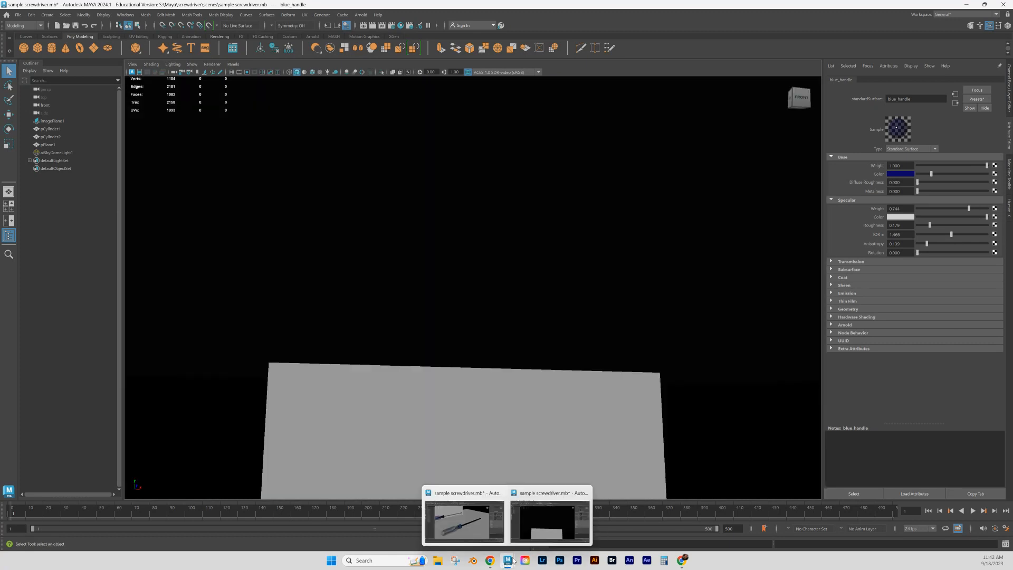
pyautogui.click(548, 520)
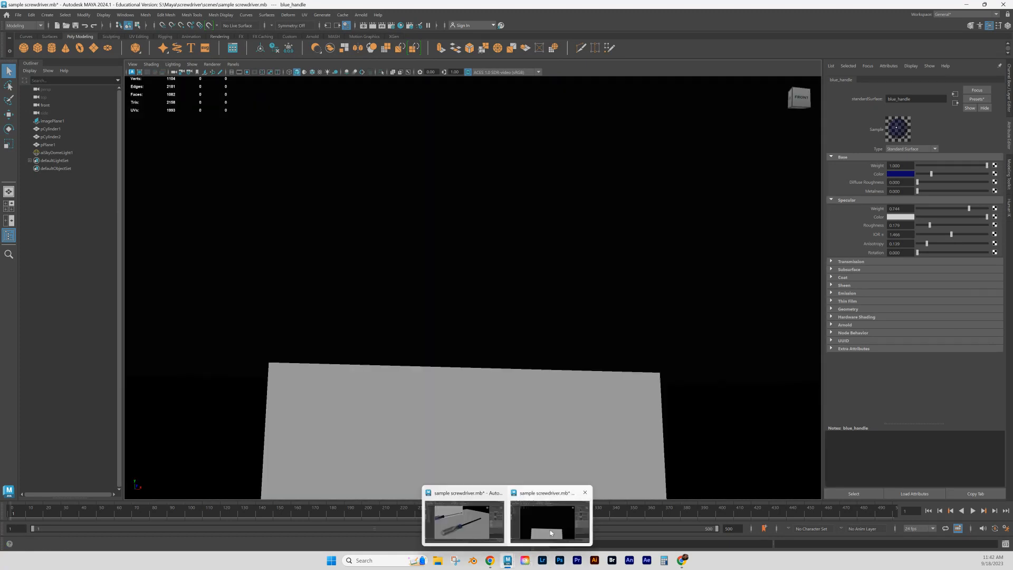
# - Return to the main scene window and switch the screwdriver handle mesh to face selection
pyautogui.click(548, 528)
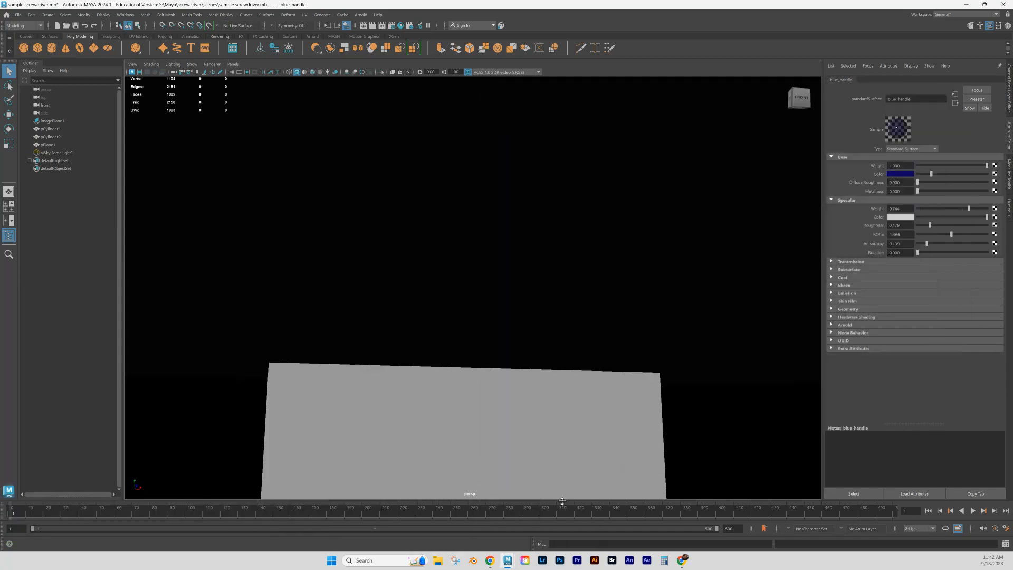
pyautogui.scroll(-4, 528, 369)
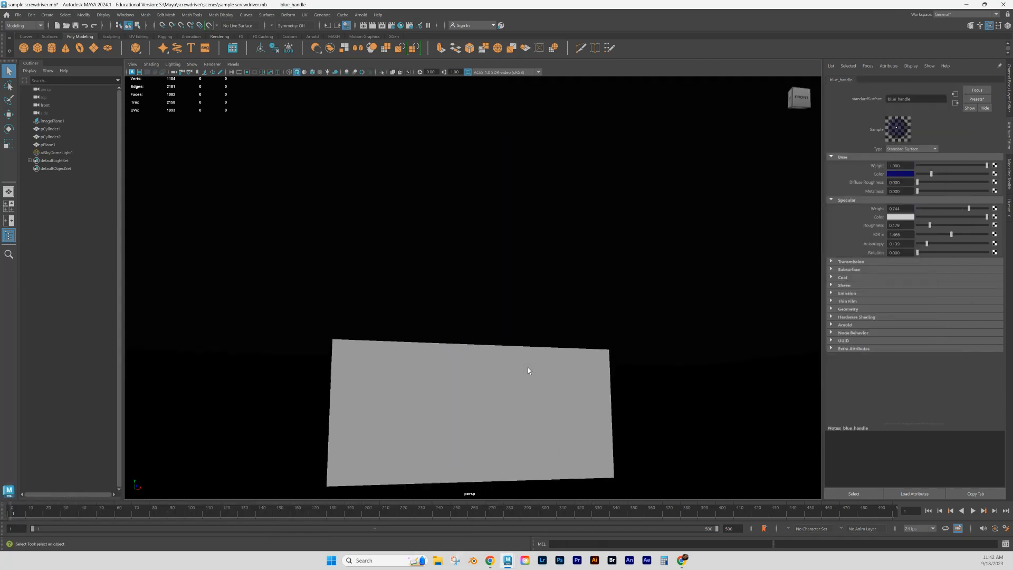
pyautogui.keyDown('alt'); pyautogui.moveTo(526, 351); pyautogui.dragTo(516, 359); pyautogui.keyUp('alt')
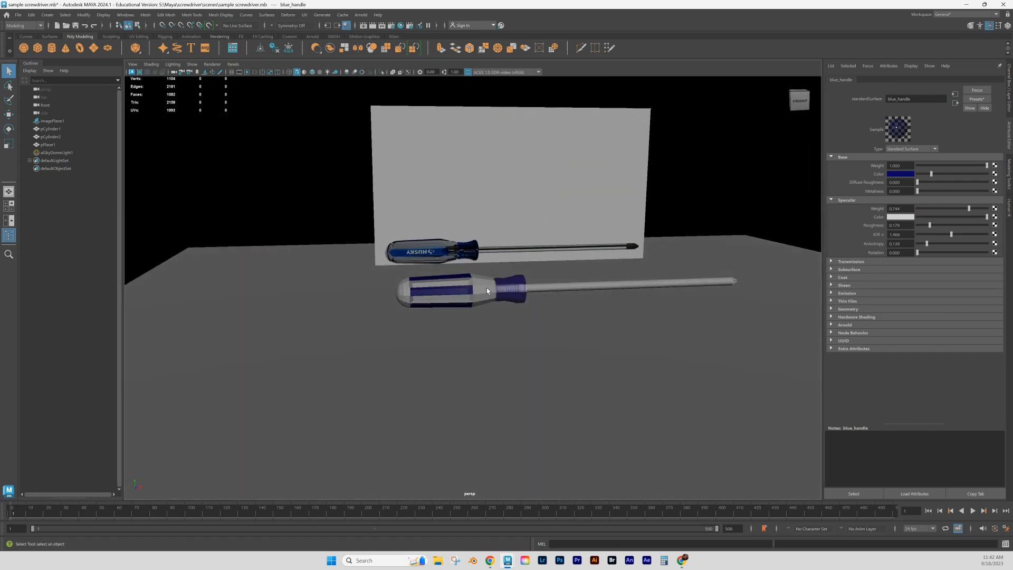
pyautogui.scroll(2, 507, 323)
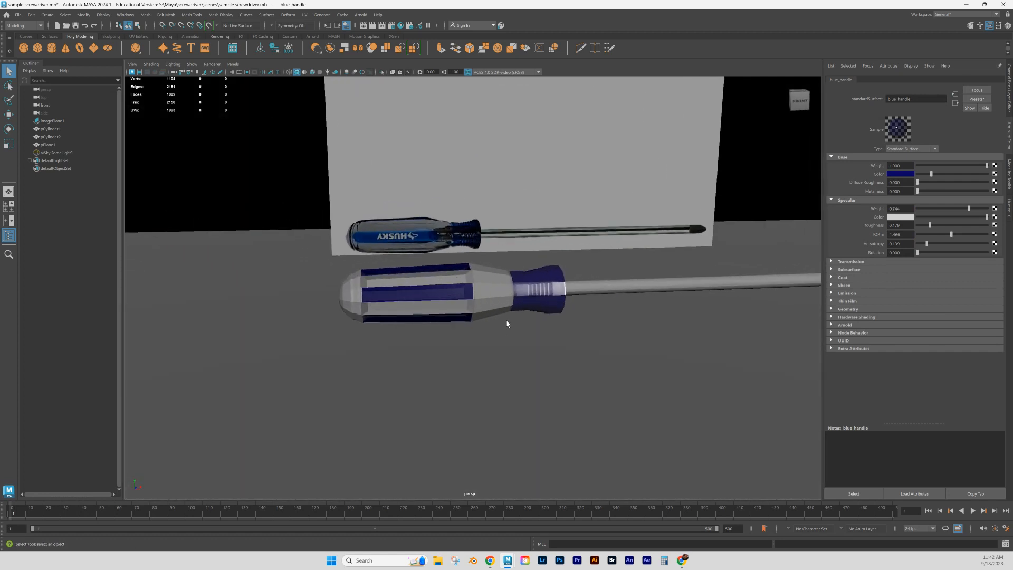
pyautogui.click(481, 288)
pyautogui.keyDown('alt'); pyautogui.moveTo(515, 321); pyautogui.dragTo(492, 298); pyautogui.keyUp('alt')
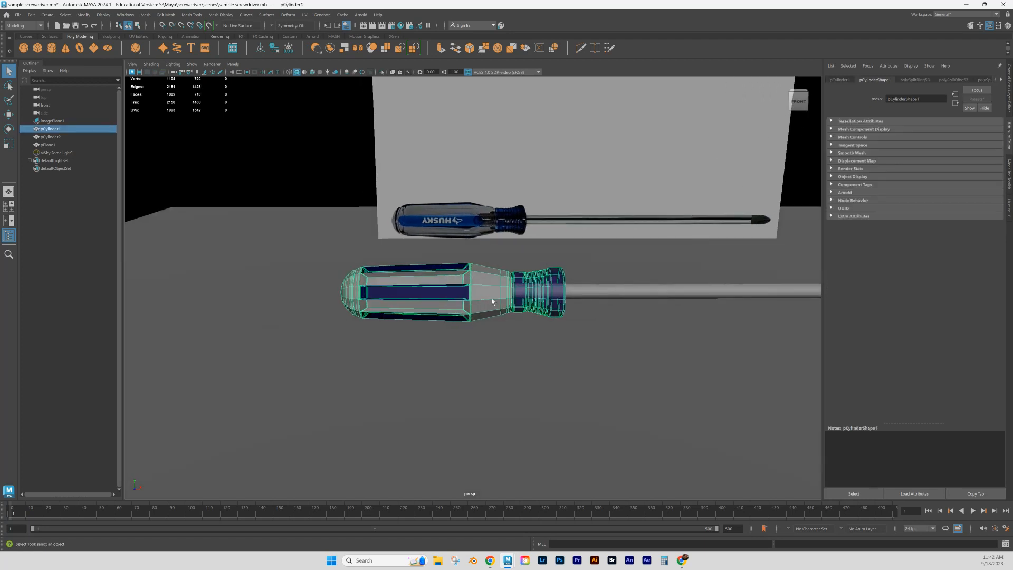
pyautogui.scroll(2, 493, 299)
pyautogui.rightClick(479, 278)
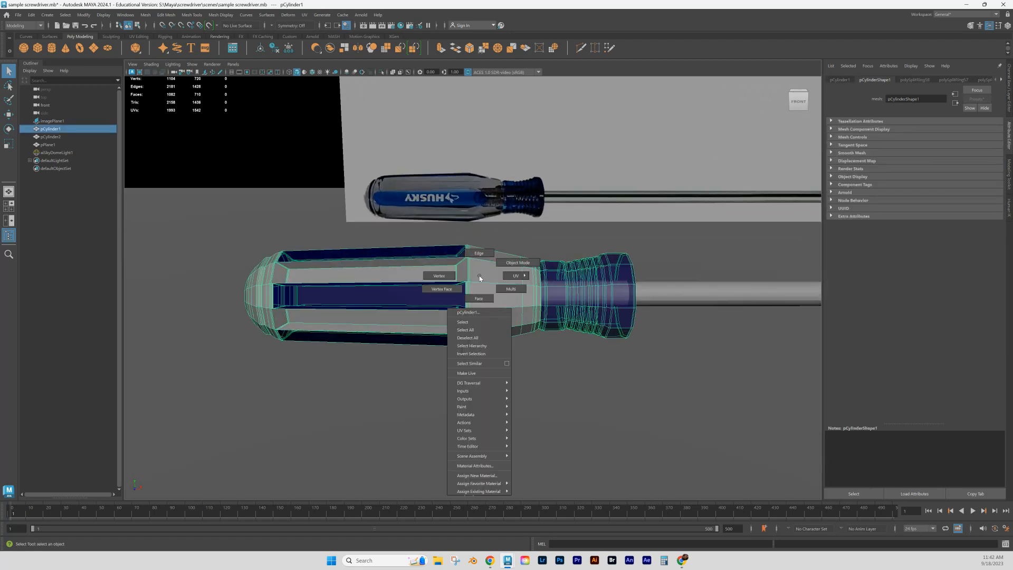
pyautogui.click(478, 299)
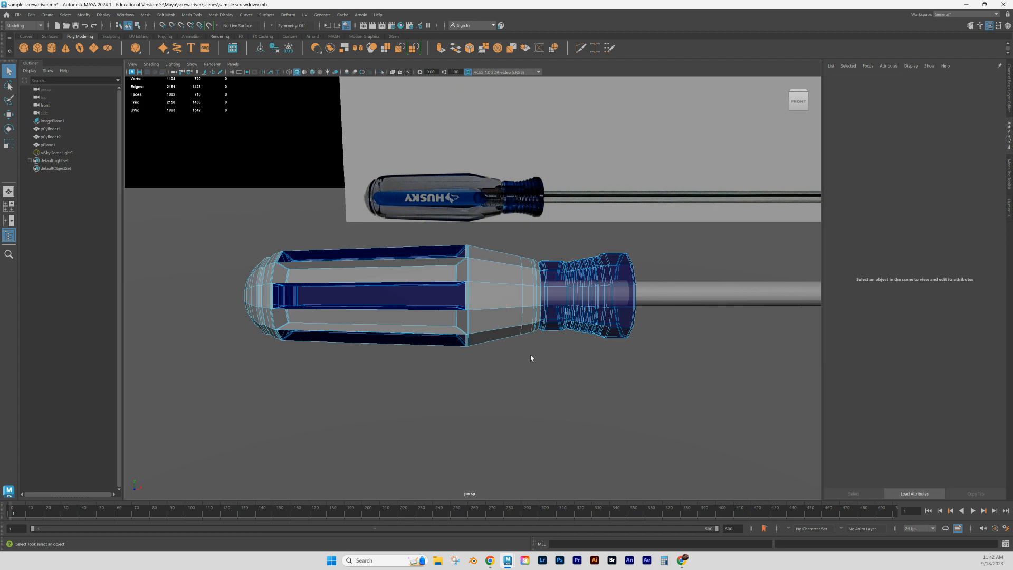
# - Select all faces of the handle, excluding the blue recessed panels visible from the front
pyautogui.scroll(-3, 531, 355)
pyautogui.scroll(3, 545, 348)
pyautogui.keyDown('alt'); pyautogui.moveTo(544, 348); pyautogui.dragTo(527, 365); pyautogui.keyUp('alt')
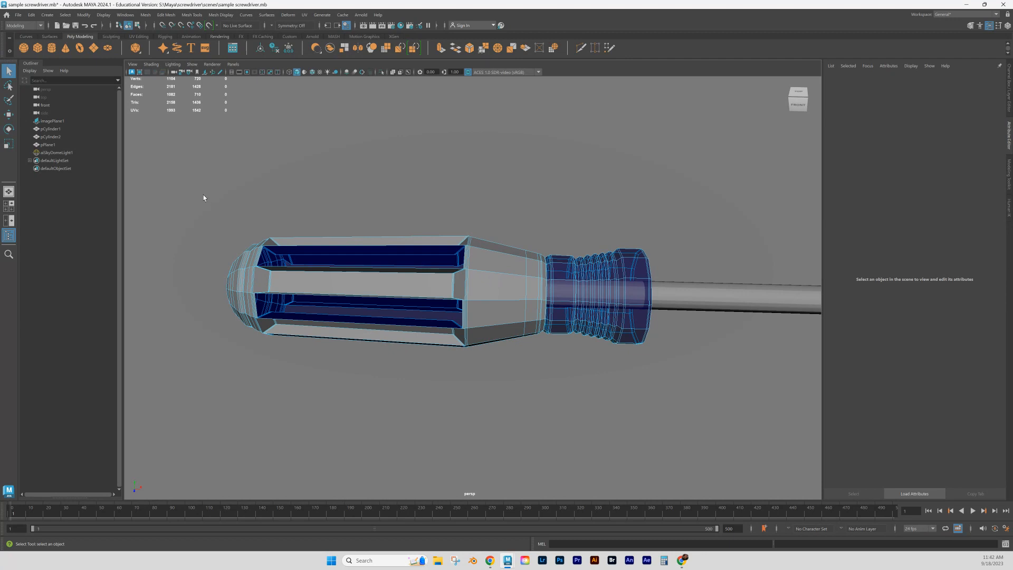
pyautogui.moveTo(214, 186); pyautogui.dragTo(664, 452)
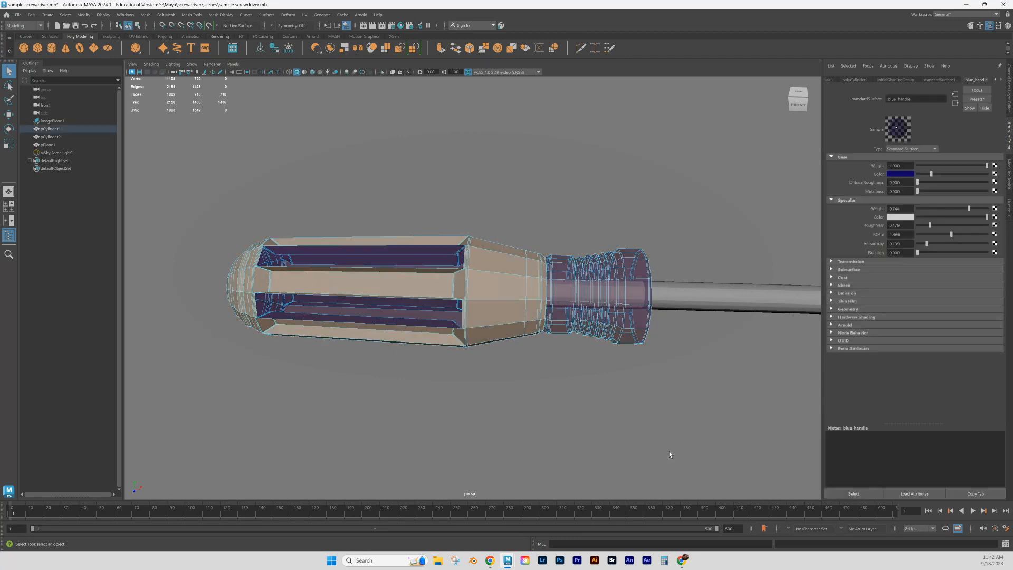
pyautogui.keyDown('ctrl'); pyautogui.click(309, 259); pyautogui.keyUp('ctrl')
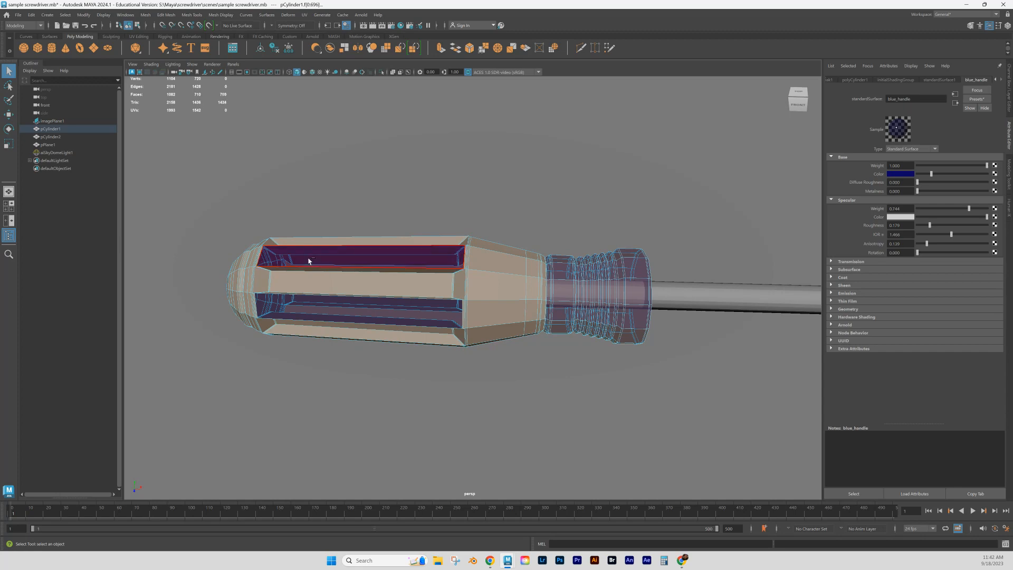
pyautogui.keyDown('ctrl'); pyautogui.click(338, 315); pyautogui.keyUp('ctrl')
pyautogui.keyDown('alt'); pyautogui.moveTo(357, 349); pyautogui.dragTo(357, 319); pyautogui.keyUp('alt')
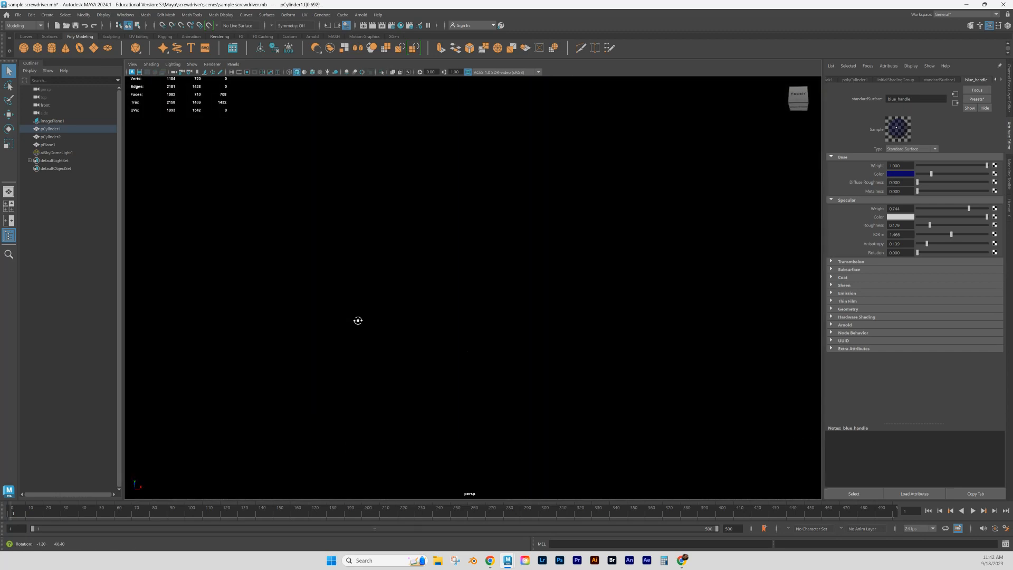
# - Hide the ground plane pPlane1 and the sky dome light aiSkyDomeLight1
pyautogui.click(48, 144)
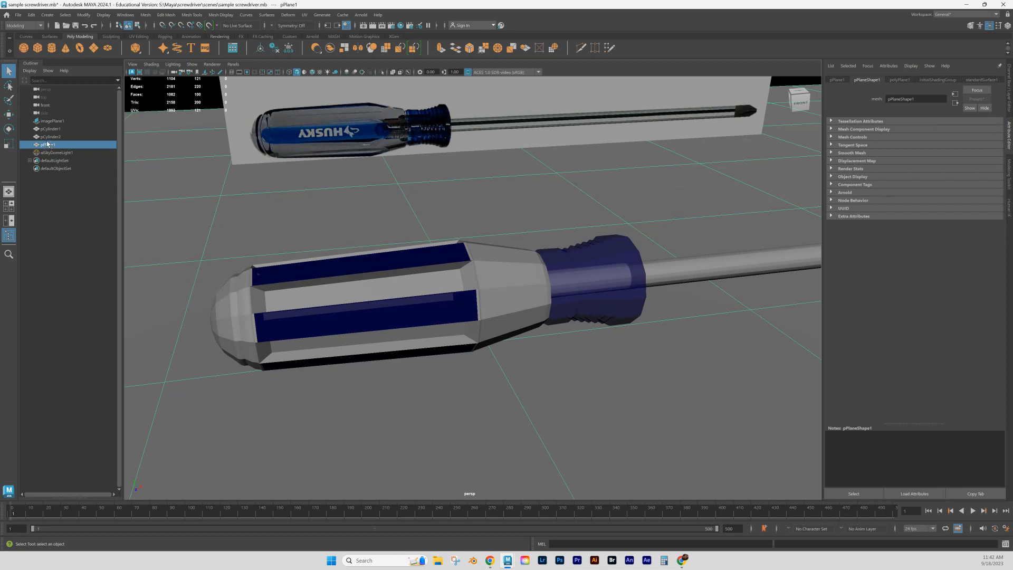
pyautogui.hotkey('ctrl', 'h')
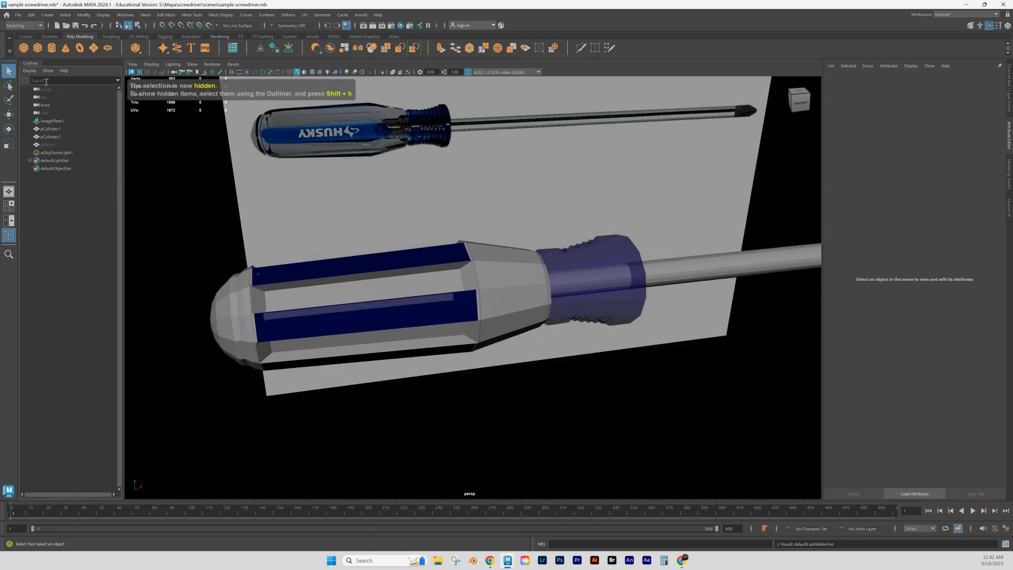
pyautogui.click(46, 153)
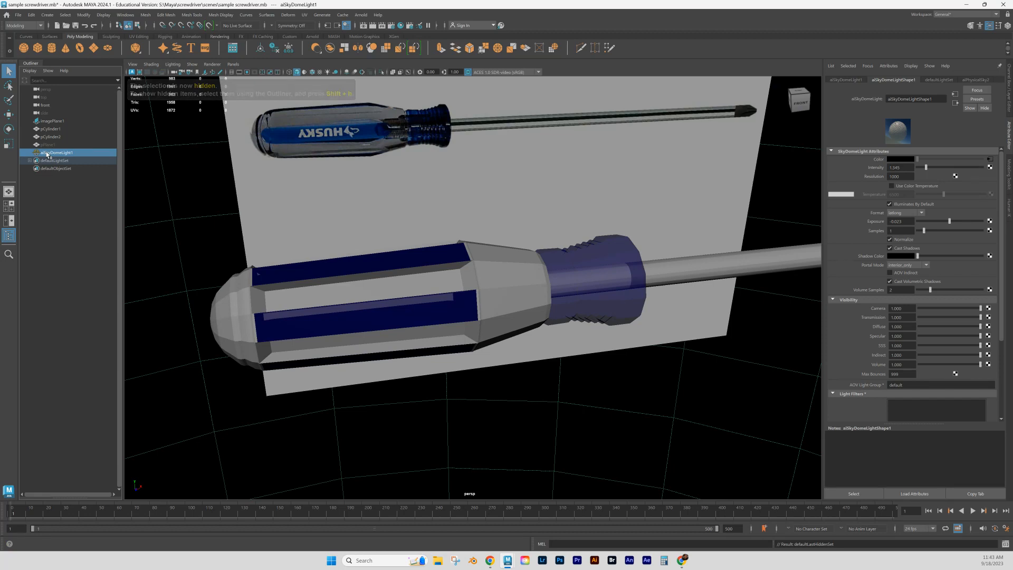
pyautogui.hotkey('ctrl', 'h')
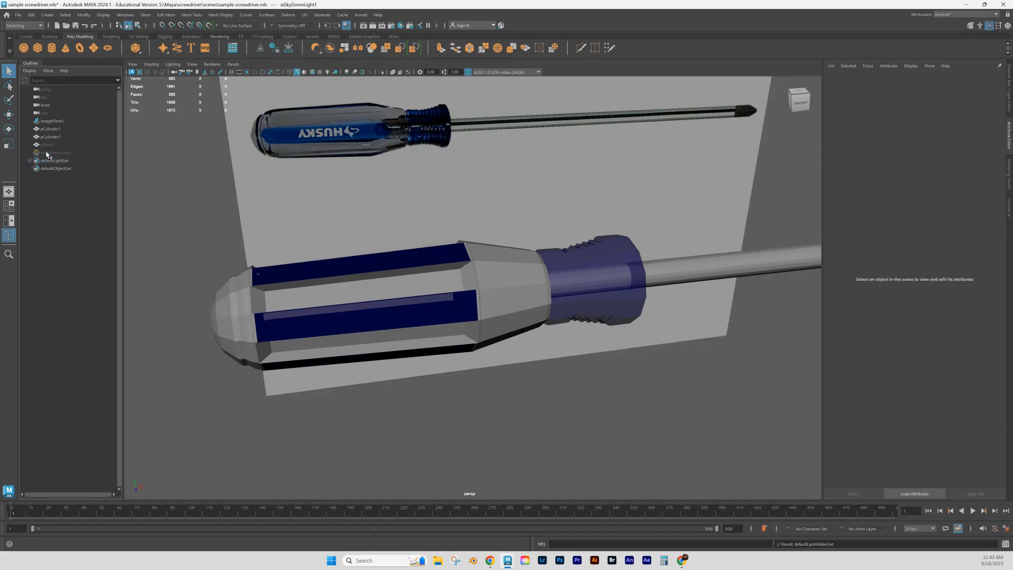
# - Deselect further blue recessed panels around the underside and back of the handle
pyautogui.moveTo(412, 261)
pyautogui.keyDown('alt'); pyautogui.mouseDown()
pyautogui.moveTo(440, 296)
pyautogui.moveTo(423, 271)
pyautogui.mouseUp(); pyautogui.keyUp('alt')
pyautogui.moveTo(422, 271); pyautogui.dragTo(411, 312, button='right')
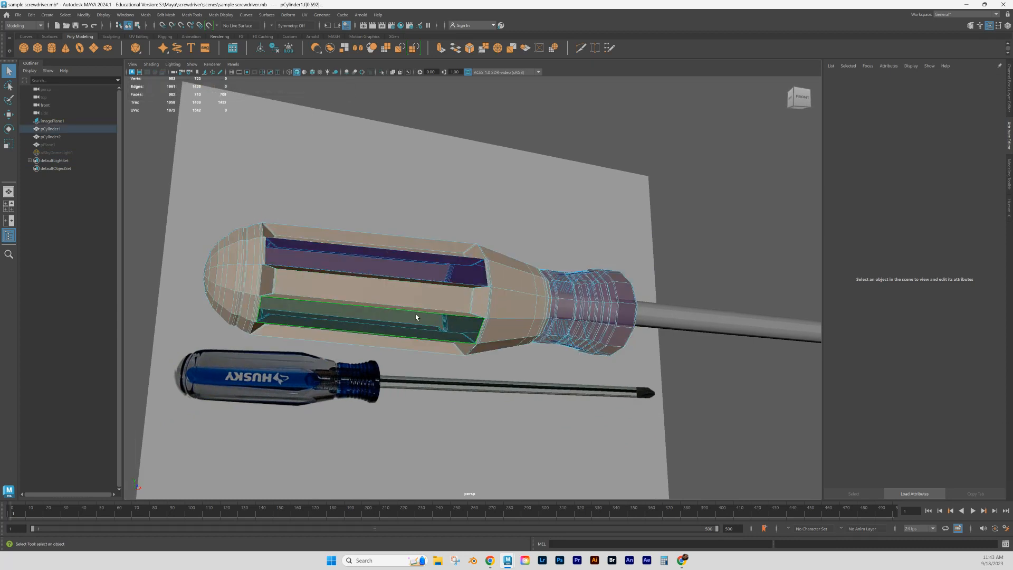
pyautogui.keyDown('alt'); pyautogui.moveTo(416, 317); pyautogui.dragTo(461, 316); pyautogui.keyUp('alt')
pyautogui.keyDown('ctrl'); pyautogui.click(390, 308); pyautogui.keyUp('ctrl')
pyautogui.keyDown('ctrl'); pyautogui.click(461, 300); pyautogui.keyUp('ctrl')
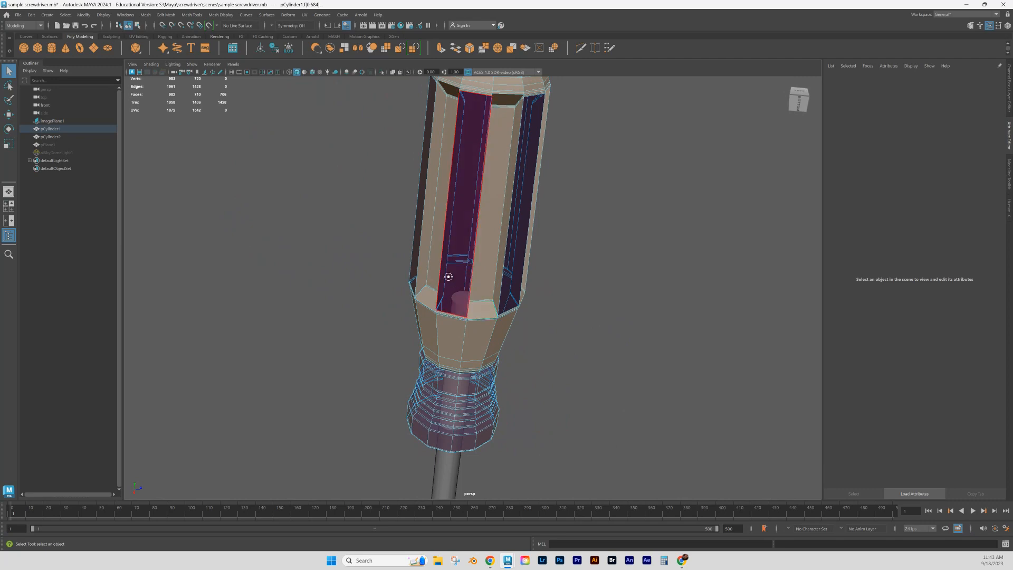
pyautogui.keyDown('alt'); pyautogui.moveTo(445, 275); pyautogui.dragTo(492, 299); pyautogui.keyUp('alt')
pyautogui.keyDown('ctrl'); pyautogui.click(493, 299); pyautogui.keyUp('ctrl')
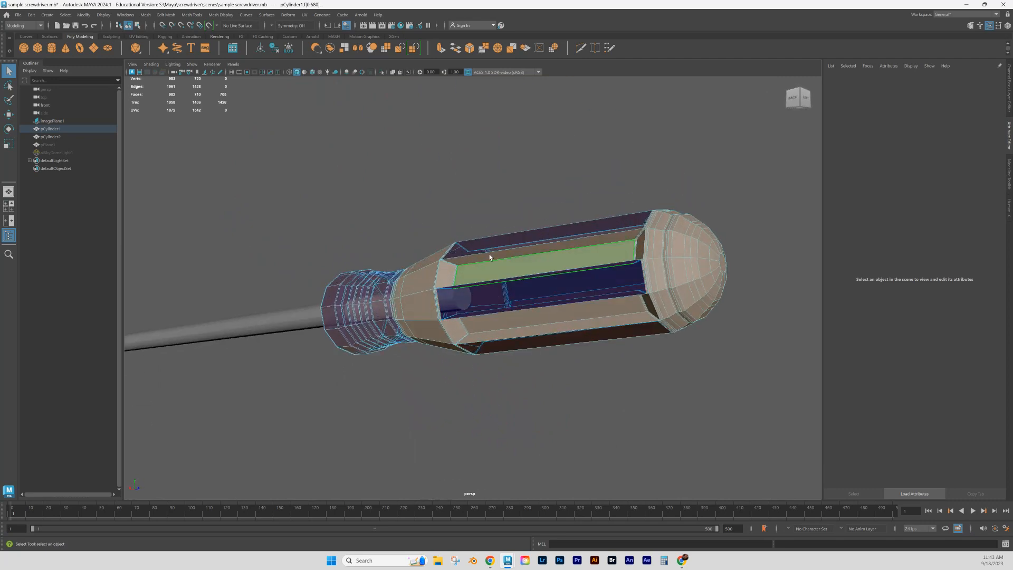
# - Restore the wrongly deselected clear rib face to the selection and deselect the last blue panel
pyautogui.keyDown('ctrl'); pyautogui.click(489, 257); pyautogui.keyUp('ctrl')
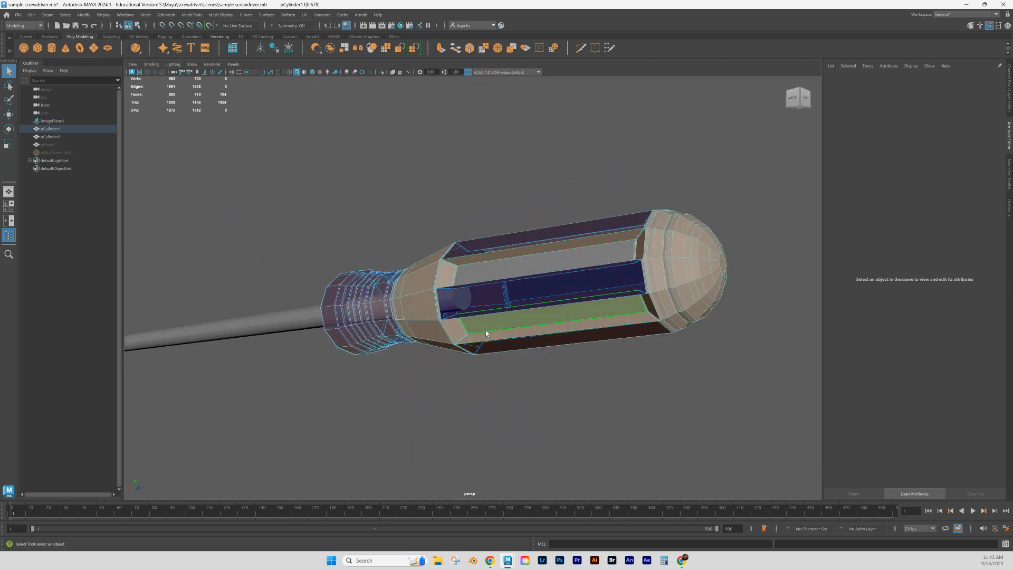
pyautogui.keyDown('alt'); pyautogui.moveTo(486, 335); pyautogui.dragTo(492, 334); pyautogui.keyUp('alt')
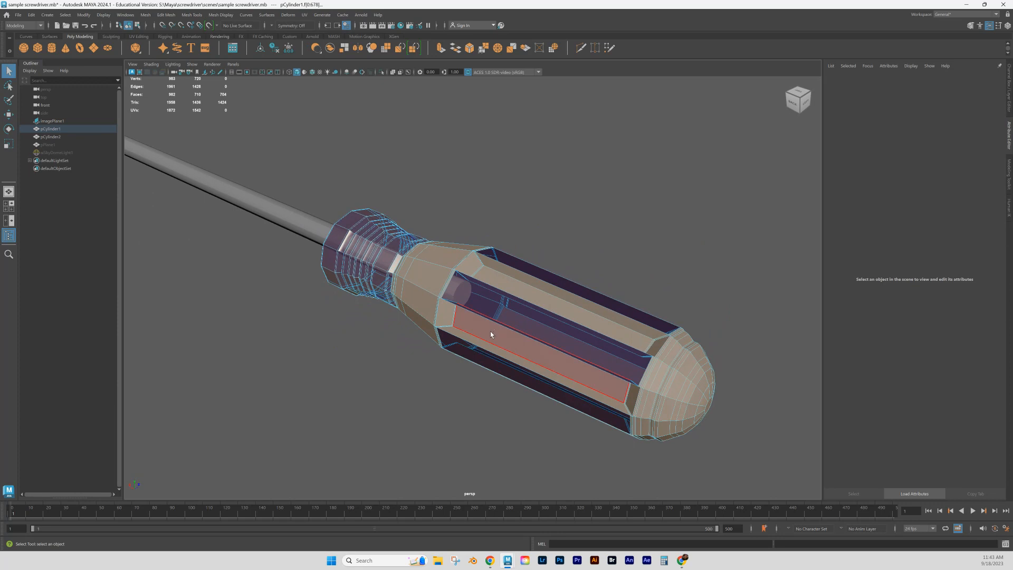
pyautogui.click(490, 333)
pyautogui.hotkey('ctrl', 'z')
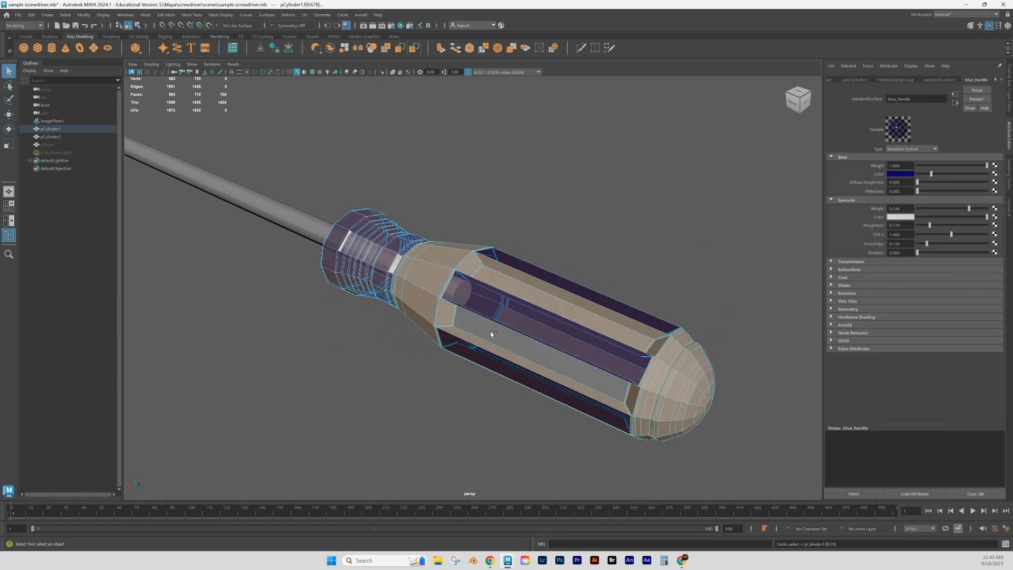
pyautogui.keyDown('shift'); pyautogui.click(490, 331); pyautogui.keyUp('shift')
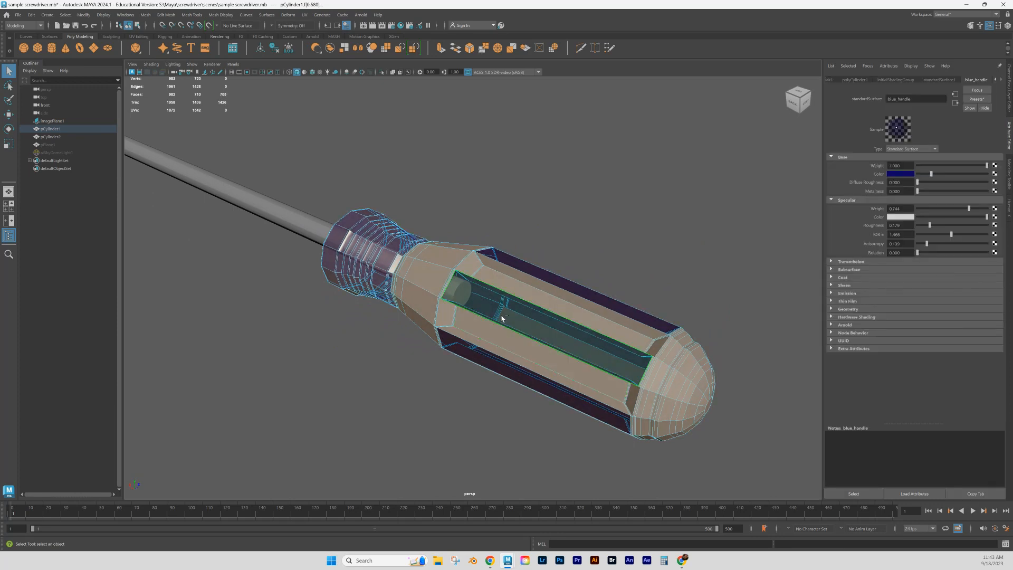
pyautogui.moveTo(512, 328)
pyautogui.keyDown('alt'); pyautogui.mouseDown()
pyautogui.moveTo(464, 324)
pyautogui.moveTo(533, 327)
pyautogui.moveTo(524, 326)
pyautogui.mouseUp(); pyautogui.keyUp('alt')
# - Remove all faces of the ribbed blue collar from the selection in the front view
pyautogui.press('space')
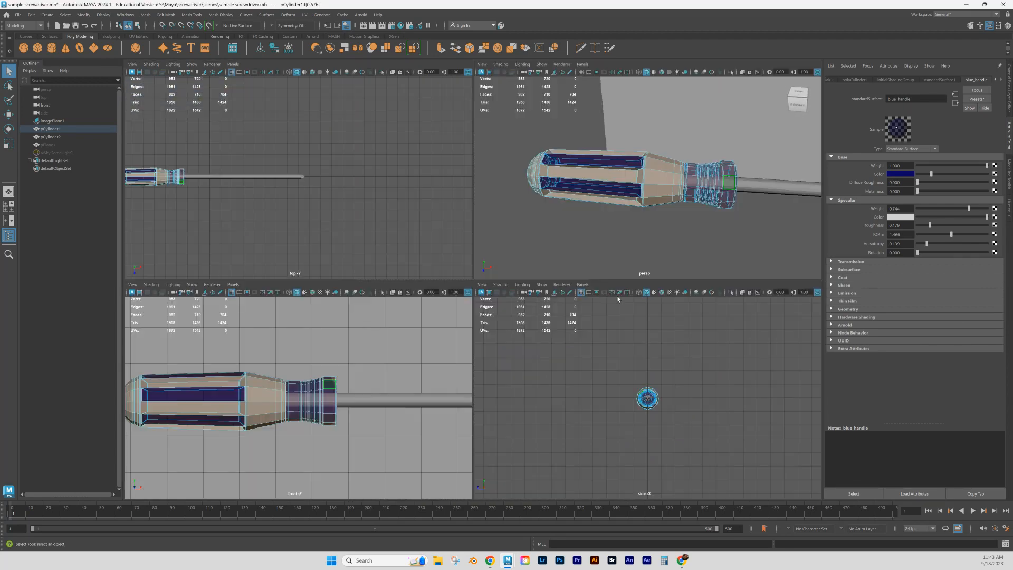
pyautogui.press('space')
pyautogui.scroll(5, 520, 316)
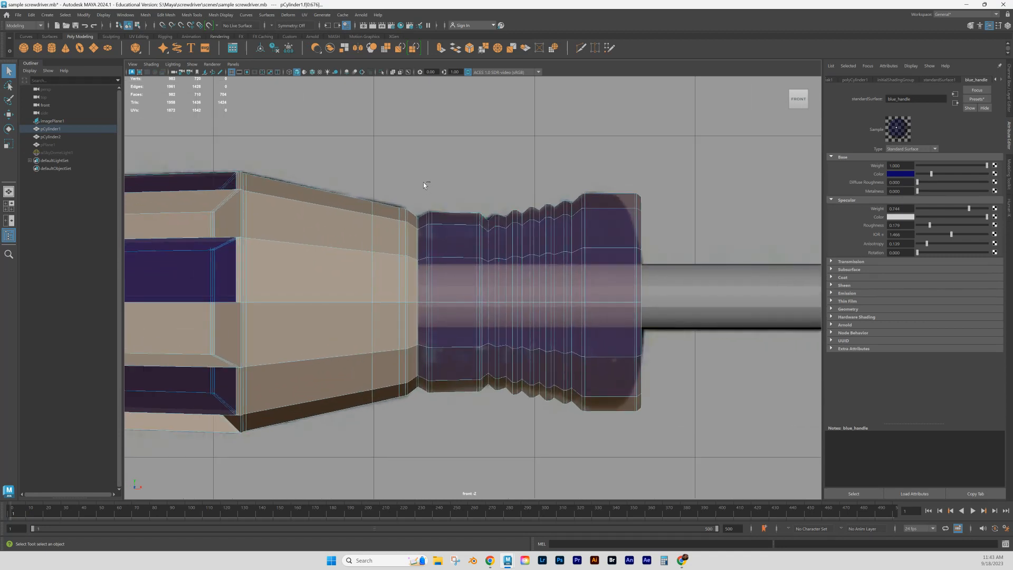
pyautogui.moveTo(424, 181); pyautogui.dragTo(677, 501)
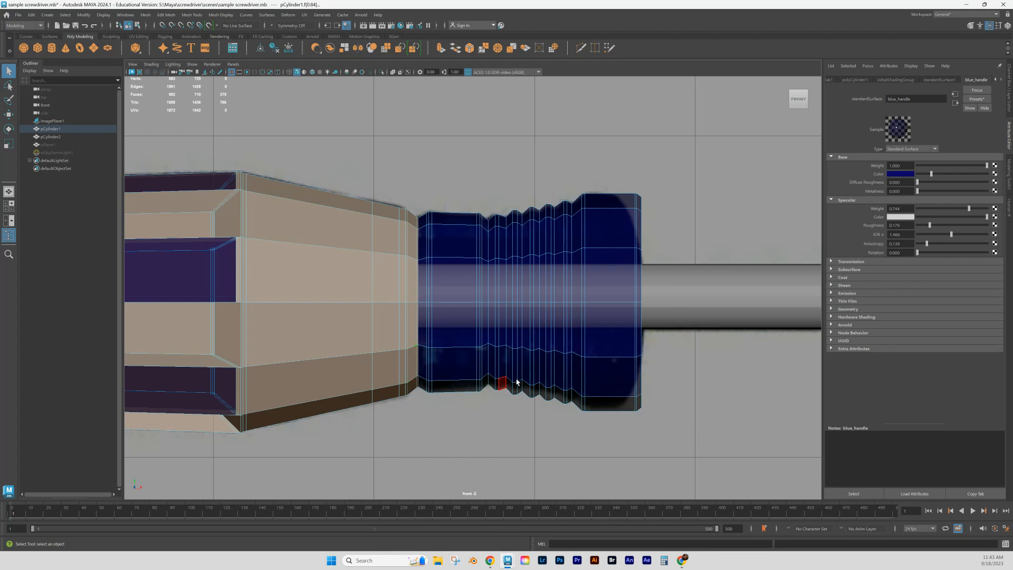
# - Assign a new Standard Surface material to the selected clear faces of the handle
pyautogui.scroll(-8, 520, 379)
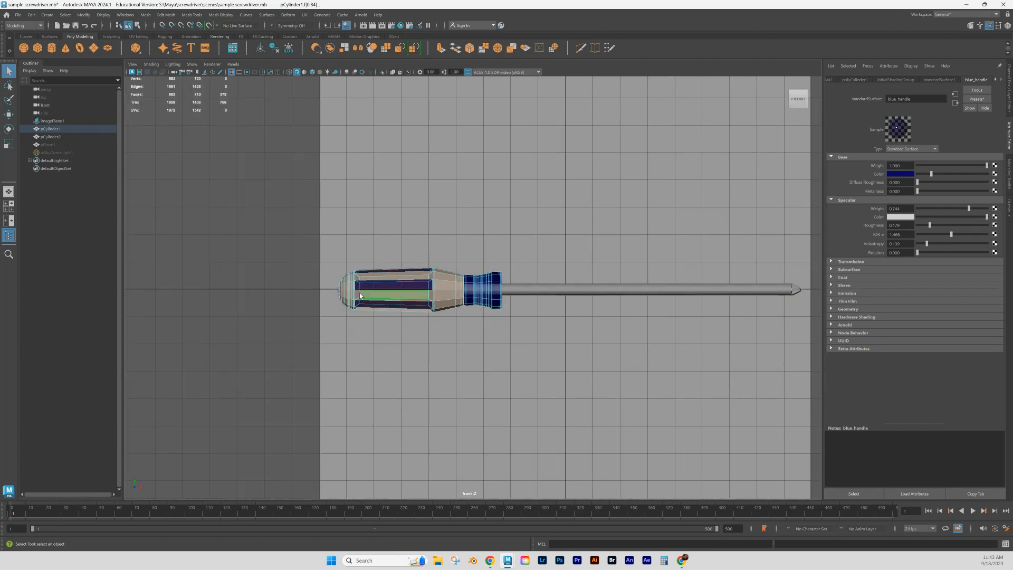
pyautogui.scroll(3, 414, 319)
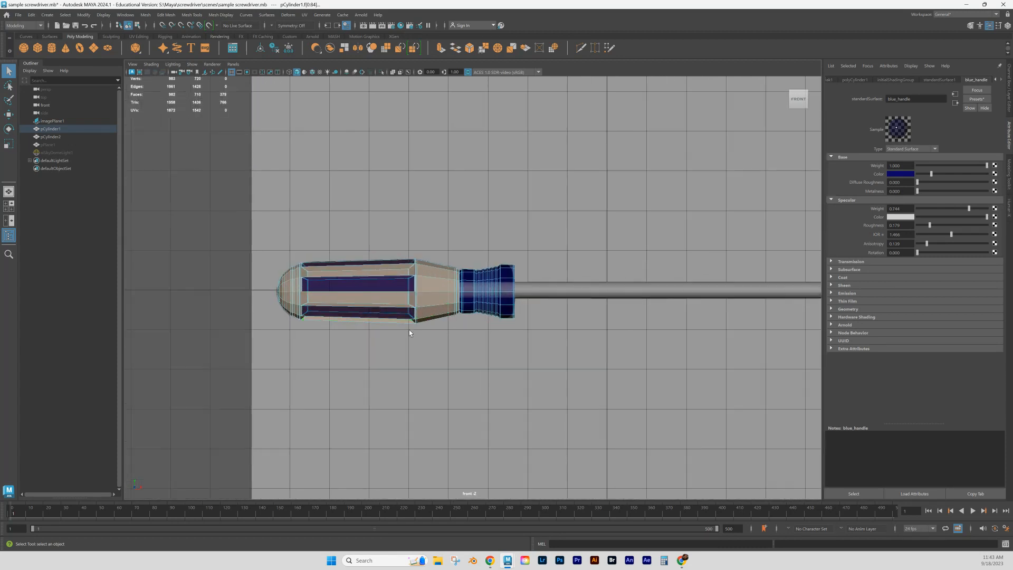
pyautogui.keyDown('alt'); pyautogui.moveTo(409, 332); pyautogui.dragTo(405, 336); pyautogui.keyUp('alt')
pyautogui.press('space')
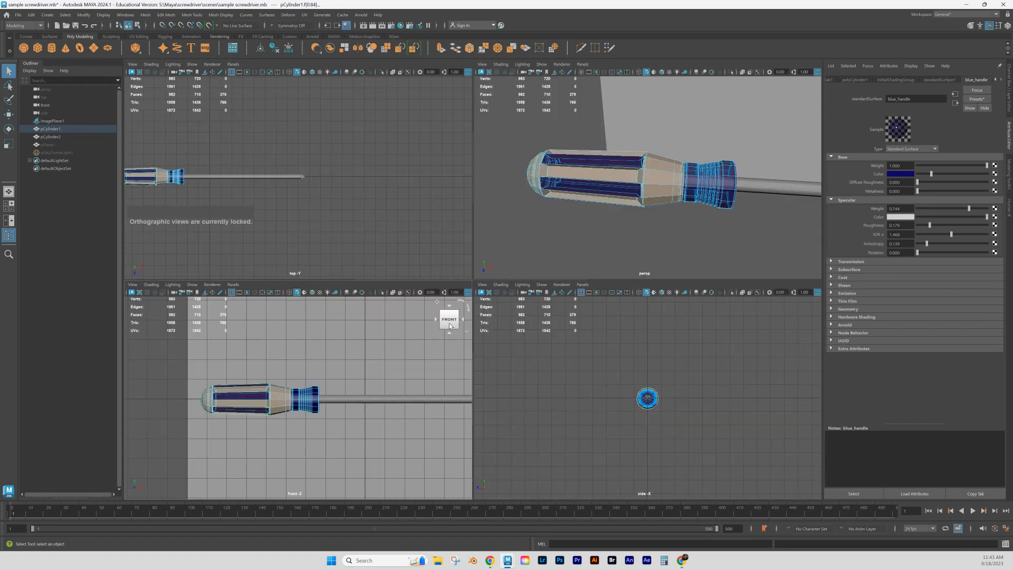
pyautogui.scroll(-6, 633, 204)
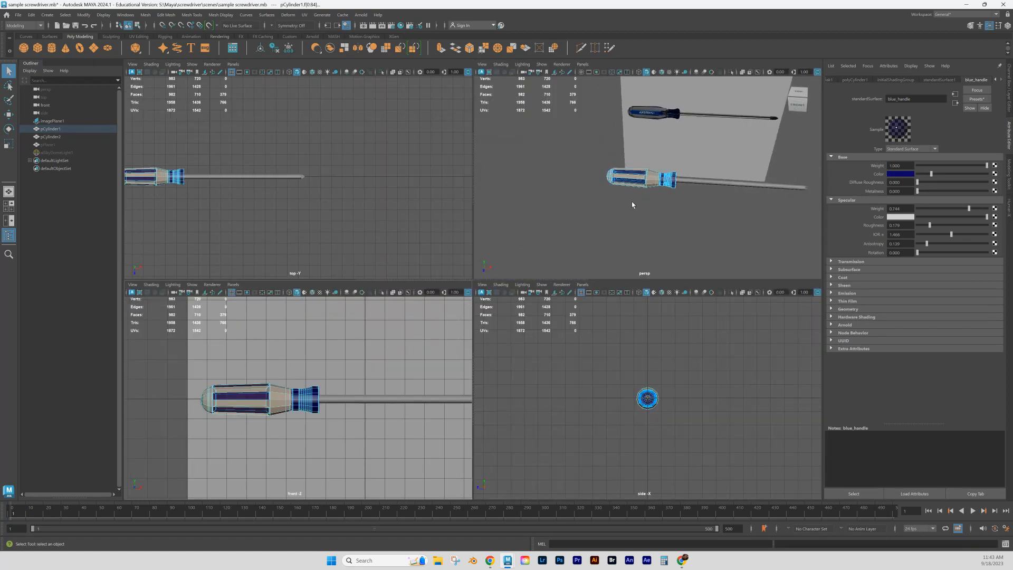
pyautogui.scroll(4, 631, 200)
pyautogui.rightClick(657, 178)
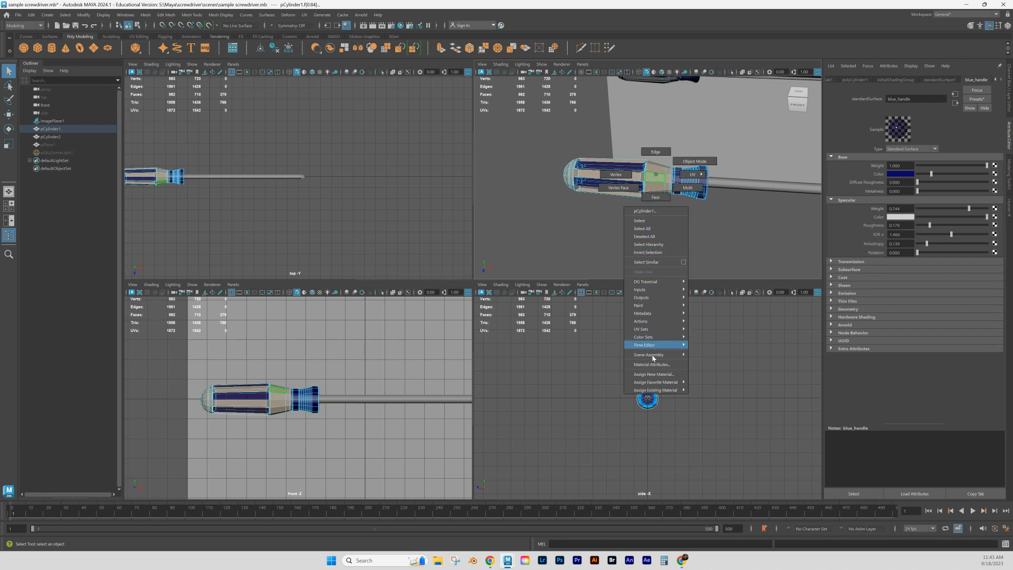
pyautogui.click(655, 377)
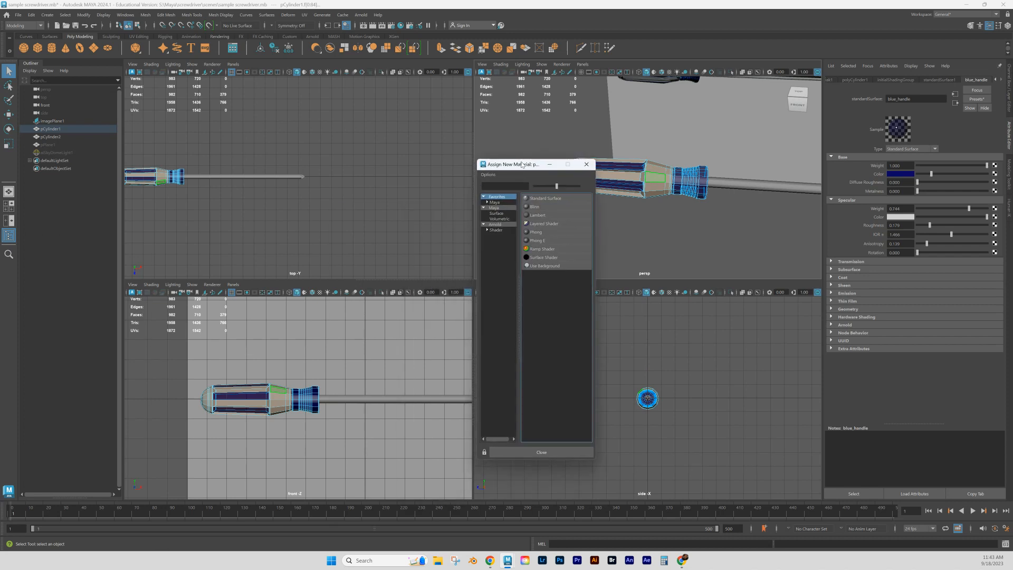
pyautogui.click(548, 201)
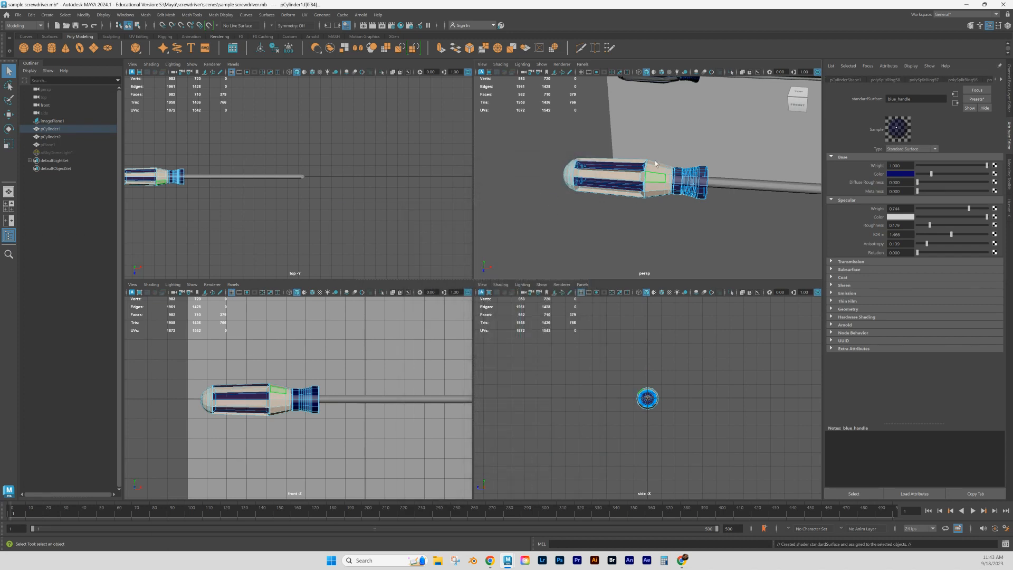
# - Open the Hypershade and rename the new Standard Surface material as clear_handle
pyautogui.click(401, 26)
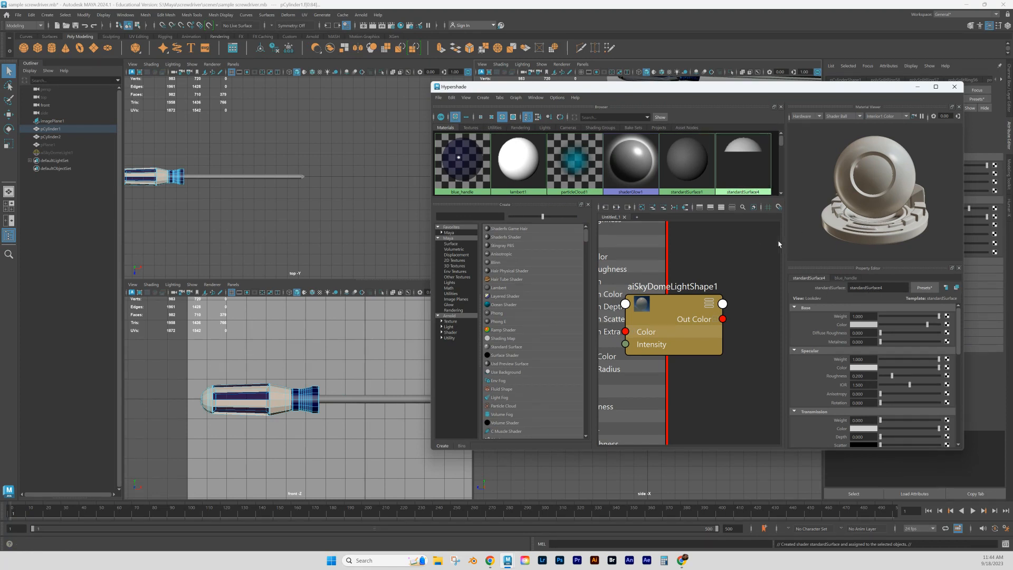
pyautogui.doubleClick(866, 288)
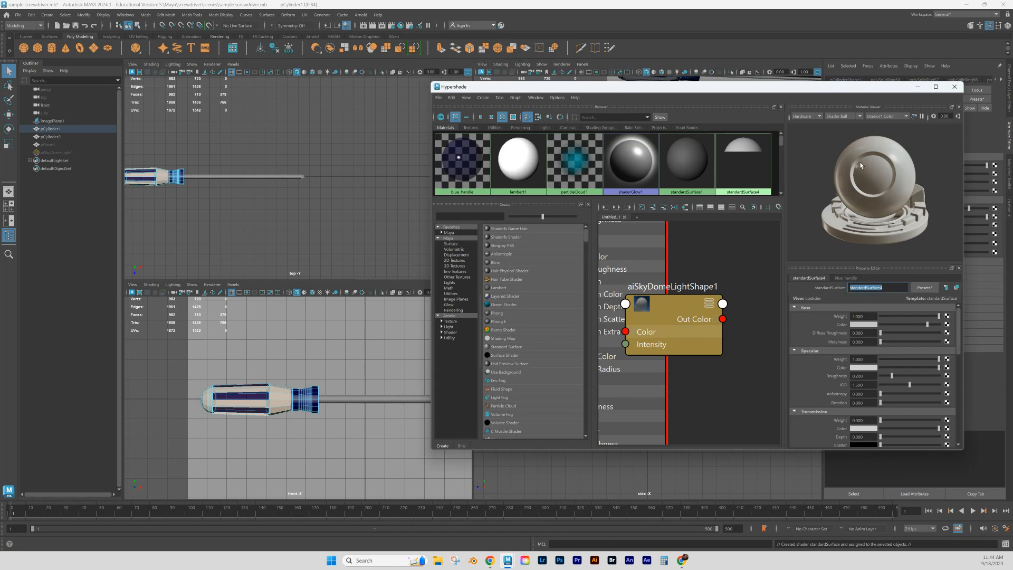
pyautogui.write('clear_handle')
pyautogui.press('Return')
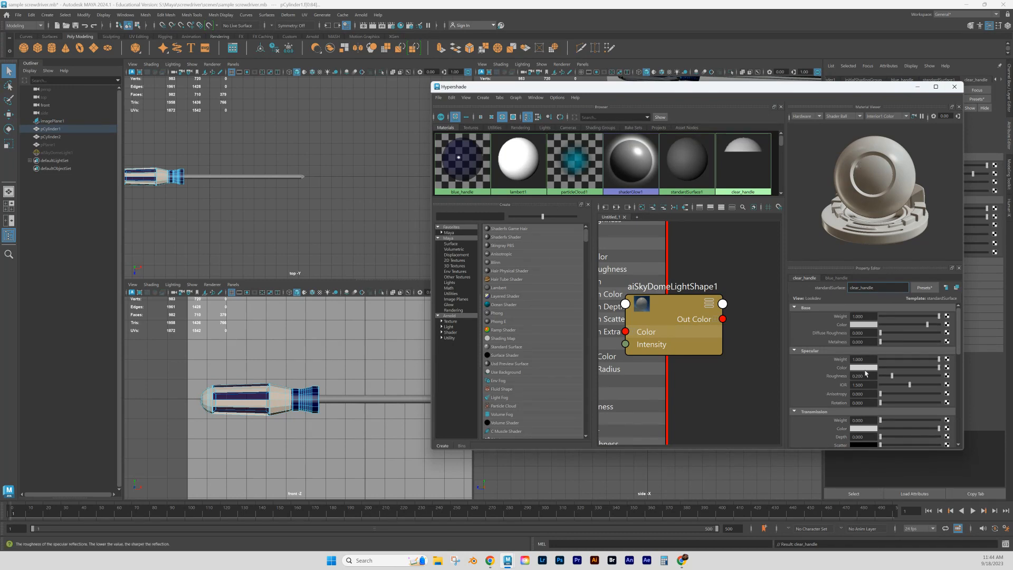
# - Enlarge the perspective view around the handle, keep the Hypershade beside it, and set clear_handle's transmission weight to 0.278
pyautogui.moveTo(799, 90); pyautogui.dragTo(403, 113)
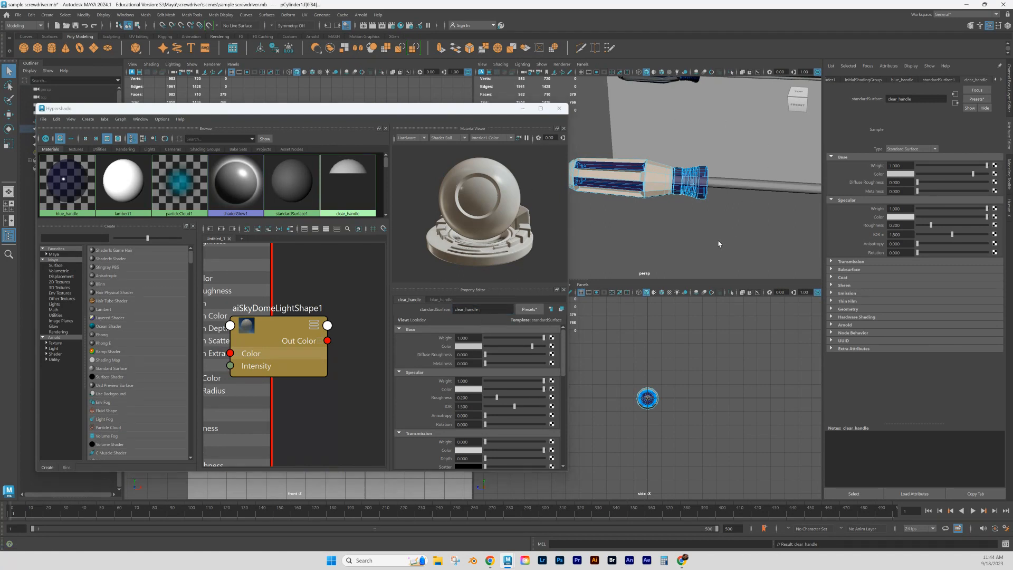
pyautogui.press('space')
pyautogui.moveTo(417, 110); pyautogui.dragTo(901, 121)
pyautogui.keyDown('alt'); pyautogui.moveTo(495, 281); pyautogui.dragTo(519, 262); pyautogui.keyUp('alt')
pyautogui.moveTo(743, 123); pyautogui.dragTo(702, 84)
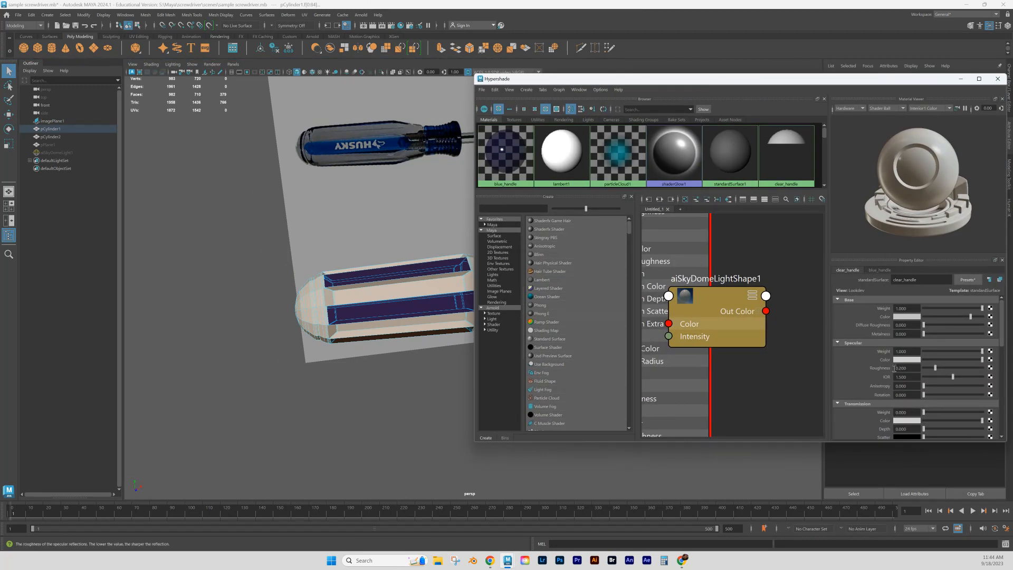
pyautogui.scroll(-3, 891, 402)
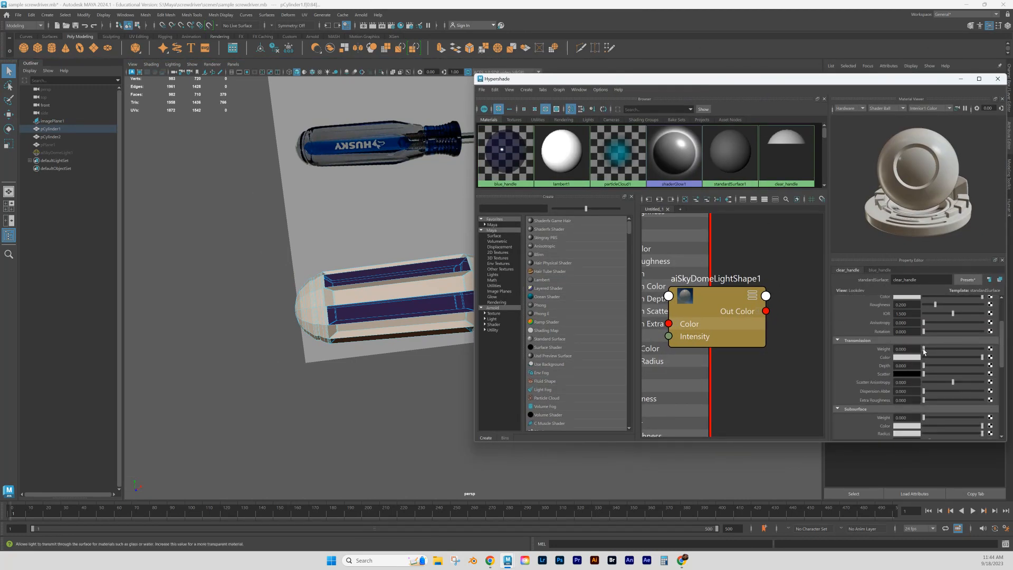
pyautogui.moveTo(923, 351); pyautogui.dragTo(941, 351)
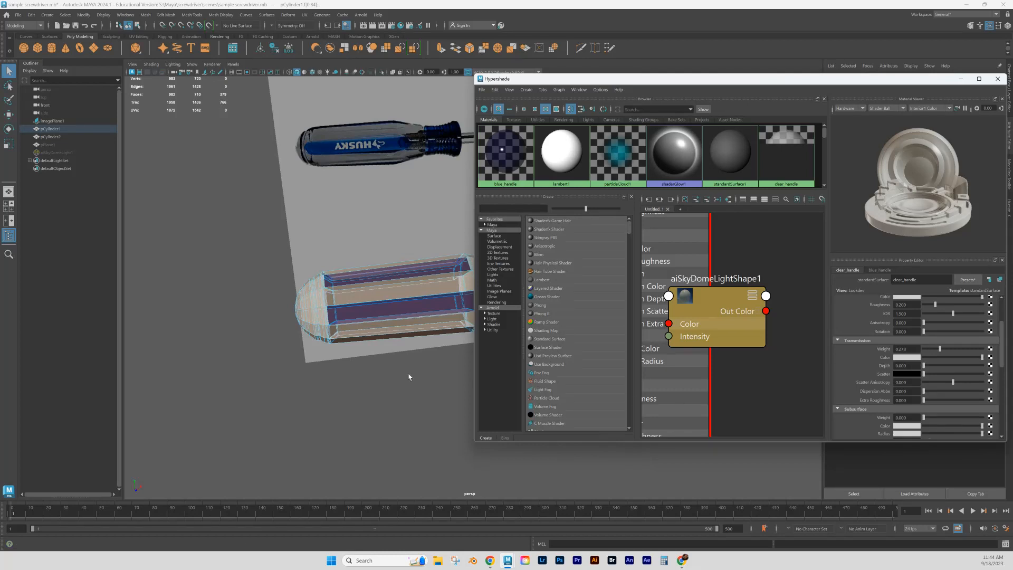
# - Unhide the aiSkyDomeLight1 sky light and the pPlane1 ground plane
pyautogui.click(55, 153)
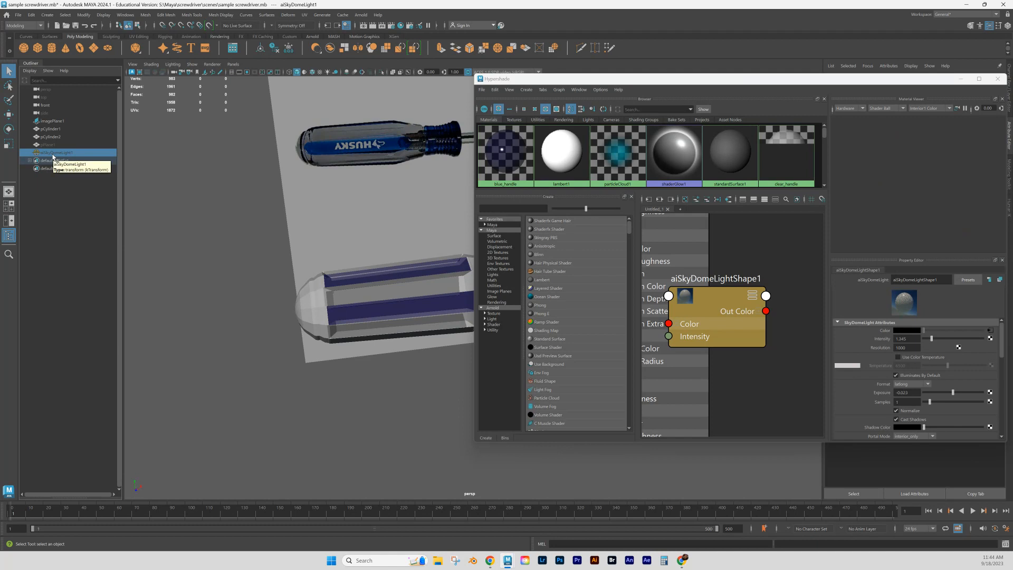
pyautogui.press('h')
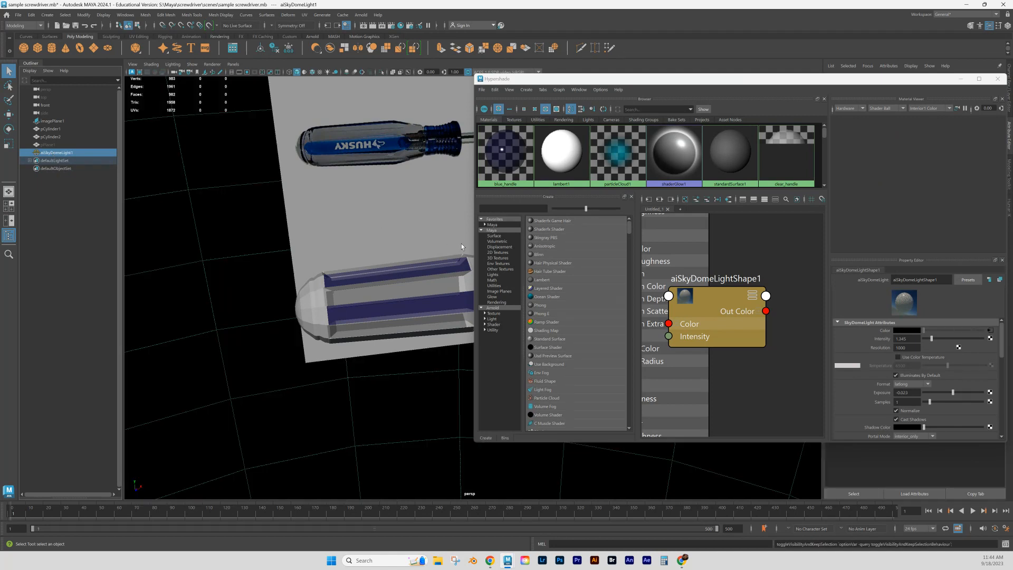
pyautogui.click(52, 146)
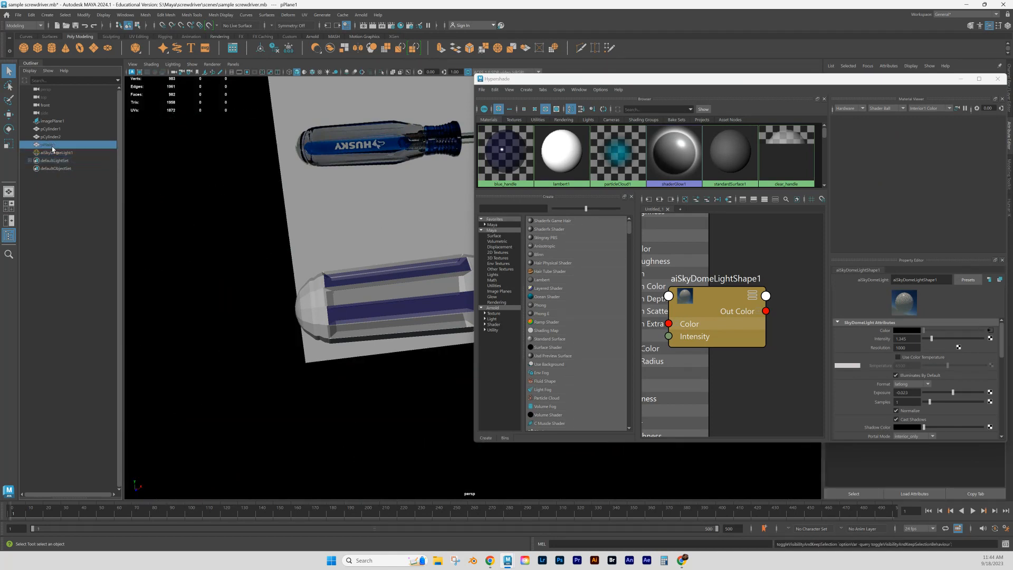
pyautogui.press('h')
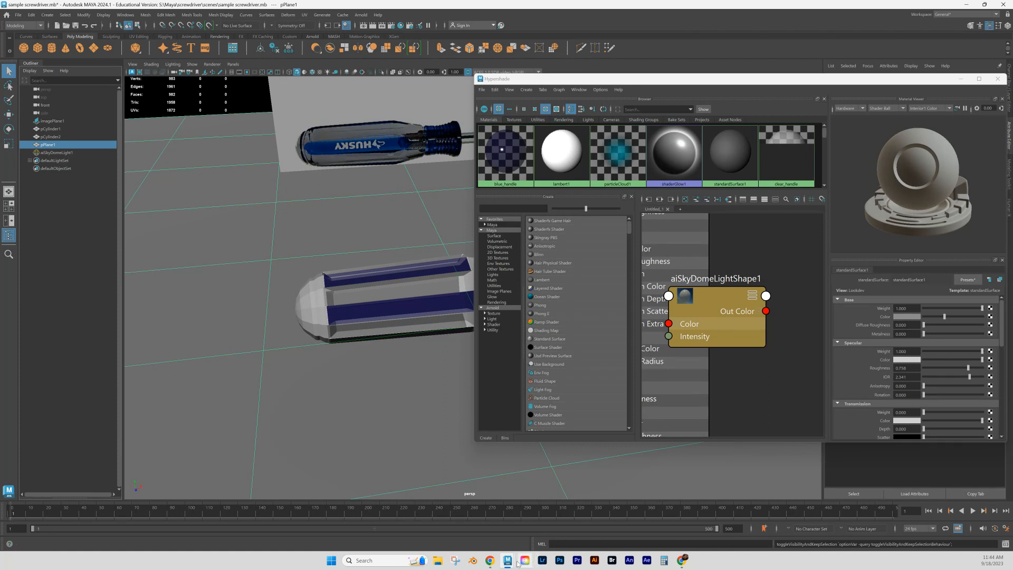
# - Close the other Maya session holding the finished sample screwdriver without saving, and minimize the browser window
pyautogui.moveTo(507, 563)
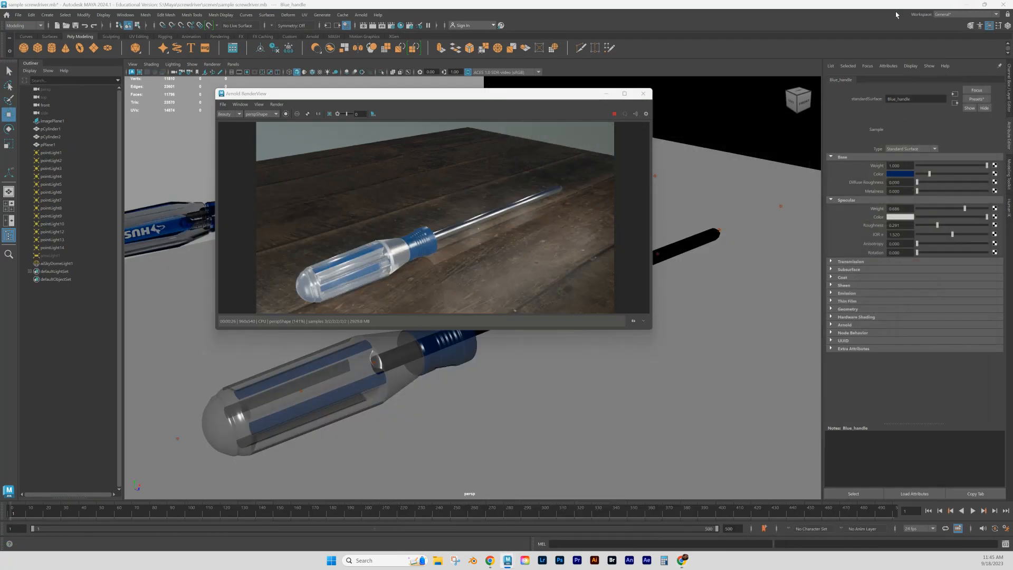
pyautogui.click(643, 93)
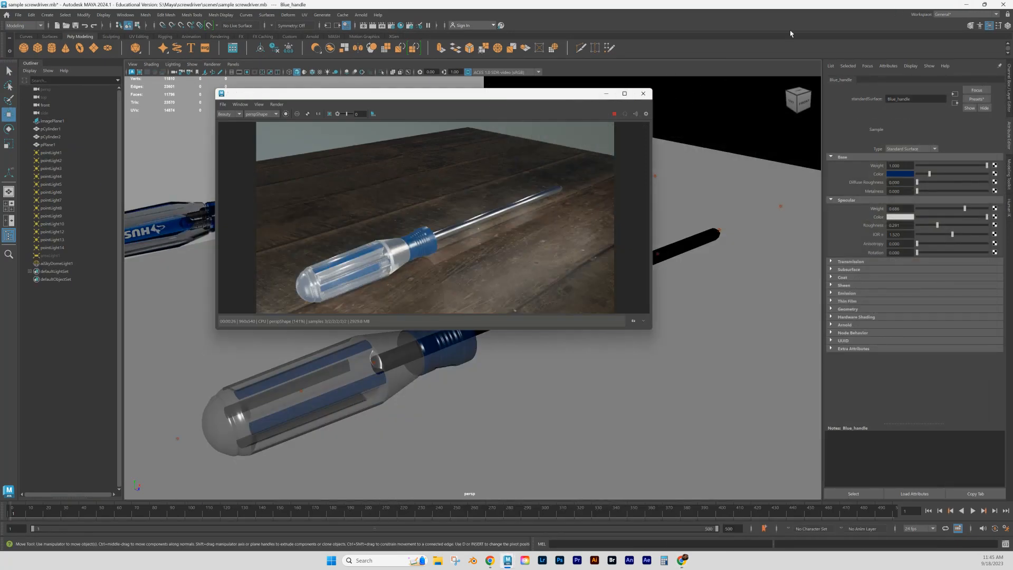
pyautogui.click(1003, 4)
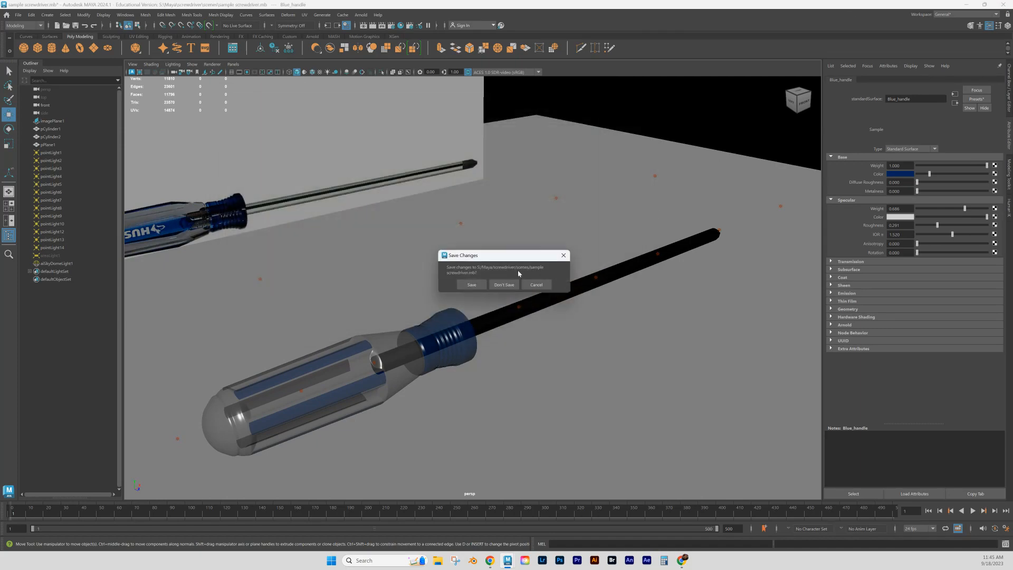
pyautogui.click(504, 286)
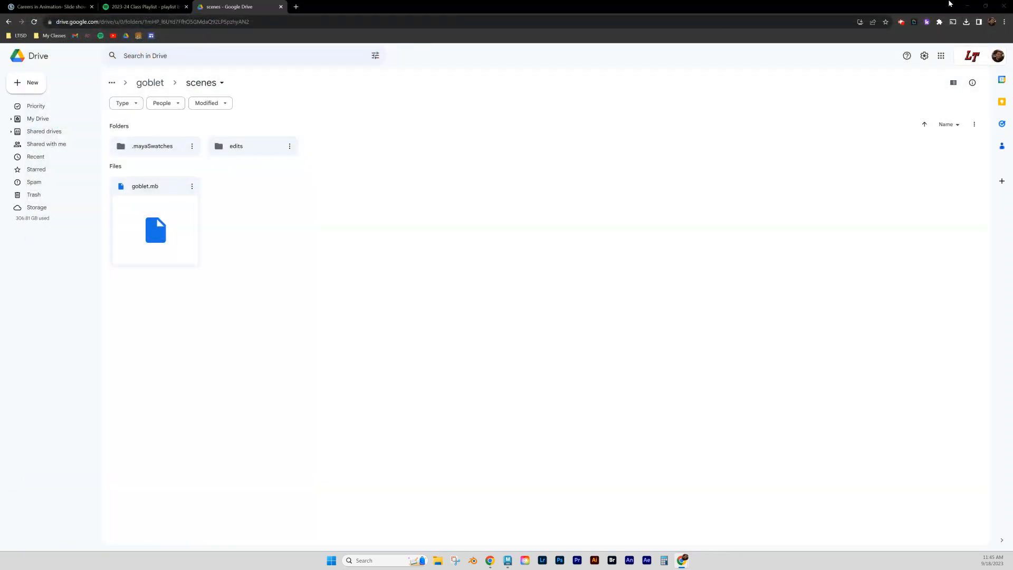
pyautogui.click(968, 5)
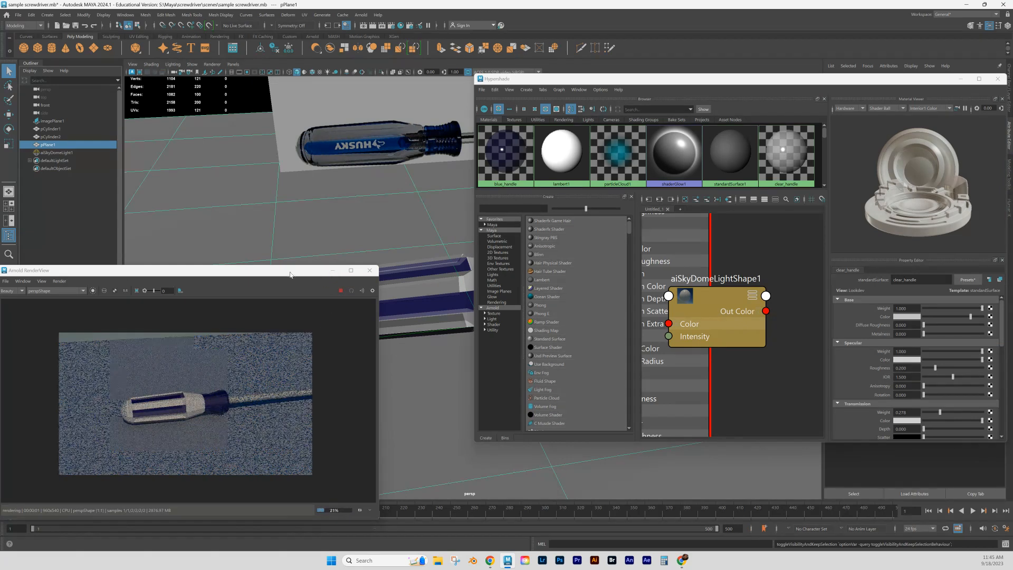
# - Frame the joint between handle and collar in the live Arnold render and raise clear_handle's transmission weight to 0.650
pyautogui.moveTo(290, 274); pyautogui.dragTo(299, 207)
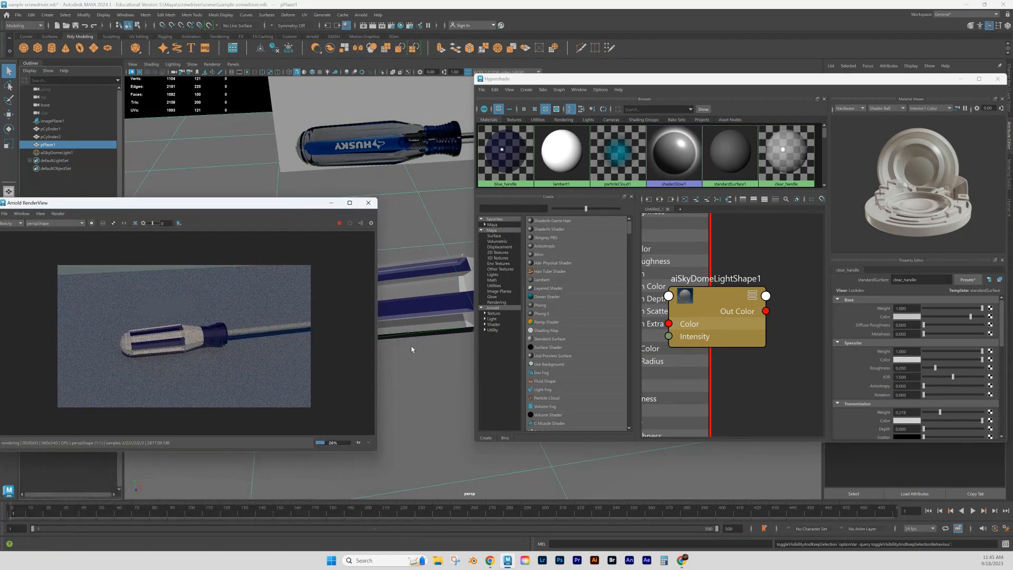
pyautogui.keyDown('alt'); pyautogui.moveTo(411, 363); pyautogui.dragTo(389, 418); pyautogui.keyUp('alt')
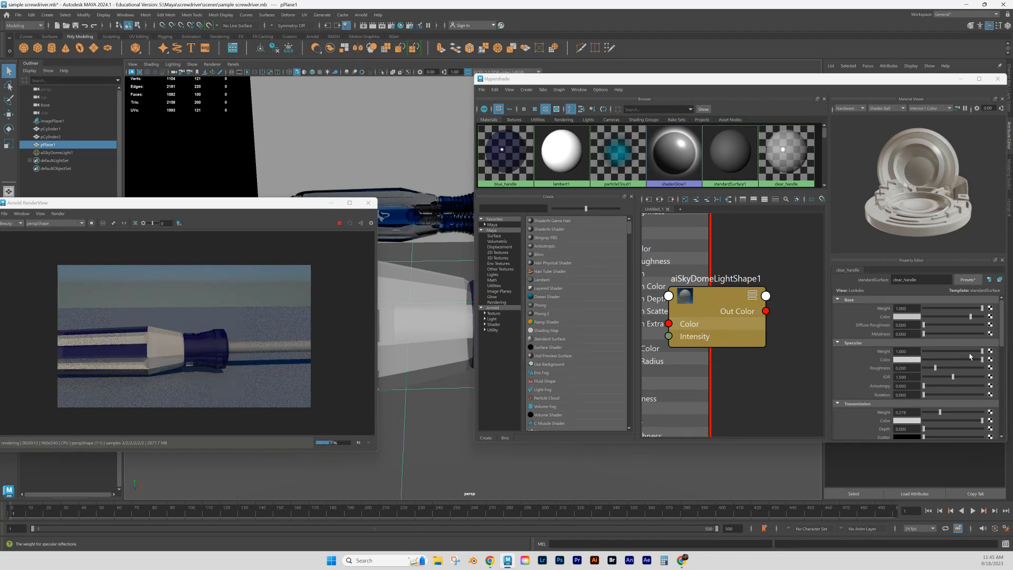
pyautogui.moveTo(940, 412); pyautogui.dragTo(955, 416)
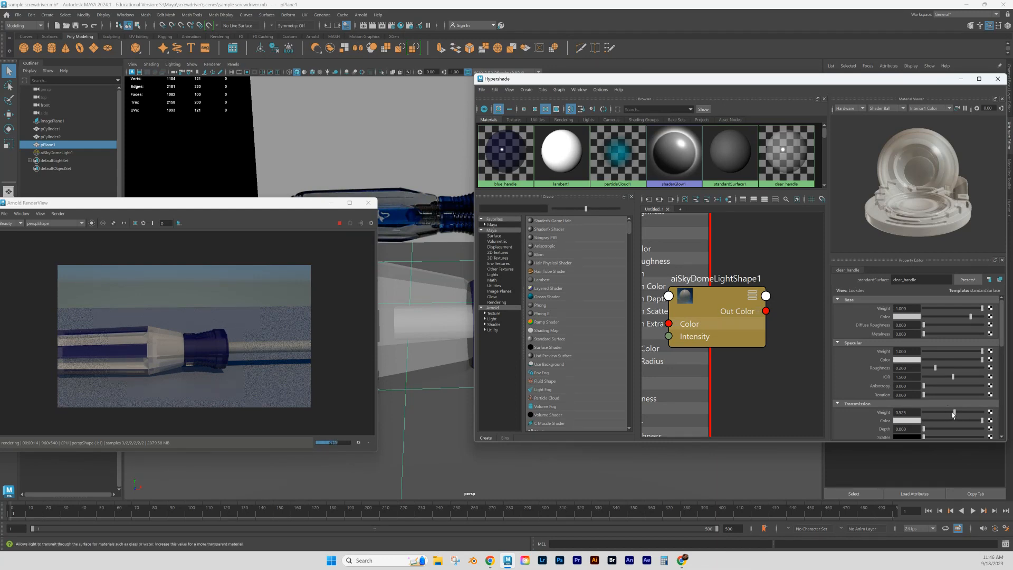
pyautogui.moveTo(954, 413); pyautogui.dragTo(962, 415)
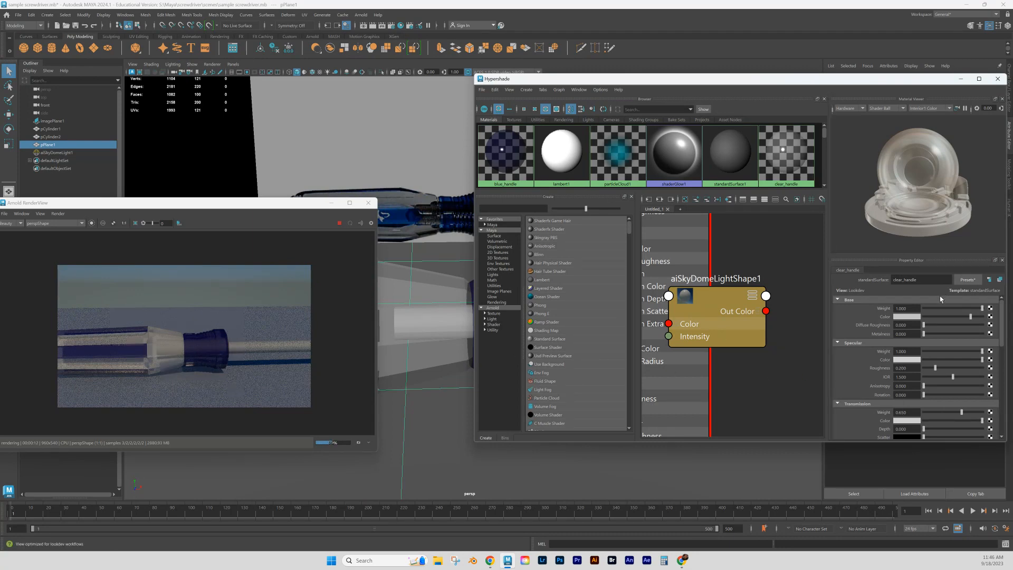
# - Replace clear_handle's settings with the Plastic preset
pyautogui.click(963, 281)
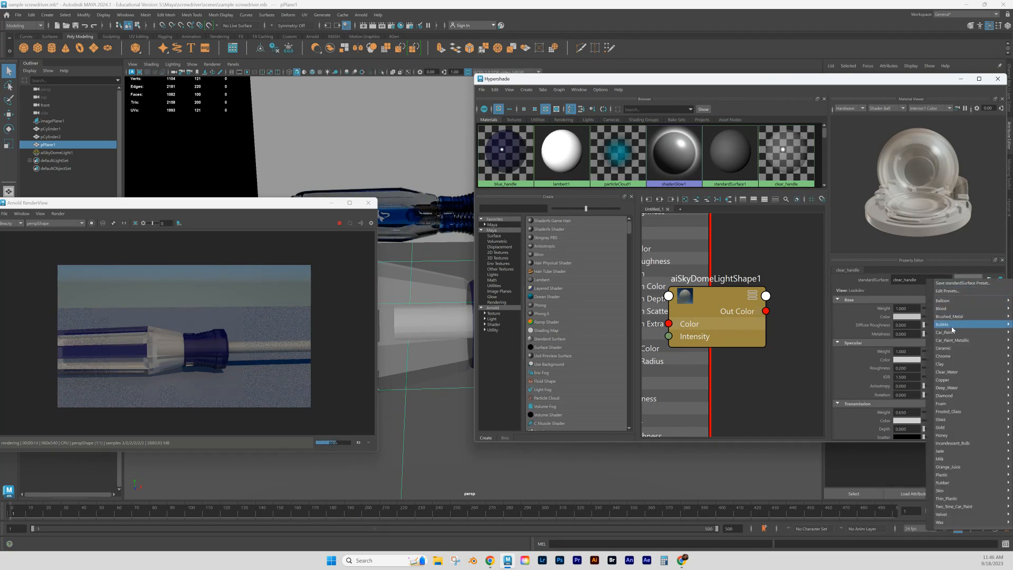
pyautogui.moveTo(949, 507)
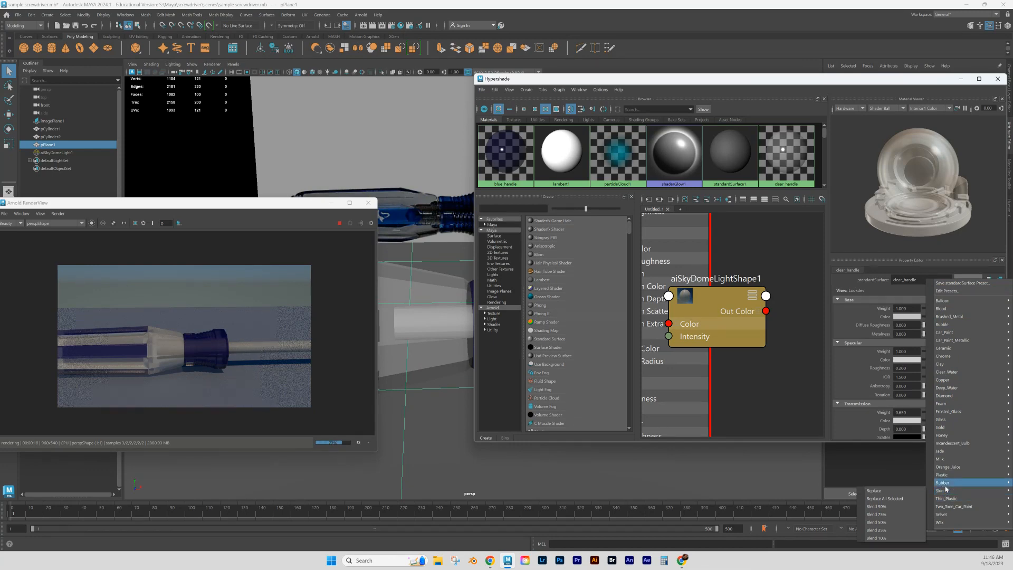
pyautogui.moveTo(949, 478)
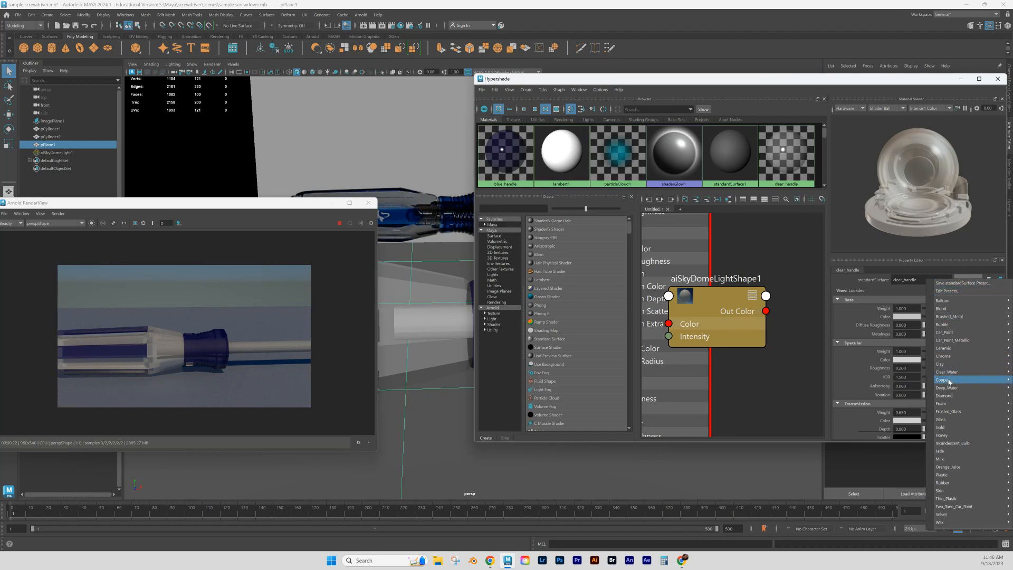
pyautogui.moveTo(946, 385)
pyautogui.moveTo(941, 421)
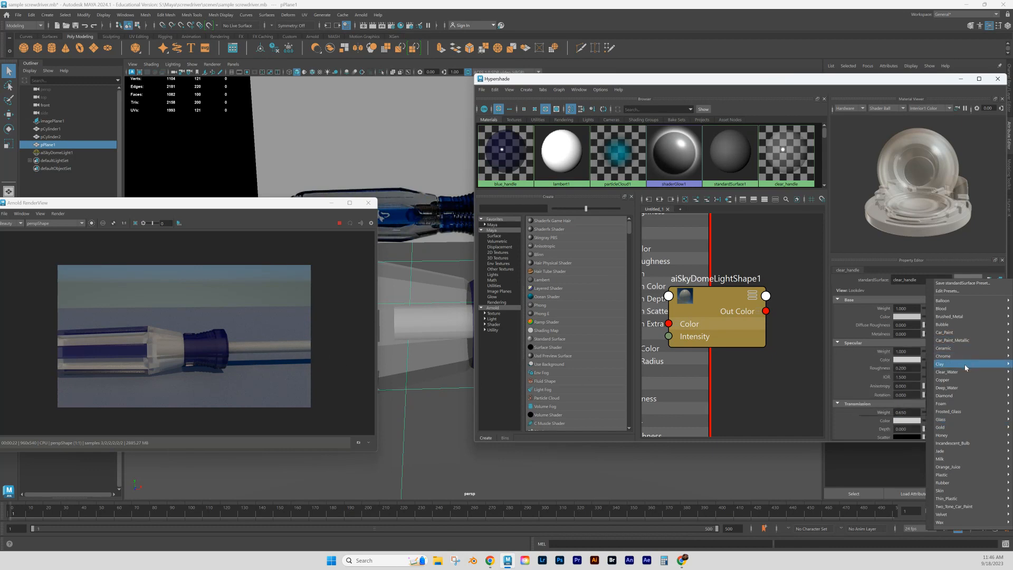
pyautogui.moveTo(956, 365)
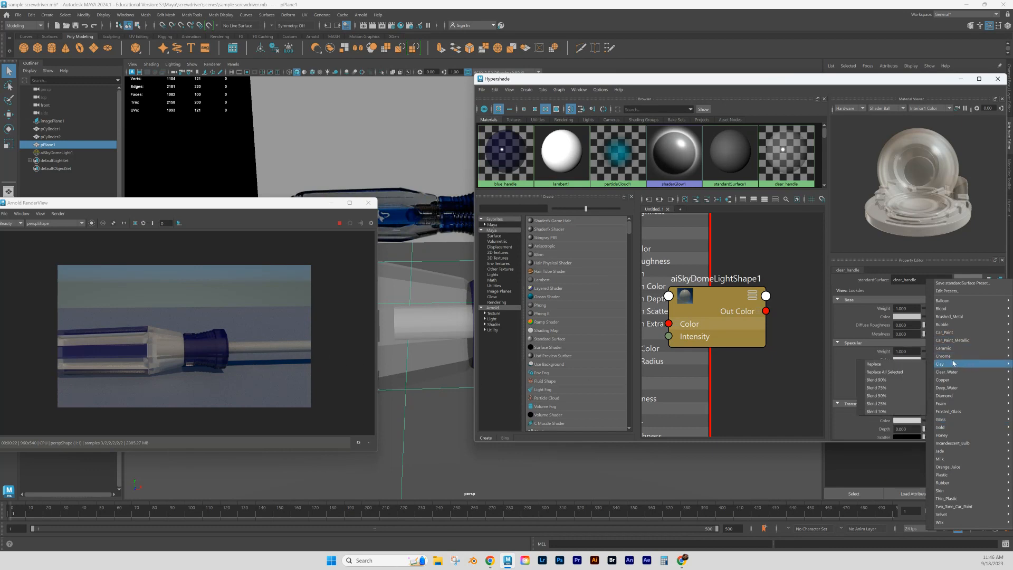
pyautogui.moveTo(957, 318)
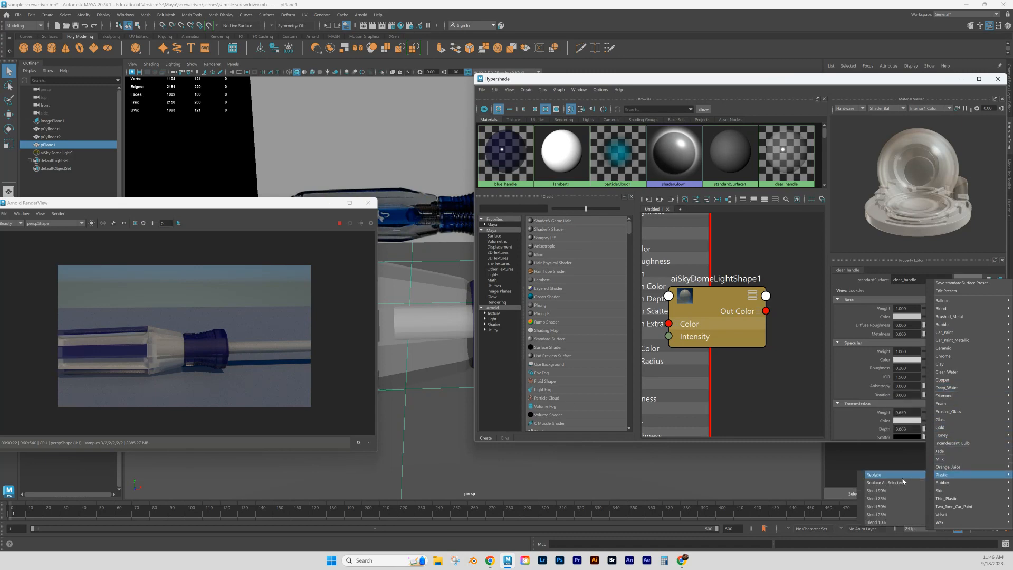
pyautogui.click(897, 476)
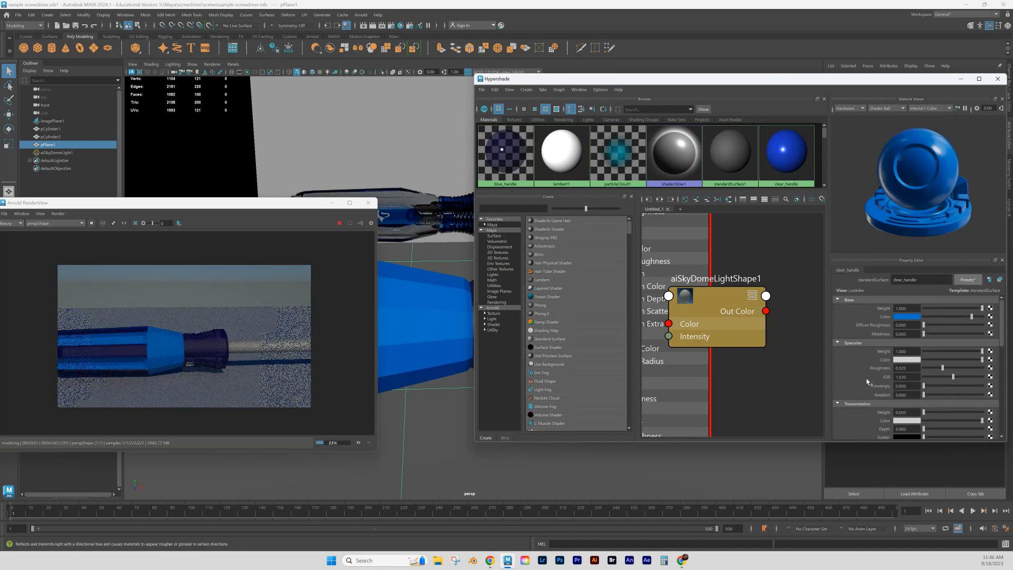
# - Change clear_handle's base color to a light grey and set its transmission weight to 0.834
pyautogui.click(909, 317)
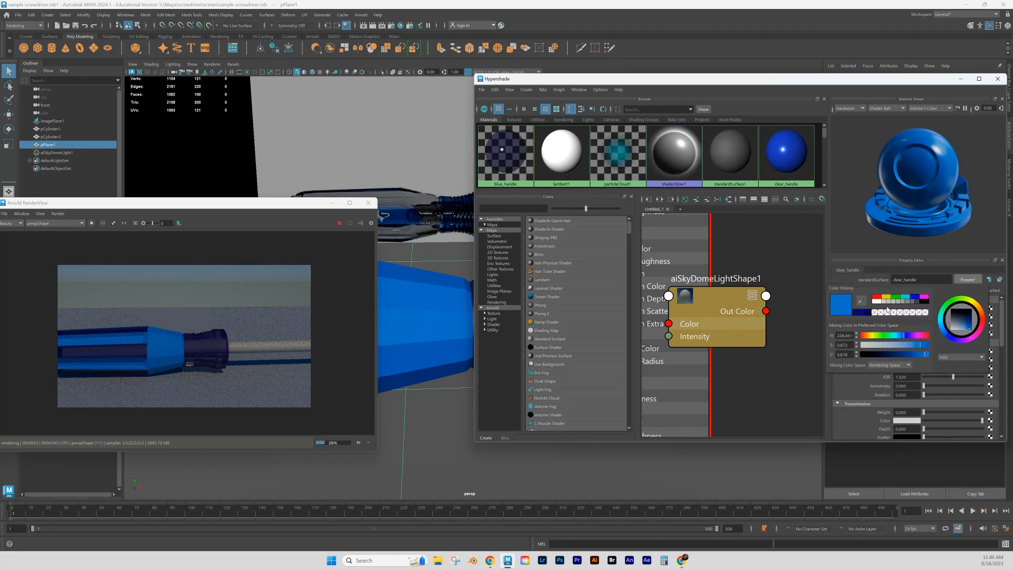
pyautogui.click(883, 302)
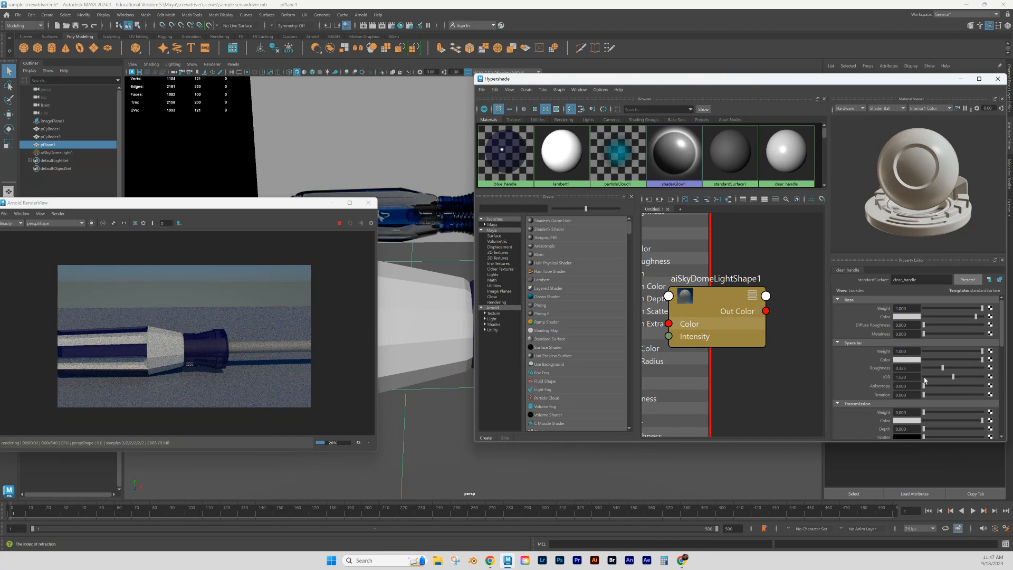
pyautogui.scroll(-3, 944, 358)
pyautogui.moveTo(924, 367); pyautogui.dragTo(974, 365)
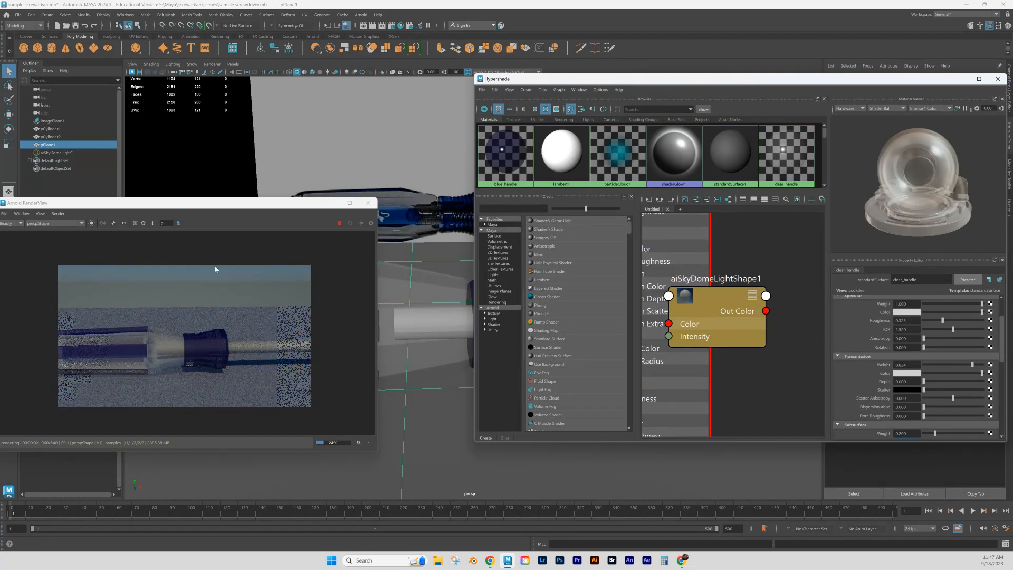
# - Set clear_handle's metalness to about 0.26 and its specular roughness to about 0.11
pyautogui.scroll(3, 918, 359)
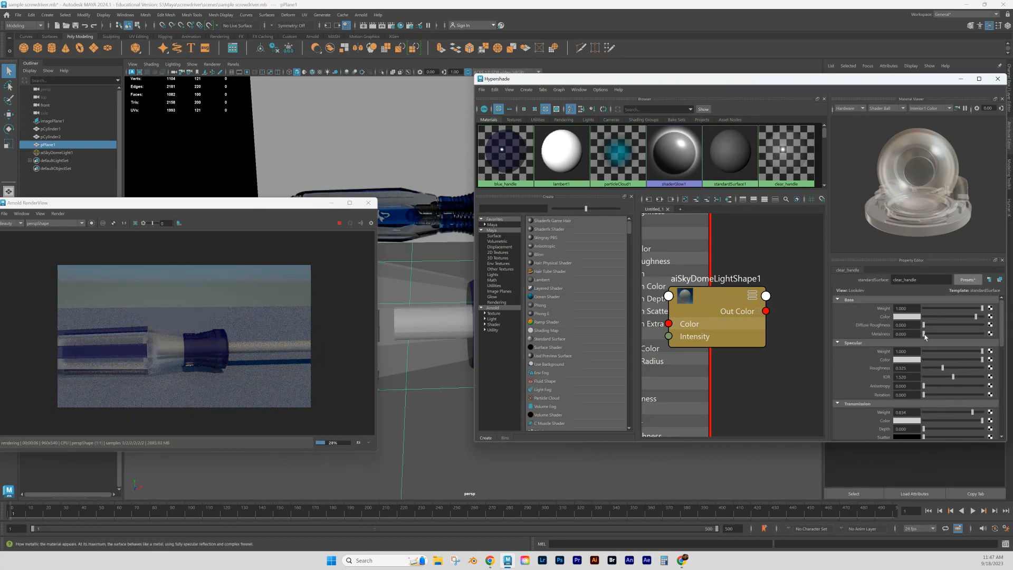
pyautogui.moveTo(923, 334); pyautogui.dragTo(944, 338)
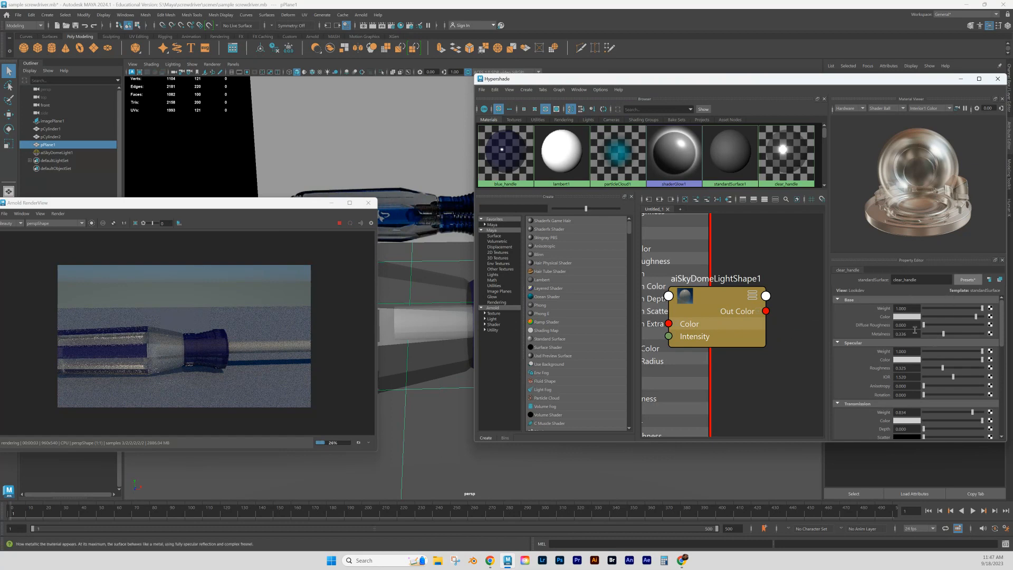
pyautogui.moveTo(943, 336); pyautogui.dragTo(940, 335)
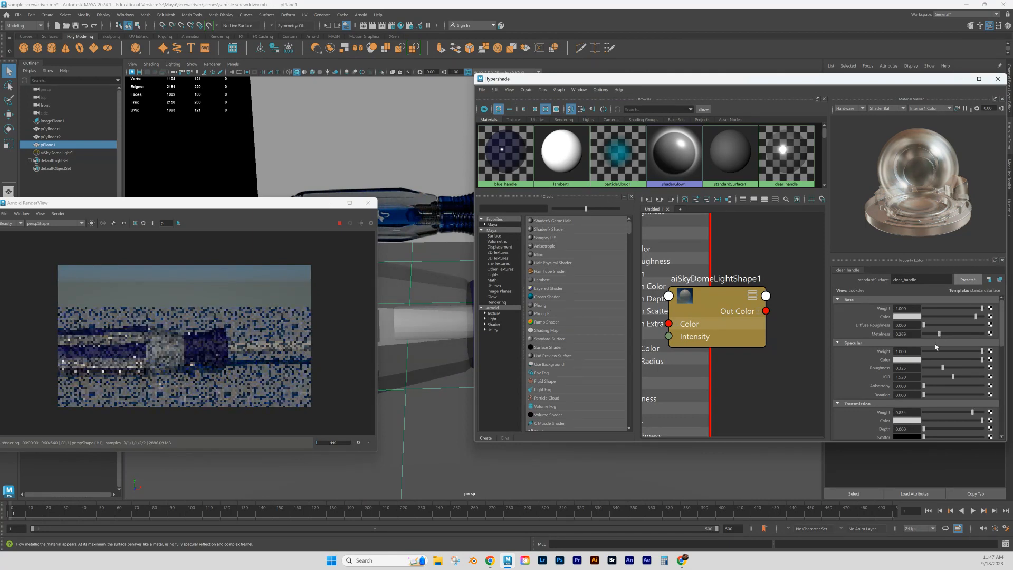
pyautogui.scroll(-2, 920, 422)
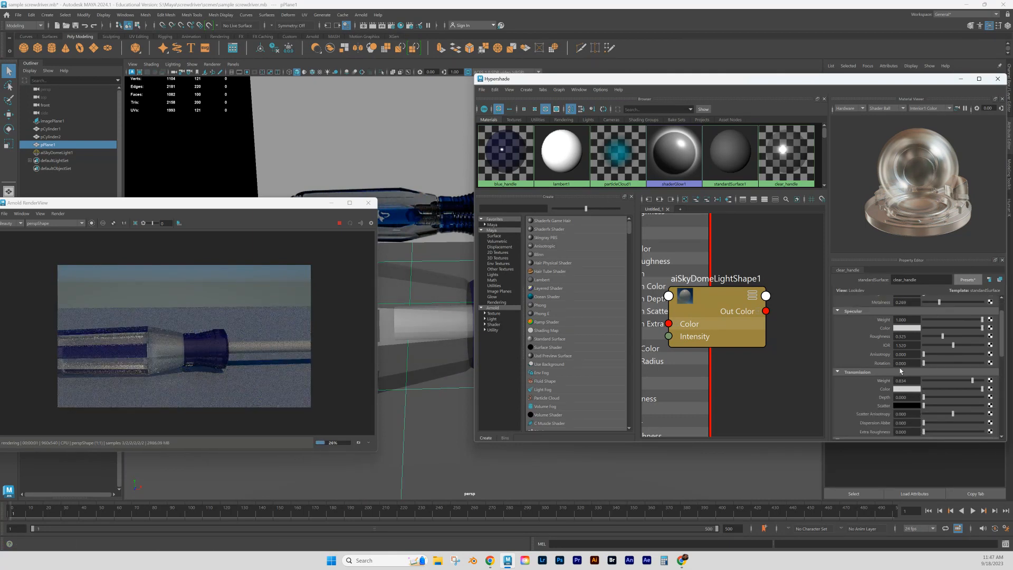
pyautogui.moveTo(942, 334); pyautogui.dragTo(931, 339)
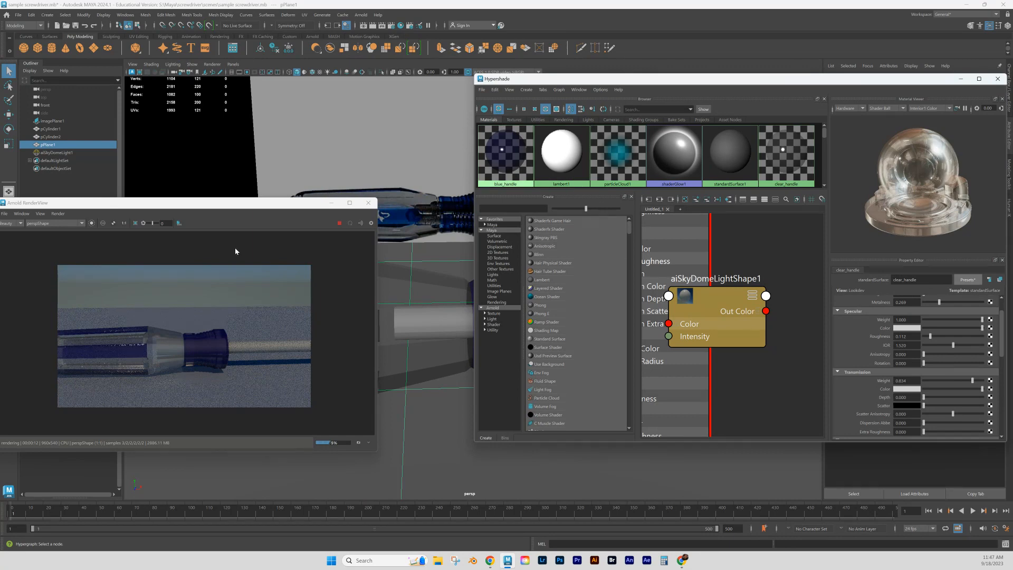
# - Change clear_handle's subsurface color from blue to a light grey
pyautogui.scroll(-5, 903, 388)
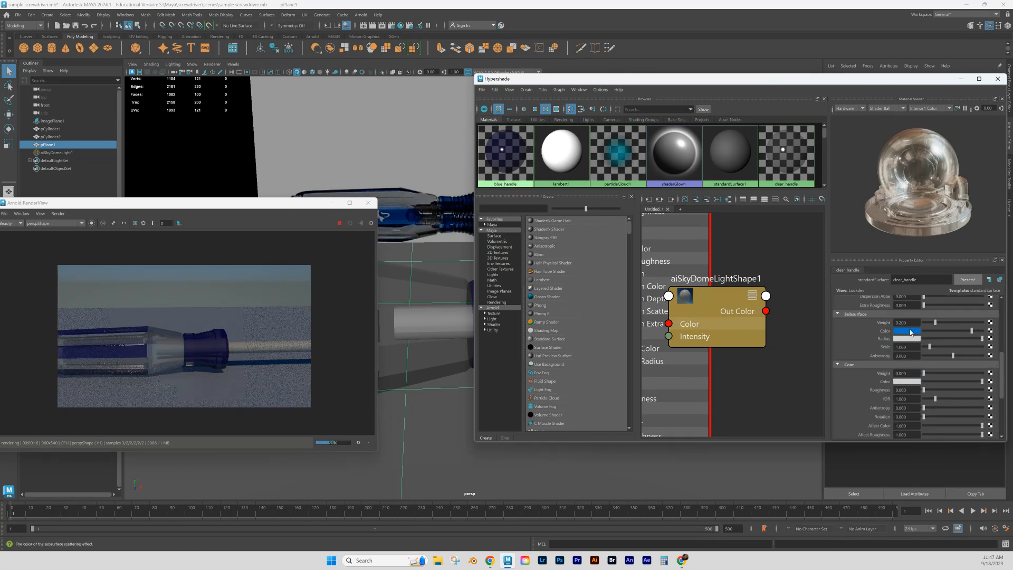
pyautogui.click(911, 332)
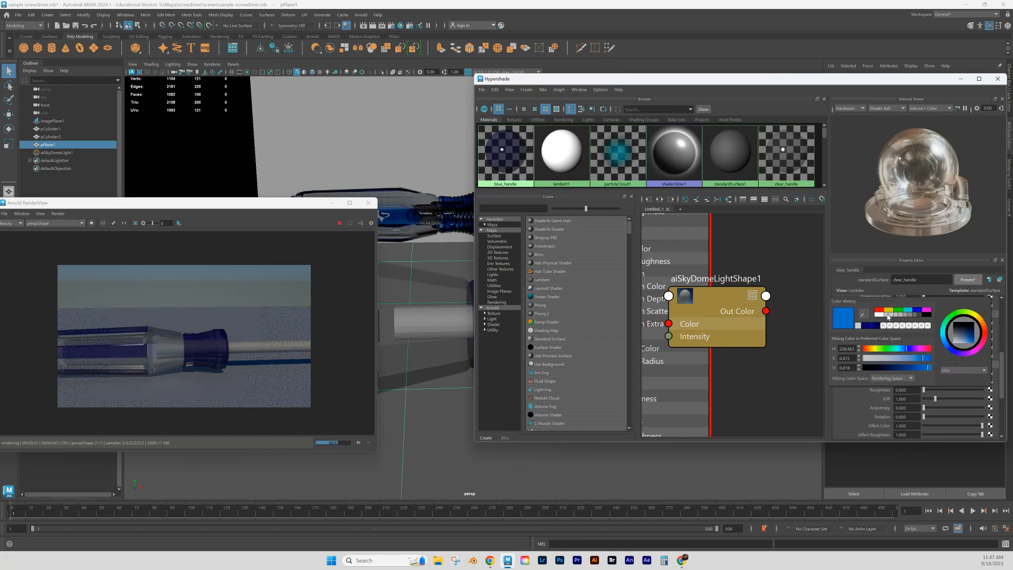
pyautogui.click(888, 315)
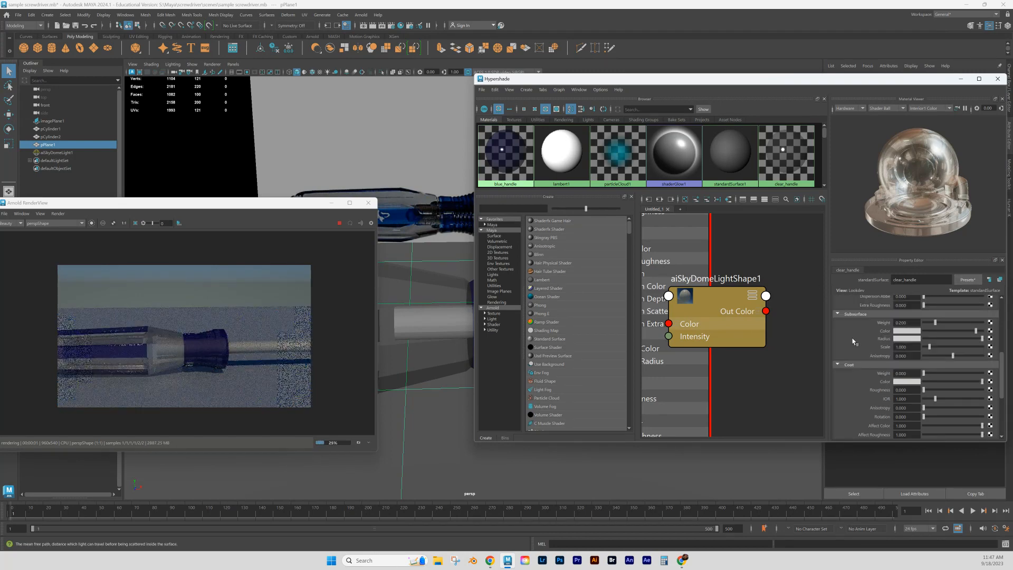
pyautogui.scroll(-1, 860, 342)
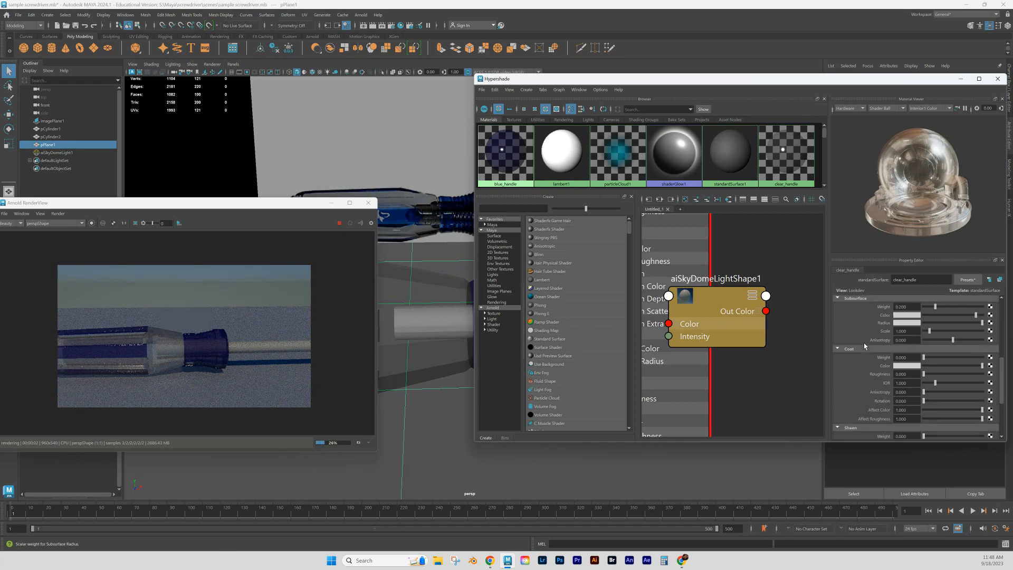
pyautogui.scroll(6, 860, 338)
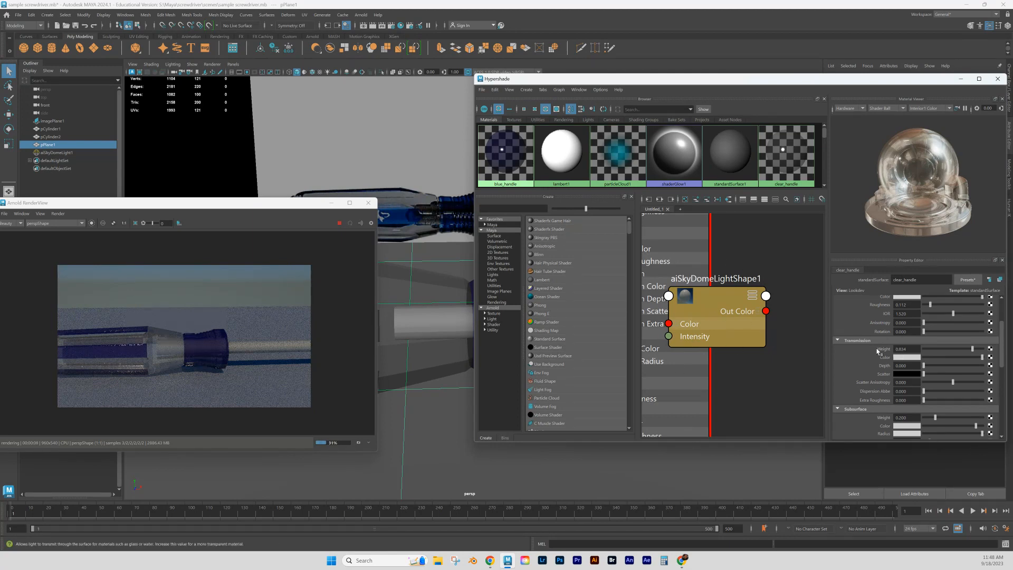
pyautogui.scroll(4, 877, 359)
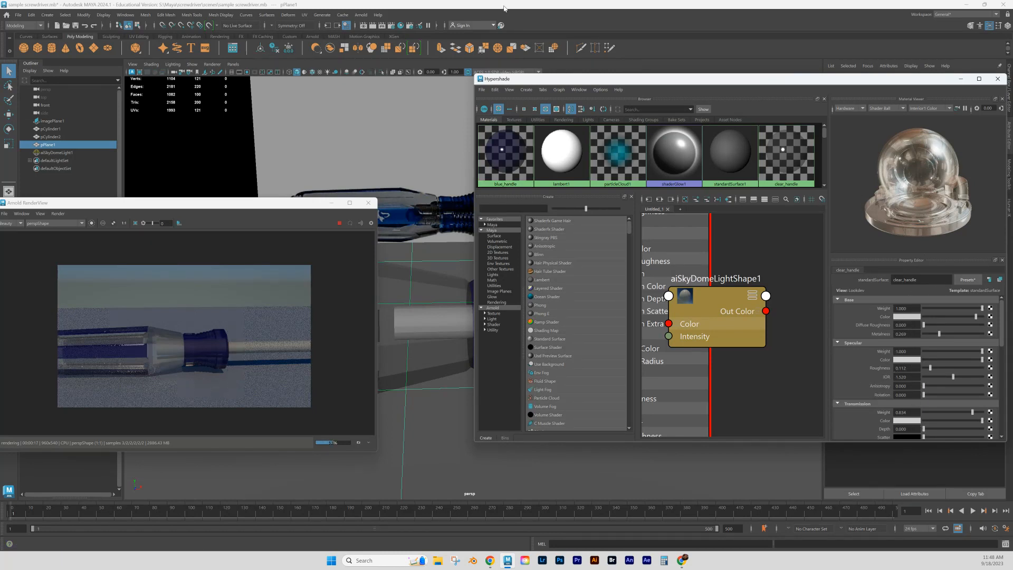
# - Fit the main Maya window to half the screen with the Attribute Editor hidden, and move the render view and Hypershade beside it
pyautogui.moveTo(501, 6); pyautogui.dragTo(3, 73)
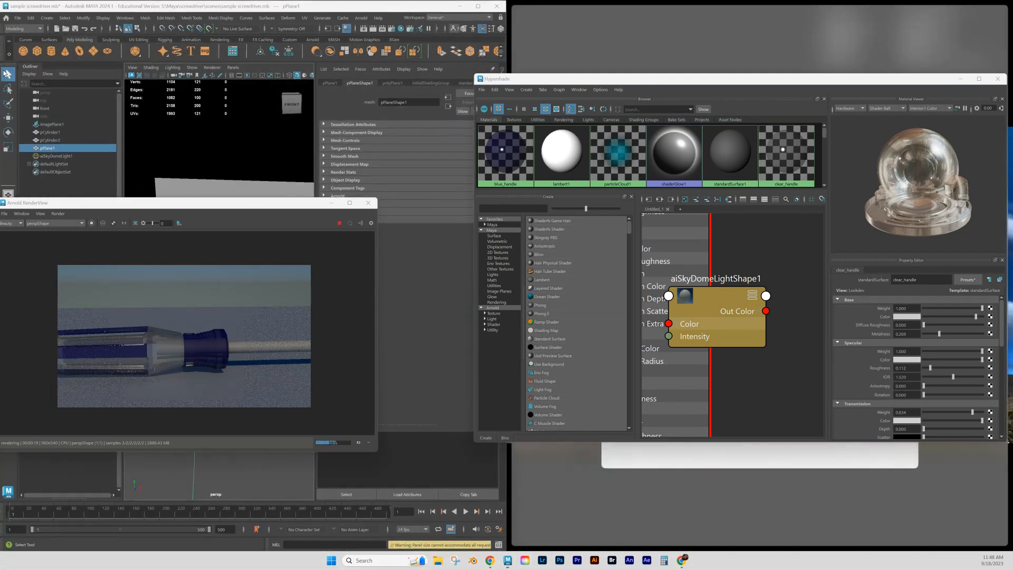
pyautogui.moveTo(280, 210); pyautogui.dragTo(822, 327)
pyautogui.moveTo(544, 83); pyautogui.dragTo(606, 72)
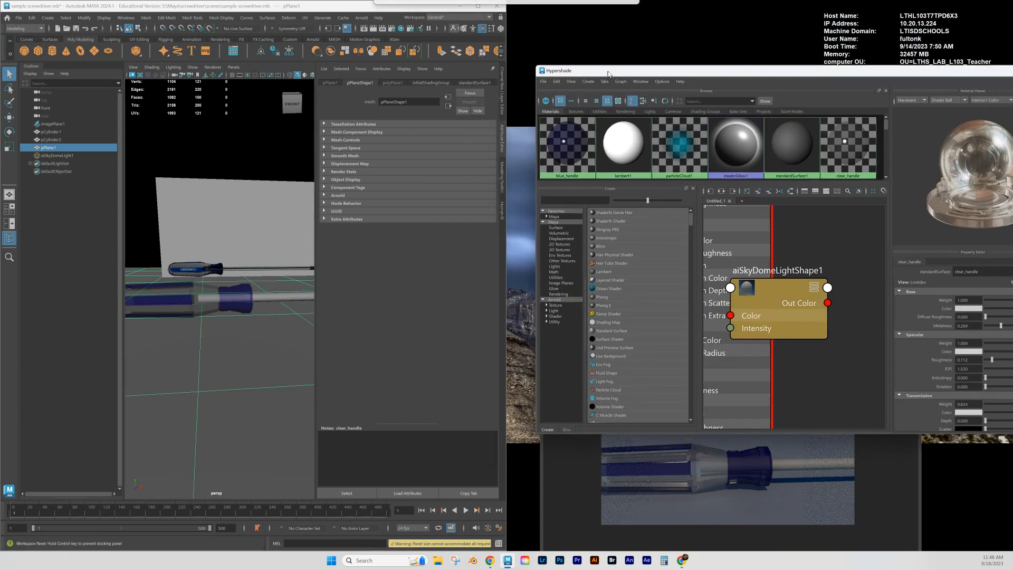
pyautogui.click(501, 146)
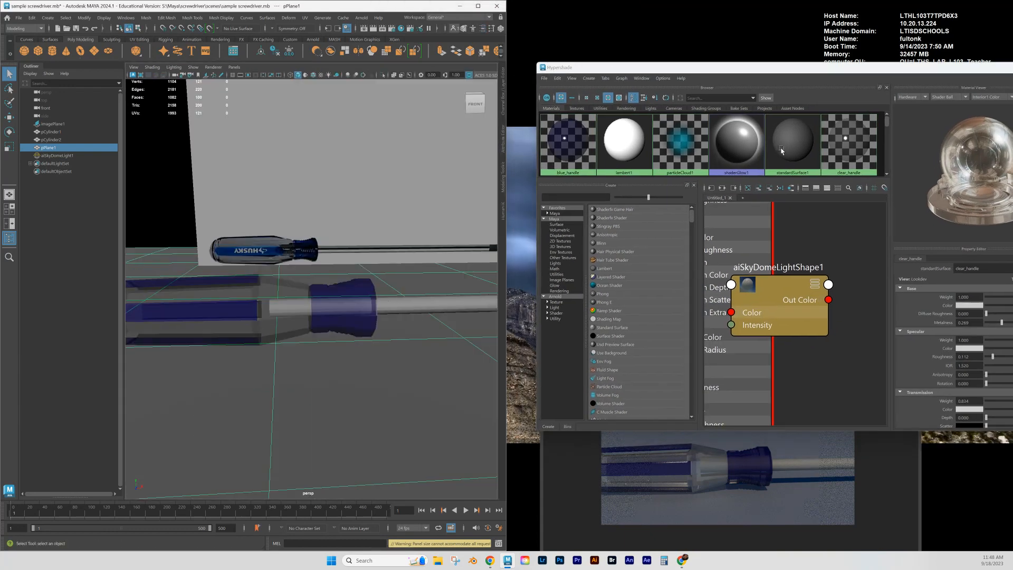
# - Stack the Hypershade above the Arnold RenderView so both stay visible next to the viewport
pyautogui.moveTo(770, 72); pyautogui.dragTo(739, 12)
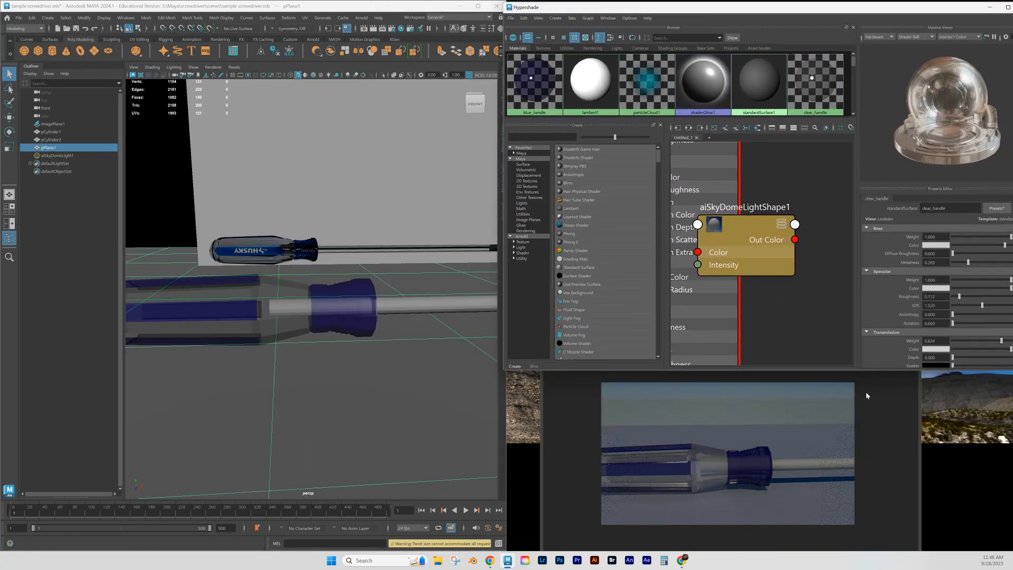
pyautogui.click(883, 396)
pyautogui.moveTo(754, 326); pyautogui.dragTo(750, 385)
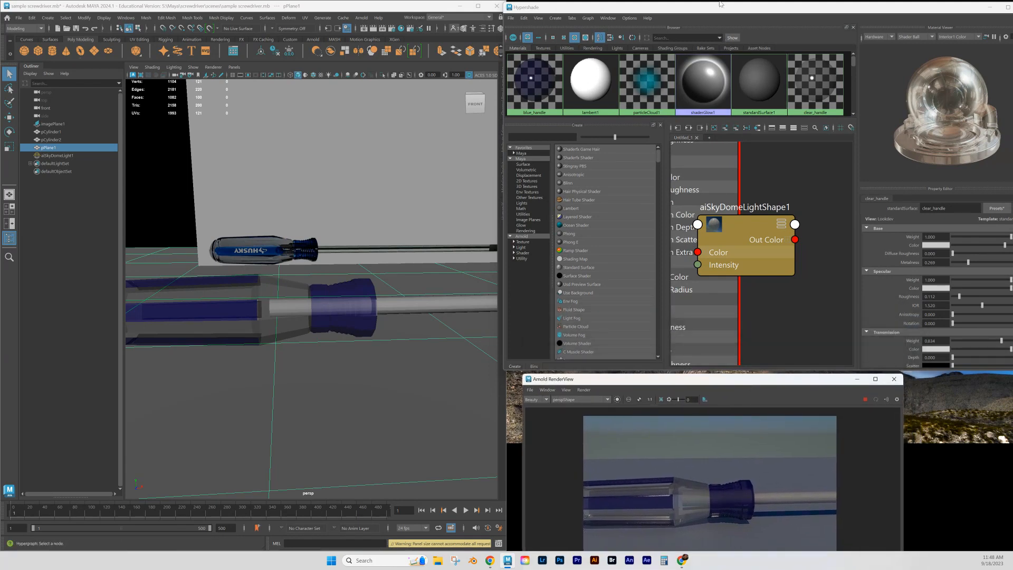
pyautogui.moveTo(714, 7); pyautogui.dragTo(690, 6)
pyautogui.click(984, 4)
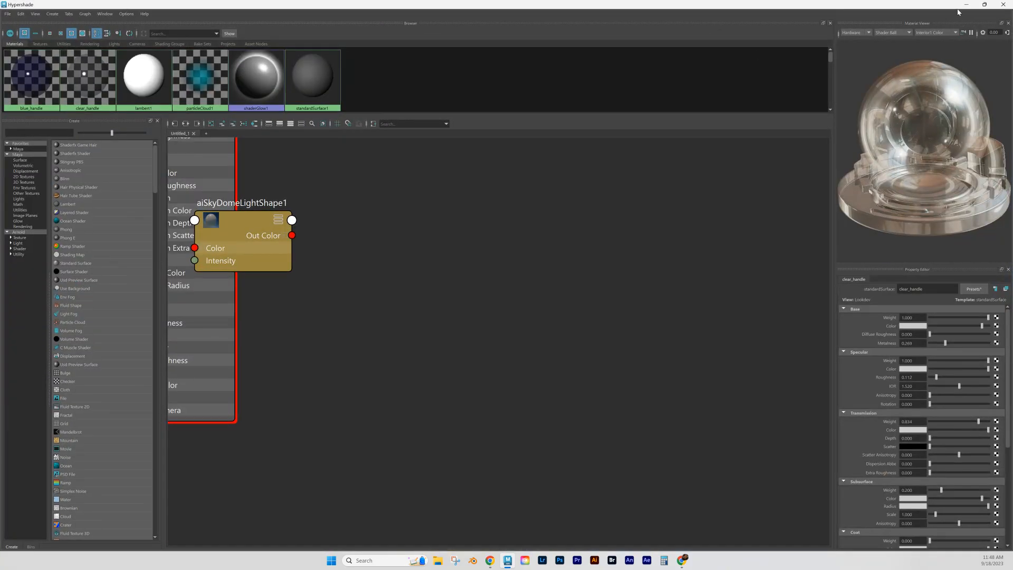
pyautogui.click(984, 5)
pyautogui.scroll(-4, 915, 262)
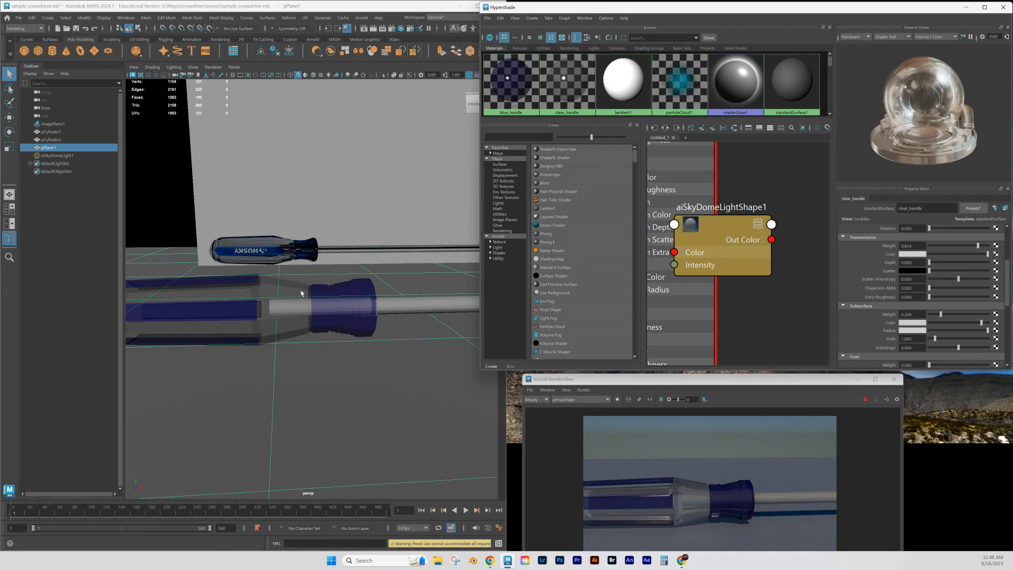
# - Hide the Outliner to enlarge the viewport, and shift the Arnold RenderView up to show more of the render
pyautogui.click(9, 238)
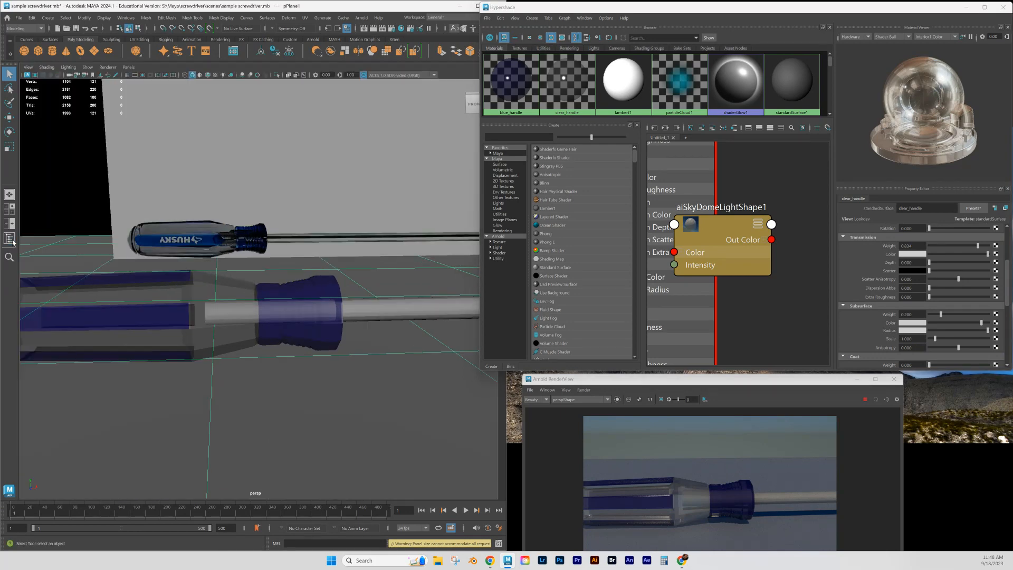
pyautogui.scroll(-1, 309, 344)
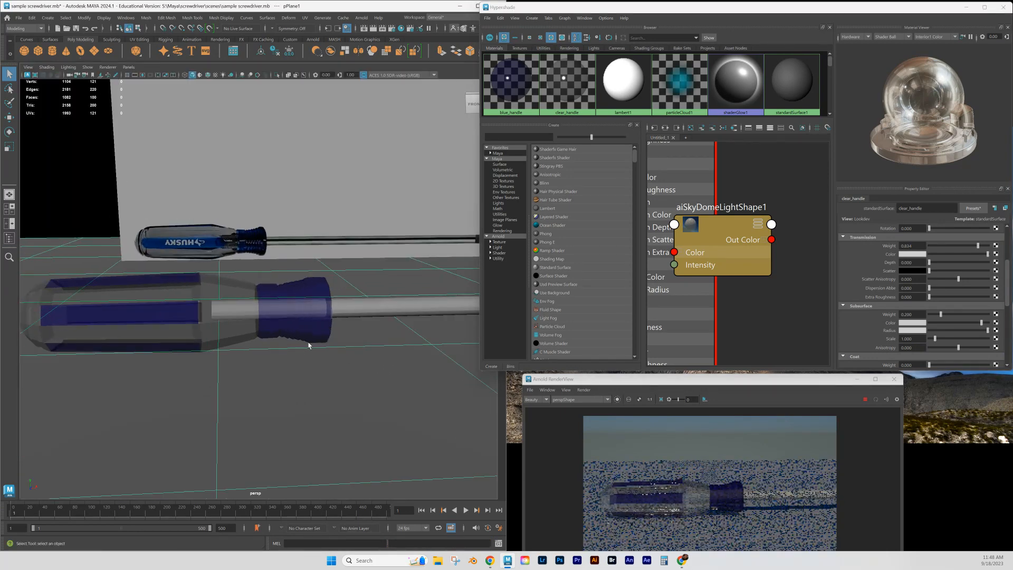
pyautogui.scroll(2, 309, 344)
pyautogui.click(737, 379)
pyautogui.moveTo(737, 379); pyautogui.dragTo(733, 372)
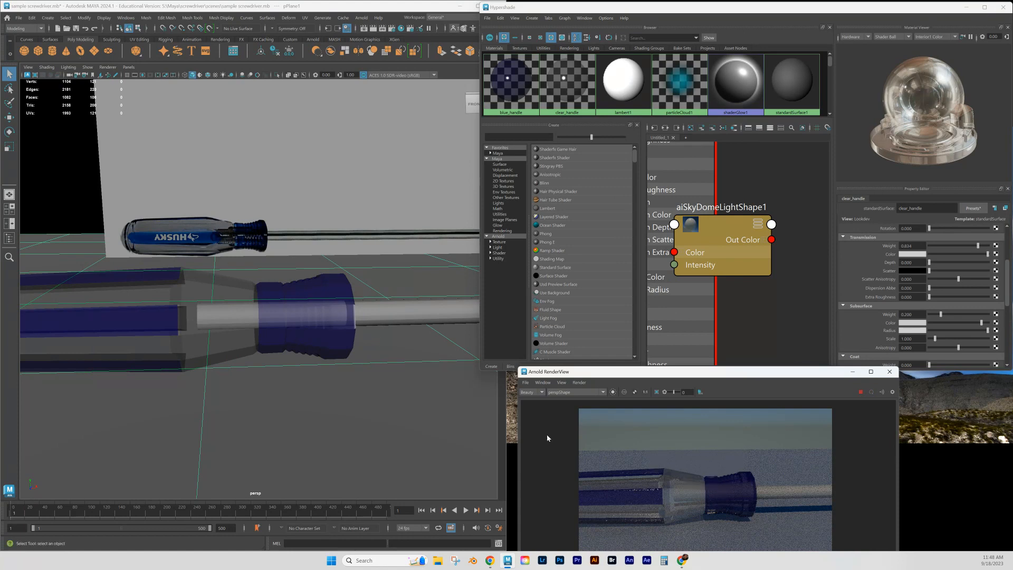
pyautogui.scroll(5, 920, 277)
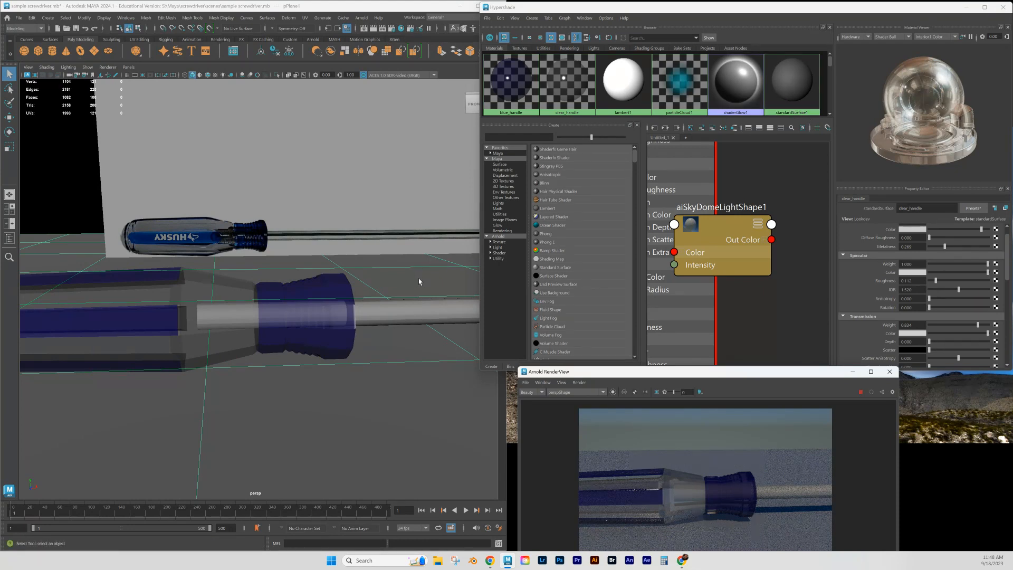
# - Assign a new Standard Surface material to the screwdriver's shaft, pCylinder2
pyautogui.click(409, 315)
pyautogui.click(409, 315)
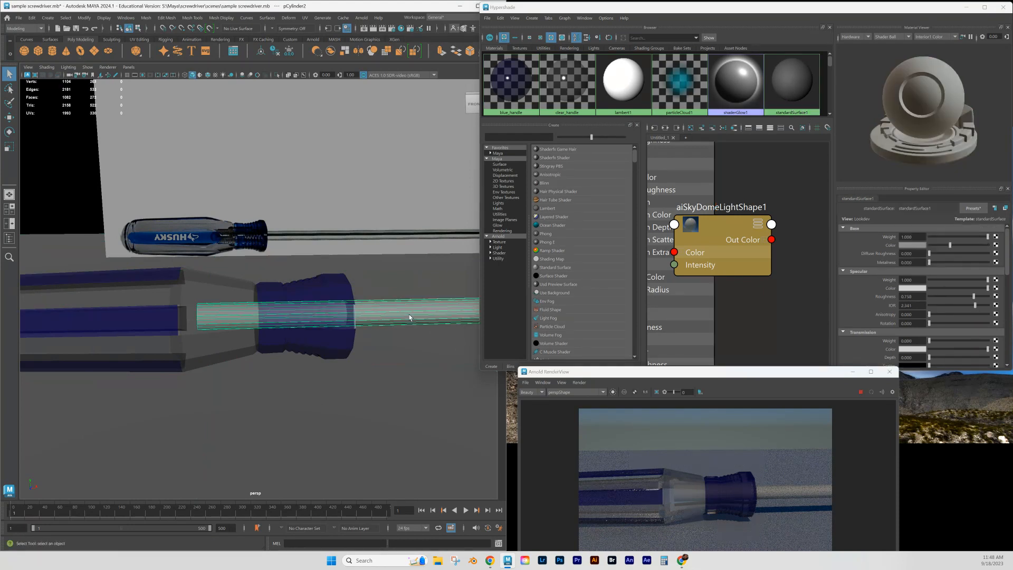
pyautogui.rightClick(409, 314)
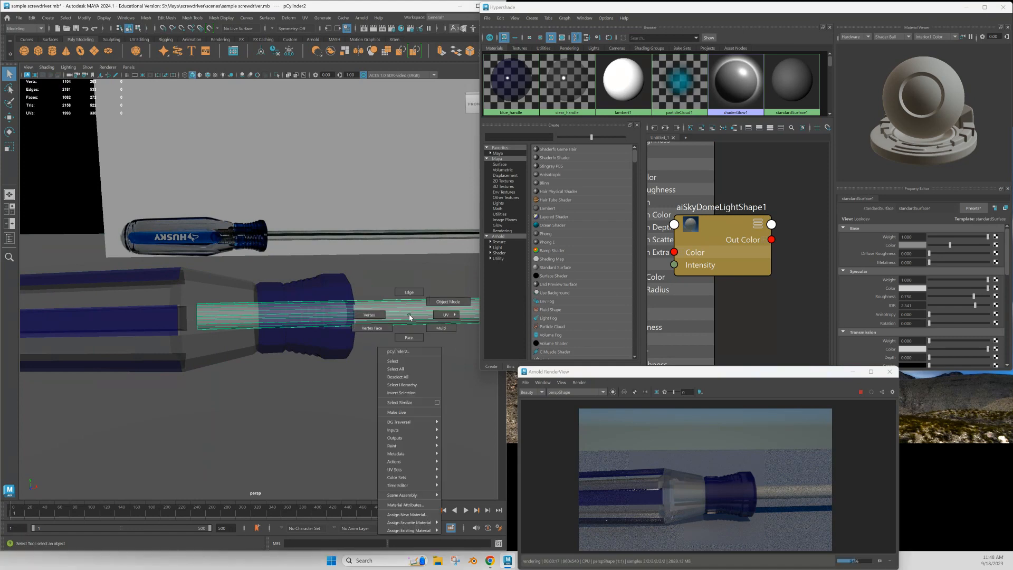
pyautogui.click(415, 519)
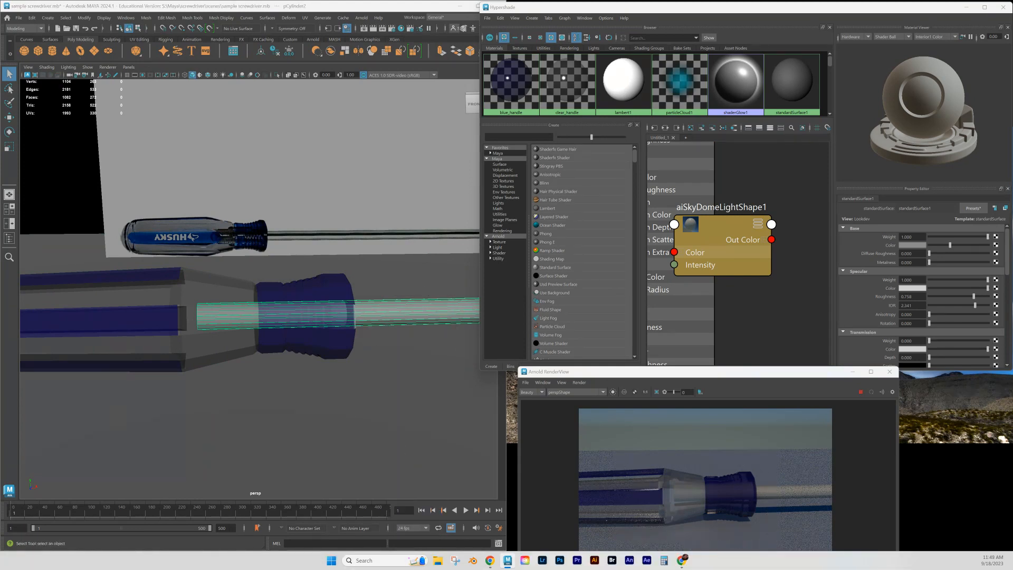
pyautogui.click(301, 163)
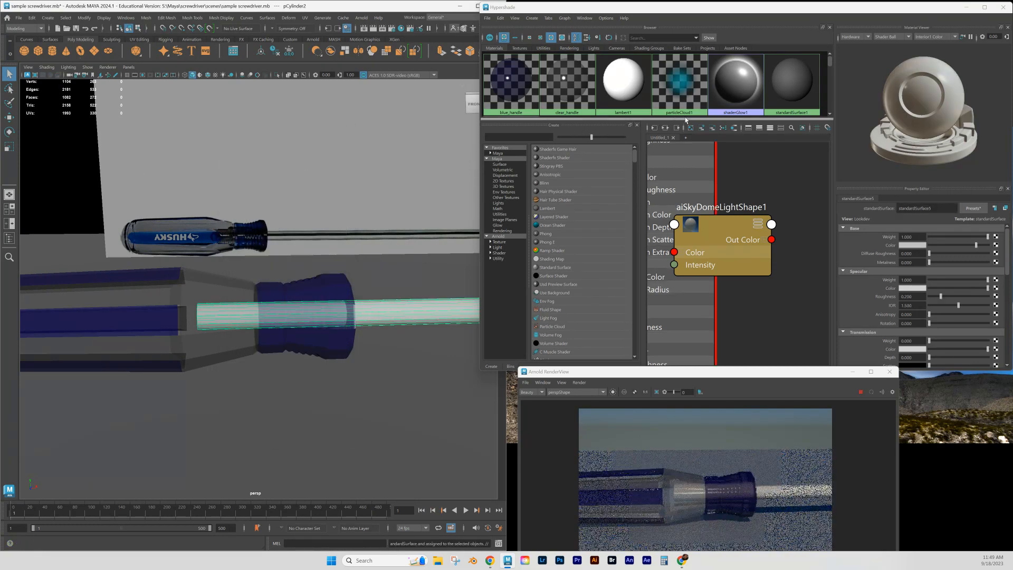
# - Rename the shaft's new material to pointy_end in the Hypershade
pyautogui.moveTo(830, 64); pyautogui.dragTo(830, 81)
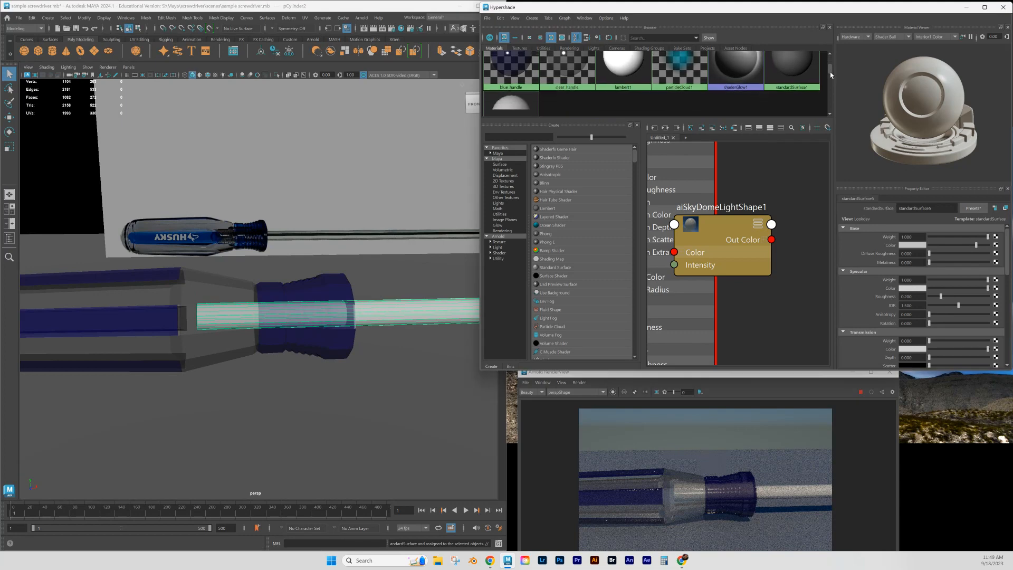
pyautogui.click(519, 100)
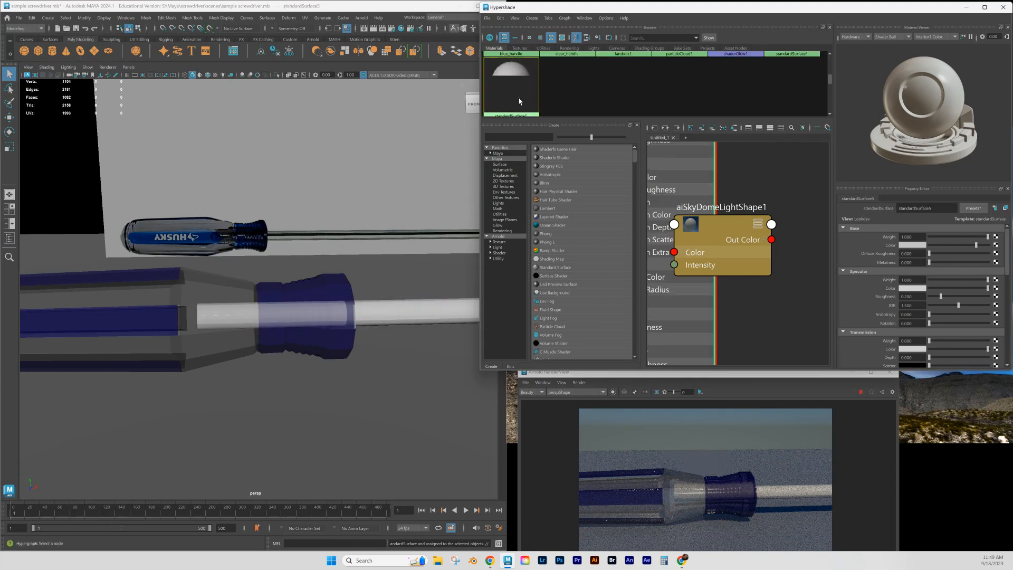
pyautogui.doubleClick(945, 209)
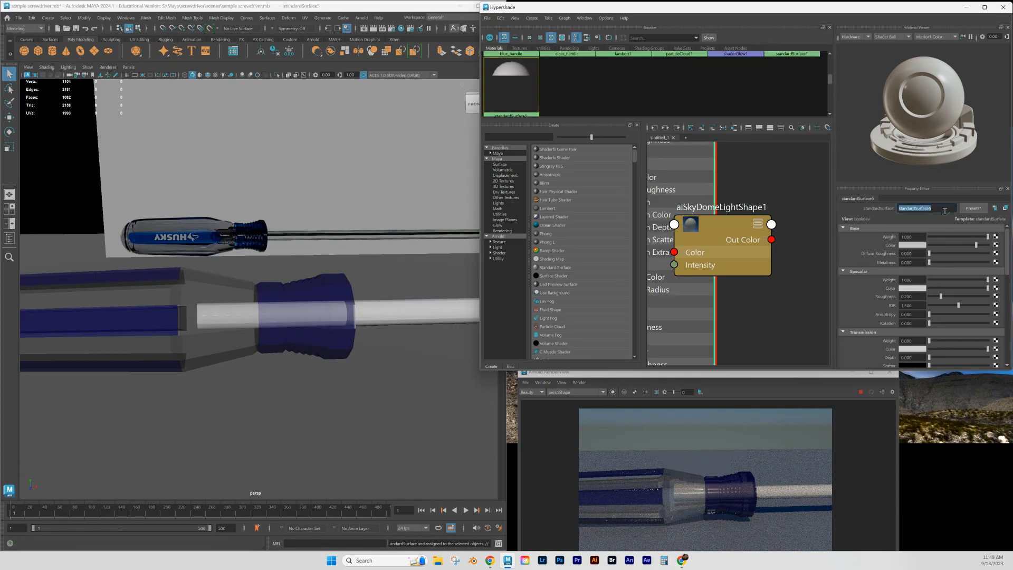
pyautogui.write('pointy_end')
pyautogui.press('Return')
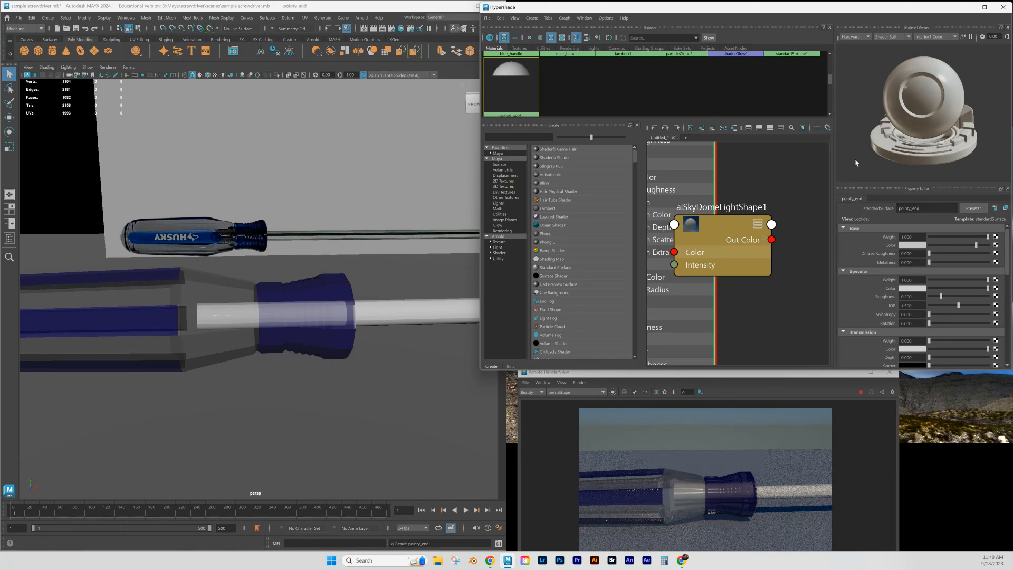
# - Replace pointy_end's settings with the Brushed_Metal preset and lighten its base color slightly
pyautogui.click(967, 211)
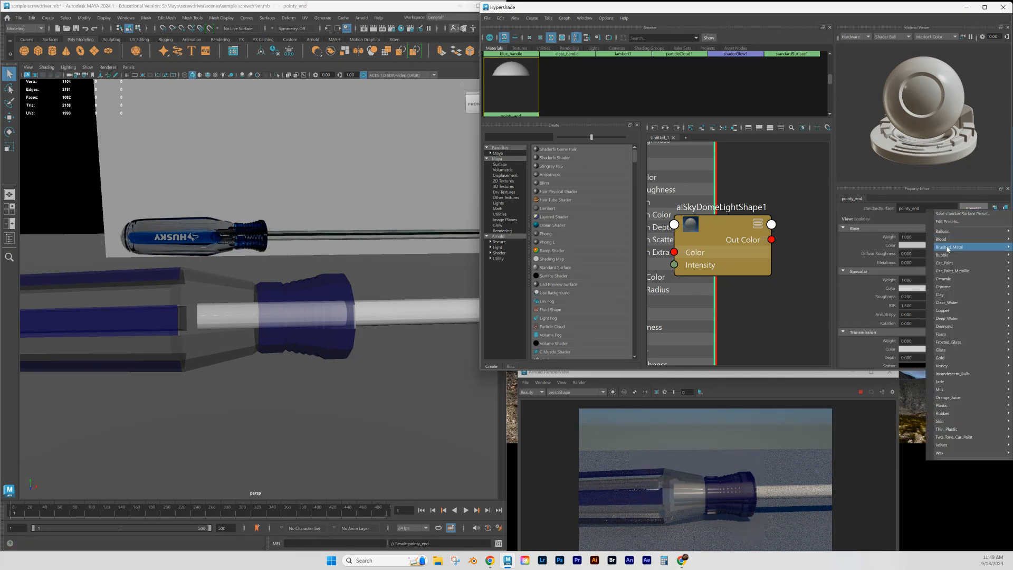
pyautogui.moveTo(950, 247)
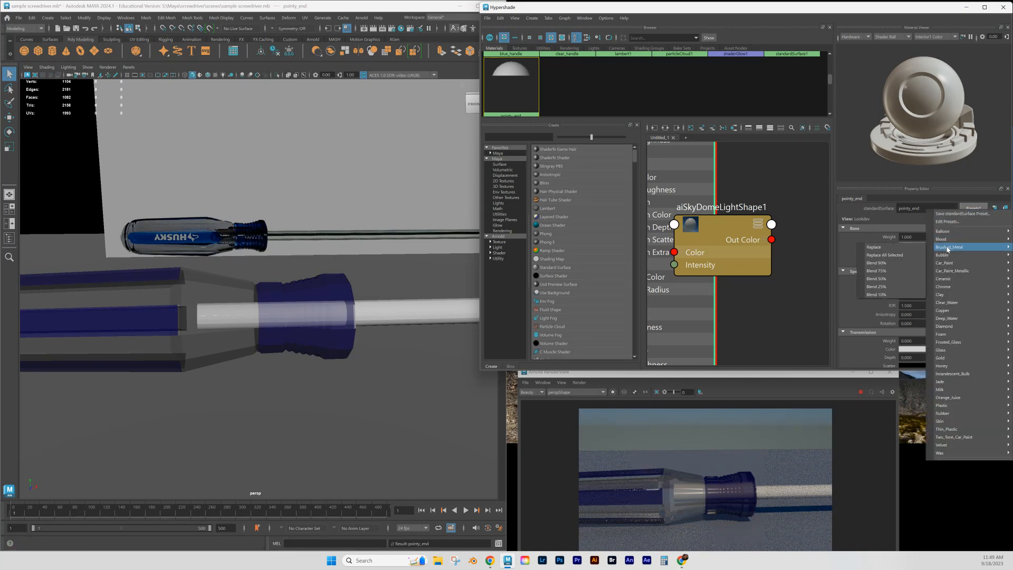
pyautogui.click(906, 251)
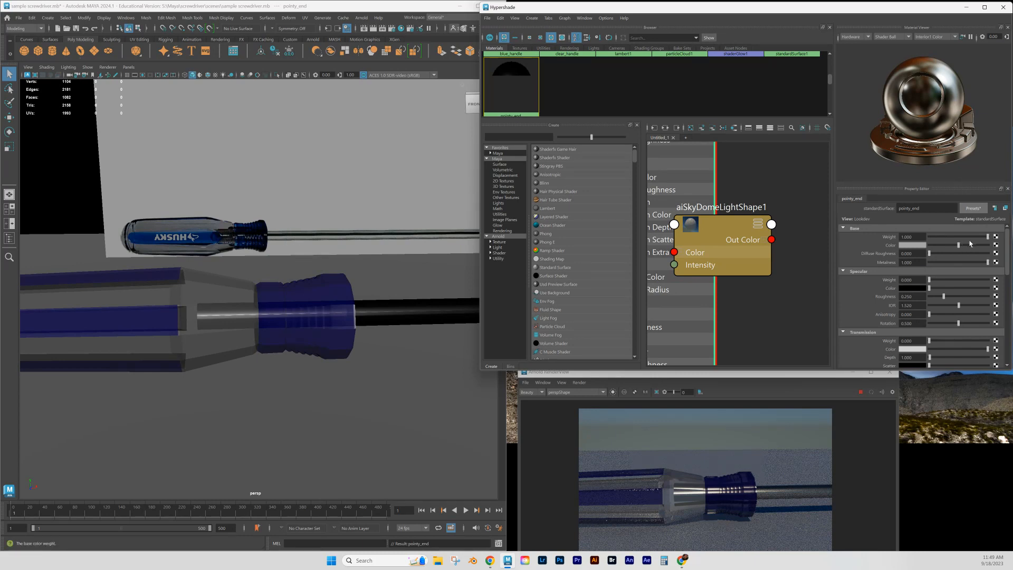
pyautogui.moveTo(957, 245); pyautogui.dragTo(969, 247)
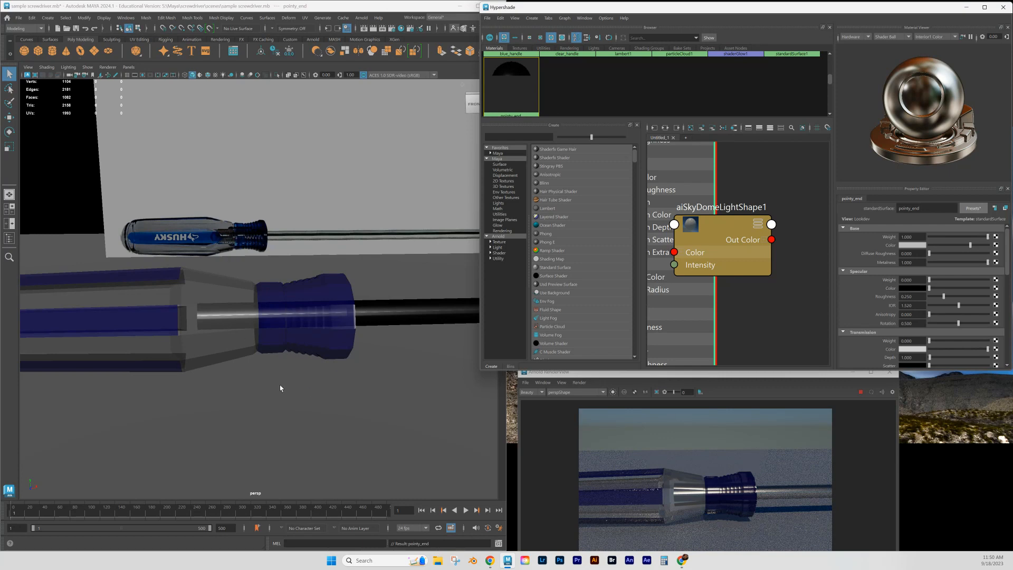
pyautogui.click(330, 328)
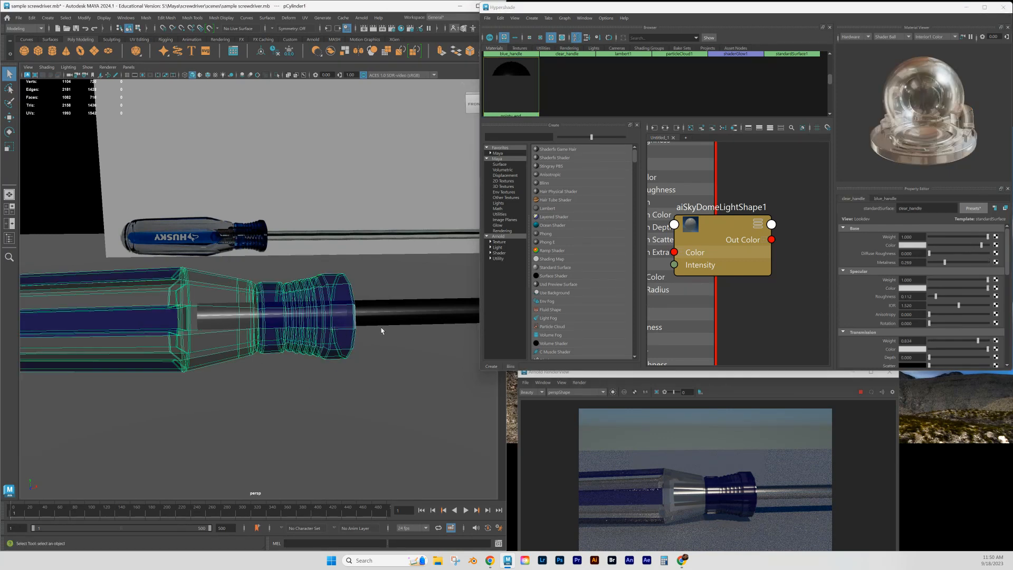
pyautogui.click(391, 342)
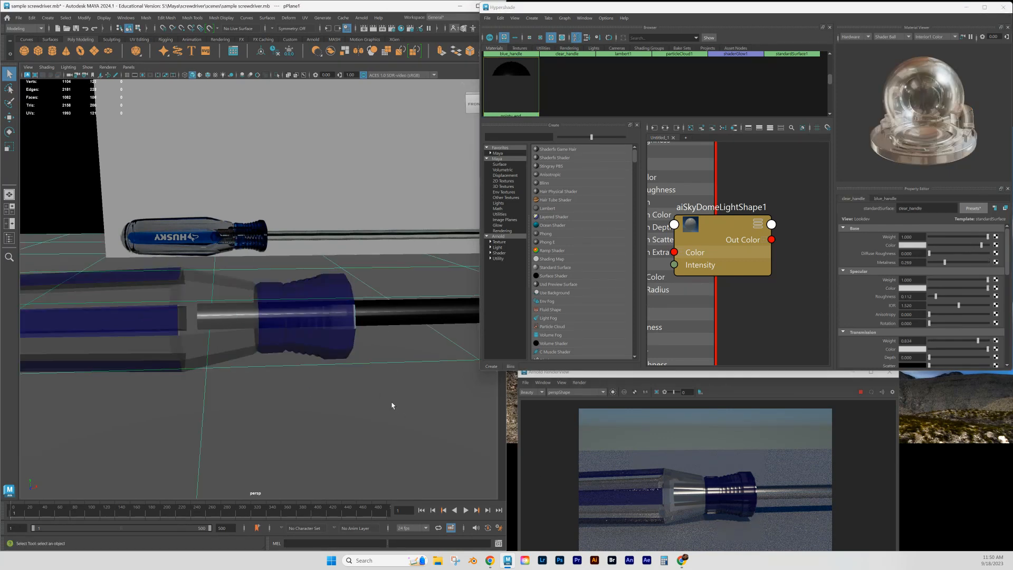